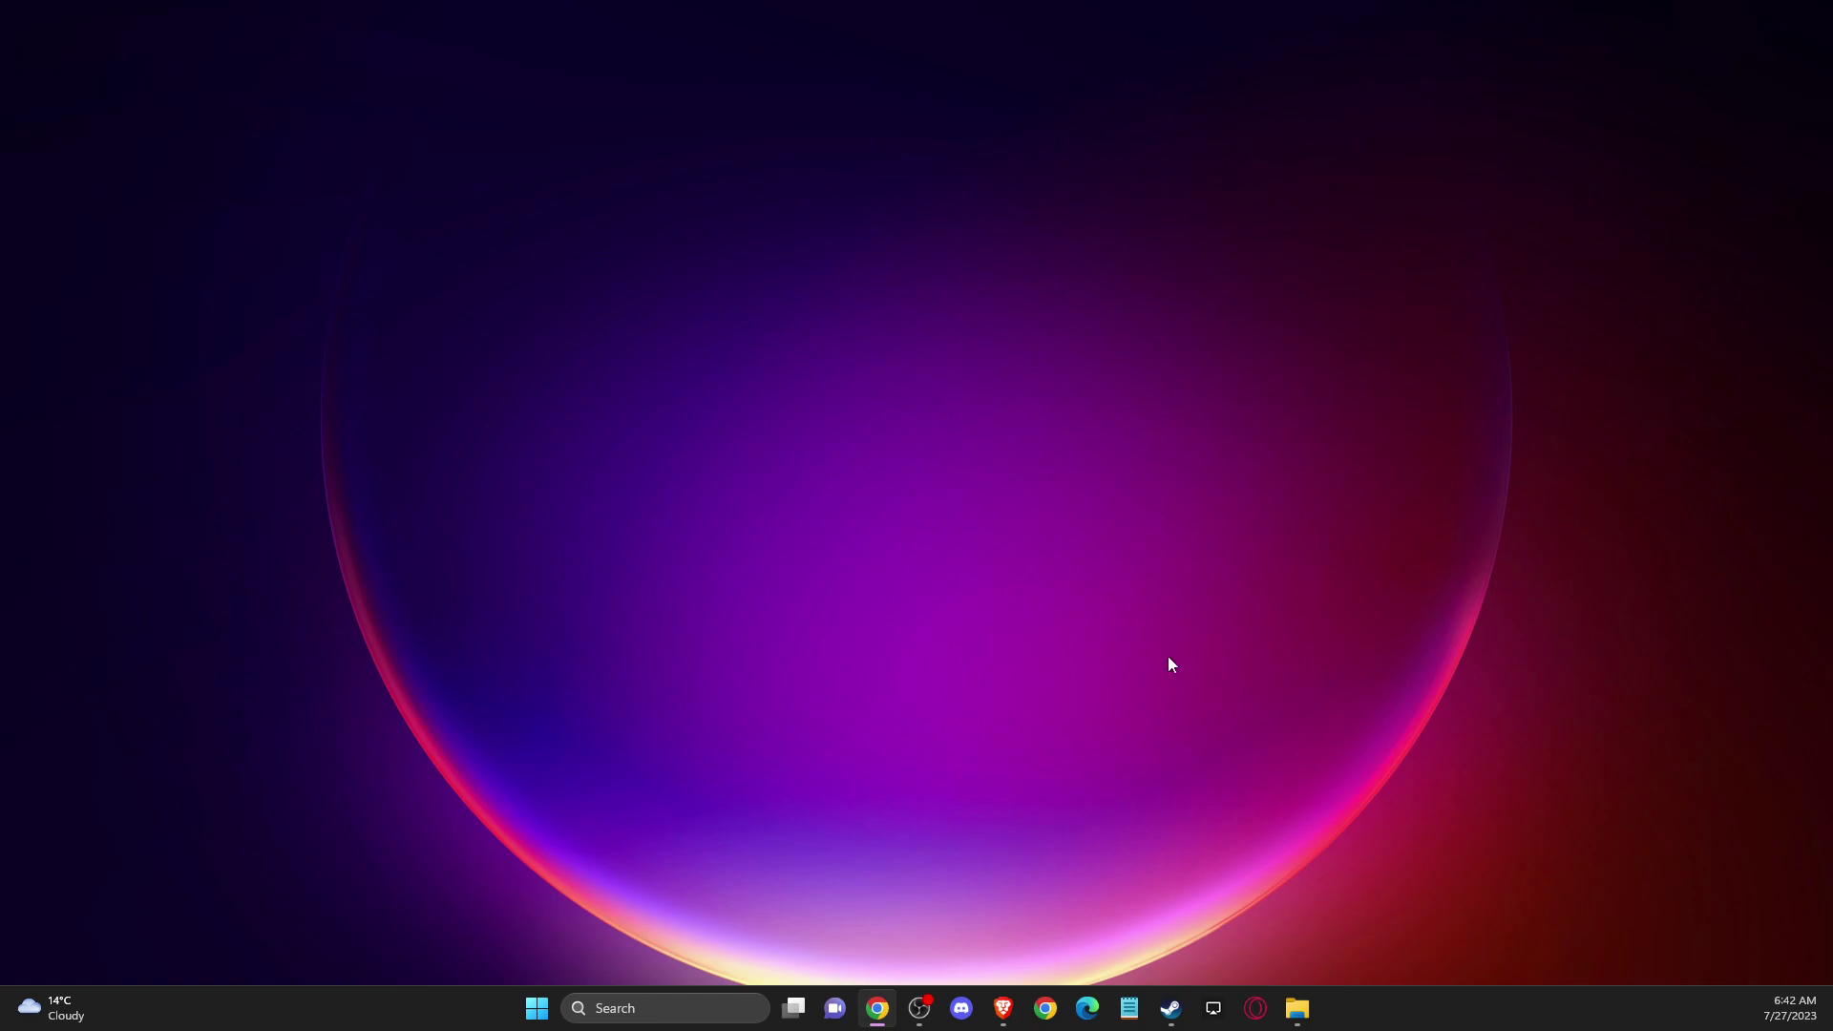
Review the Rainbow Six Siege server status for every platform, then close the browser.
{"action": "left_click", "coordinate": [1002, 1009]}
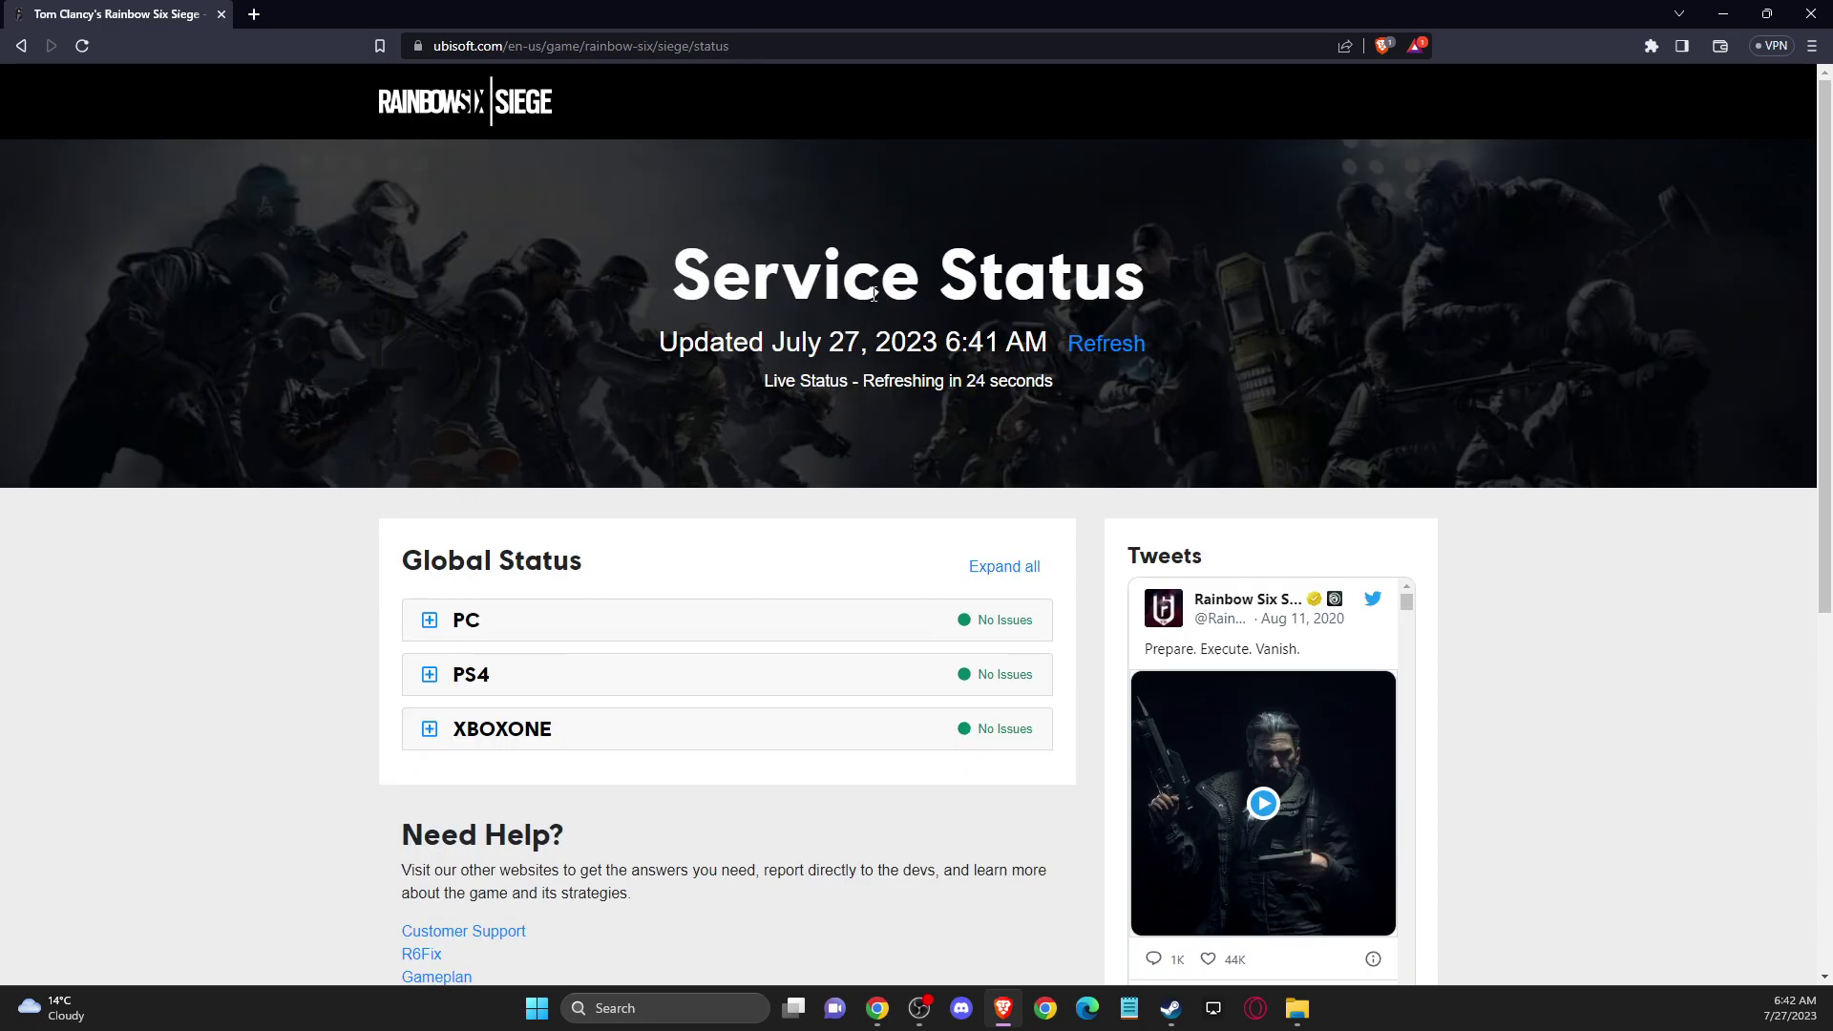
{"action": "scroll", "coordinate": [1050, 495], "scroll_direction": "down", "scroll_amount": 1}
{"action": "left_click", "coordinate": [1012, 471]}
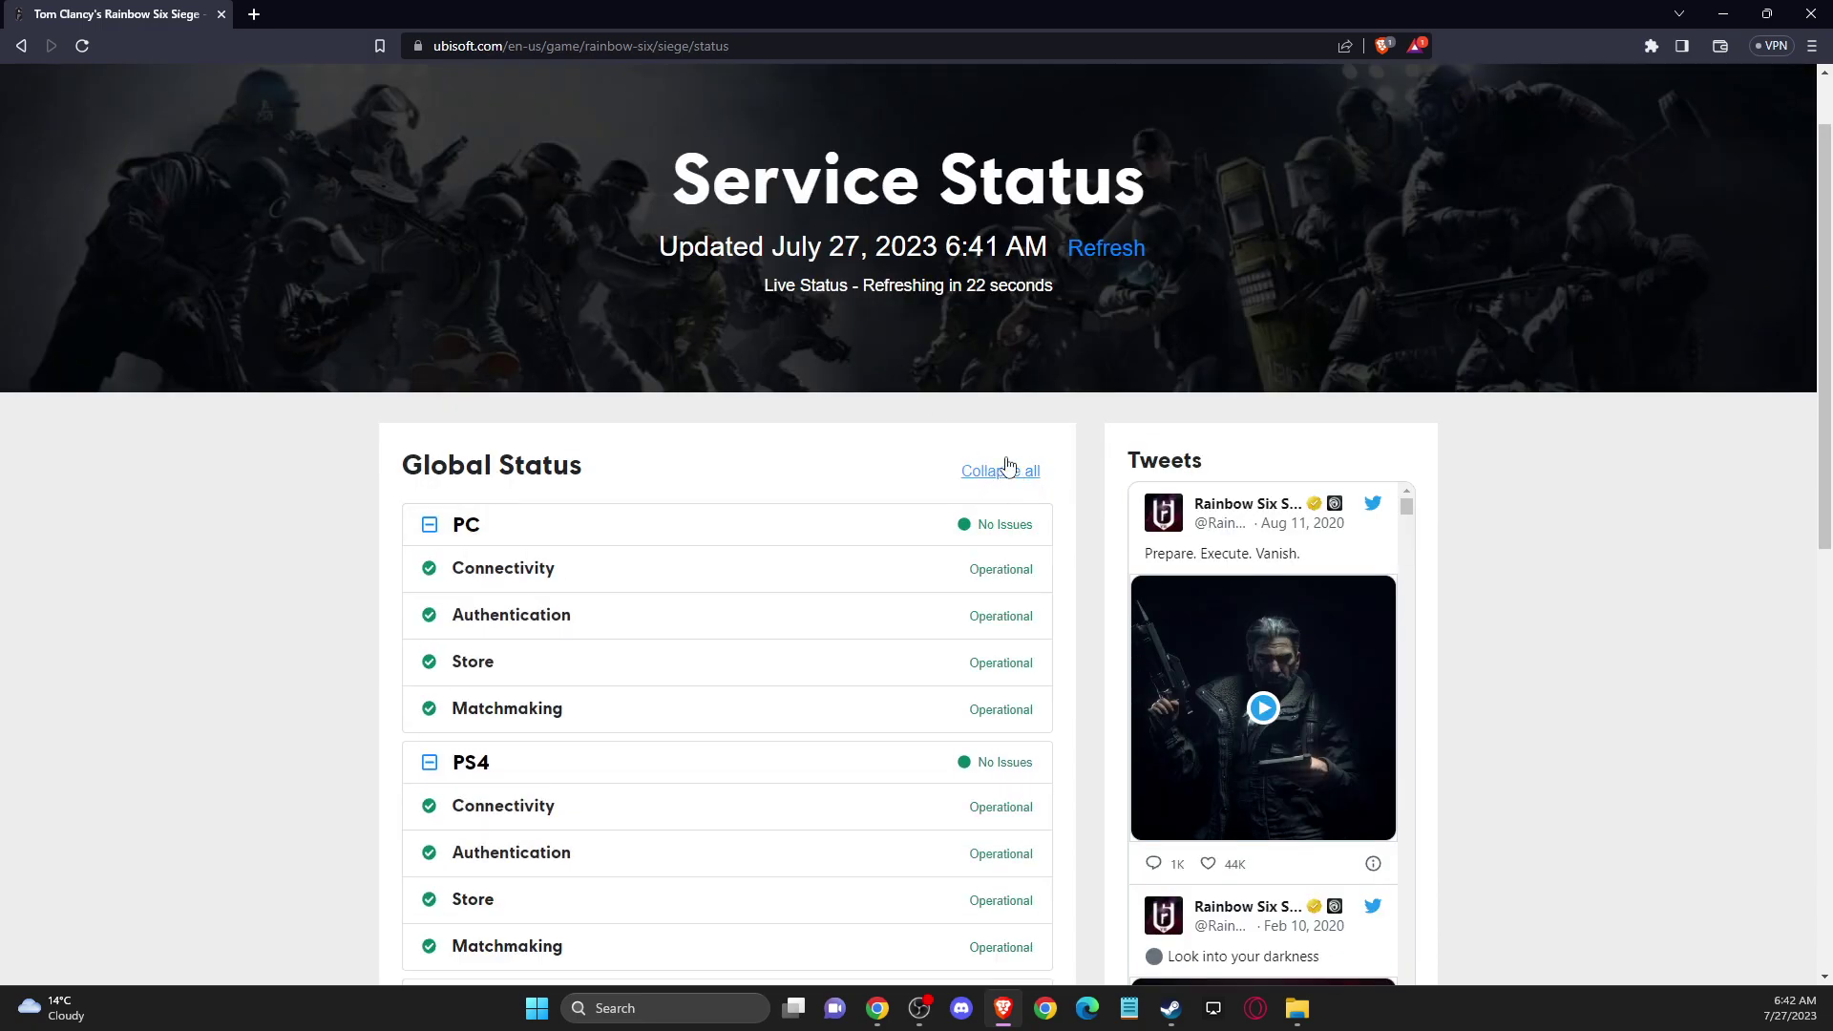
{"action": "scroll", "coordinate": [816, 493], "scroll_direction": "down", "scroll_amount": 2}
{"action": "scroll", "coordinate": [807, 491], "scroll_direction": "down", "scroll_amount": 3}
{"action": "scroll", "coordinate": [788, 489], "scroll_direction": "up", "scroll_amount": 4}
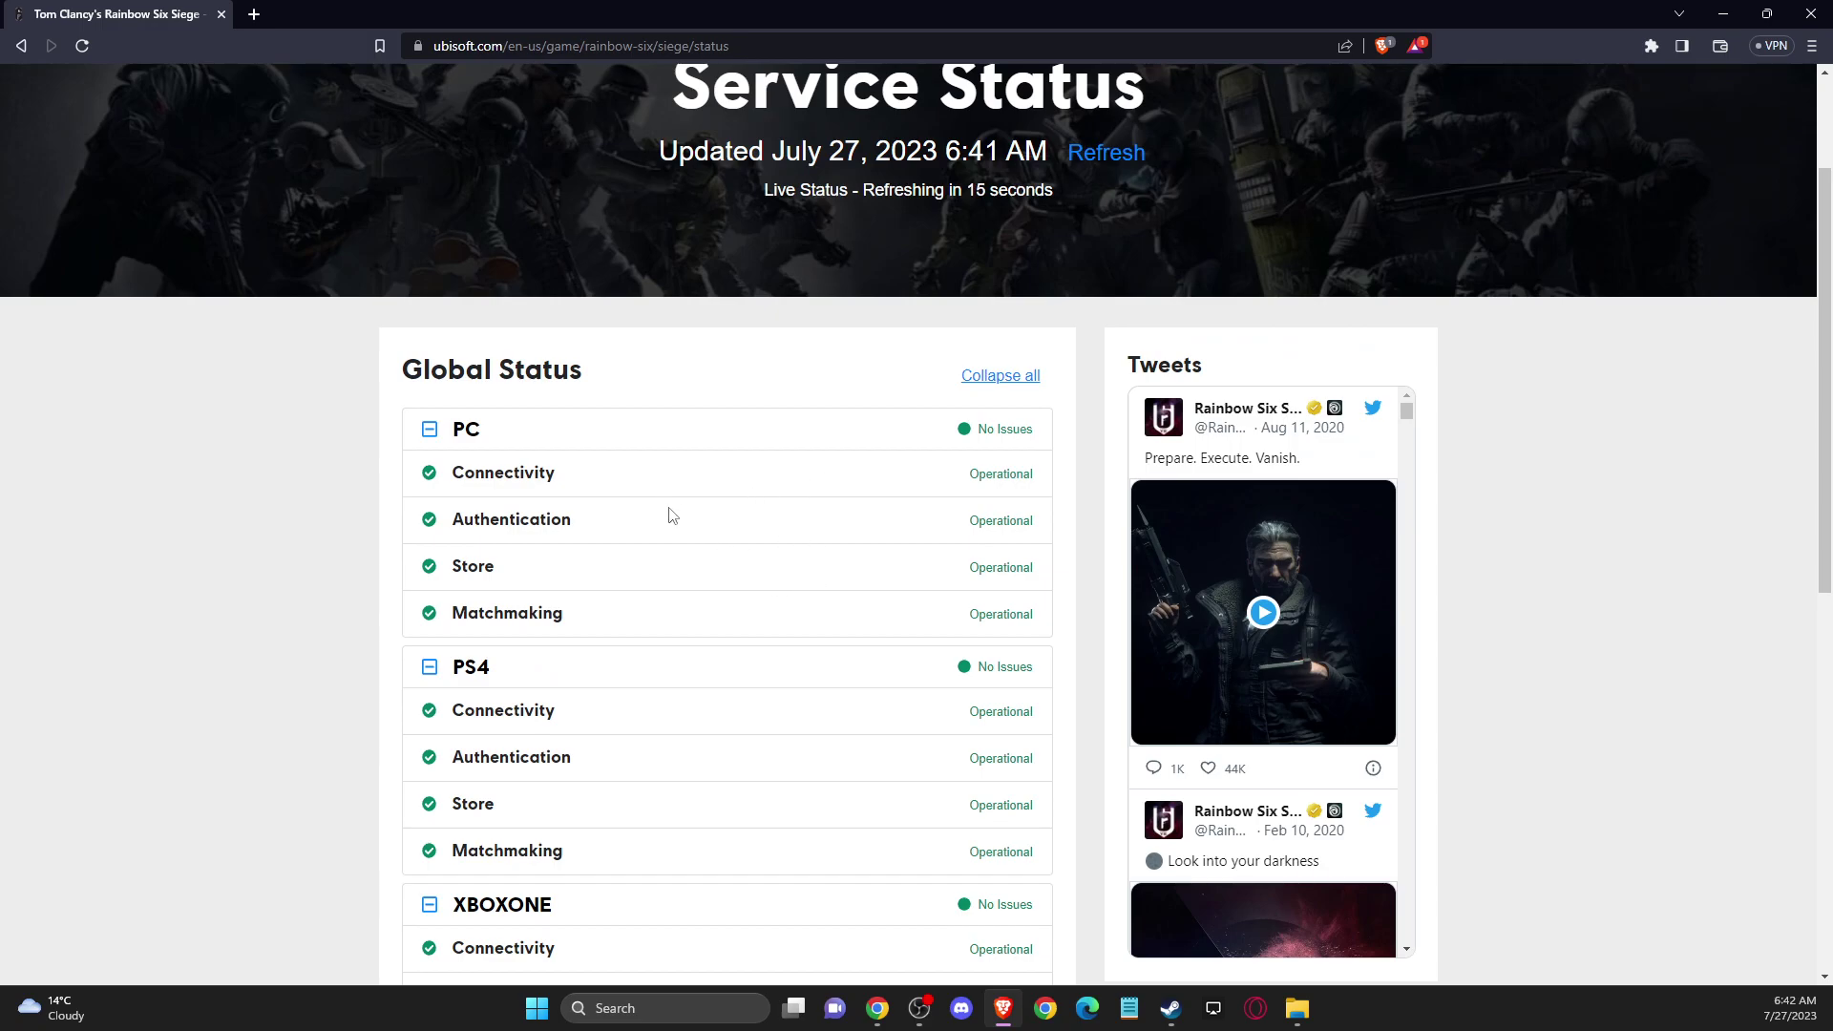
{"action": "scroll", "coordinate": [672, 521], "scroll_direction": "down", "scroll_amount": 5}
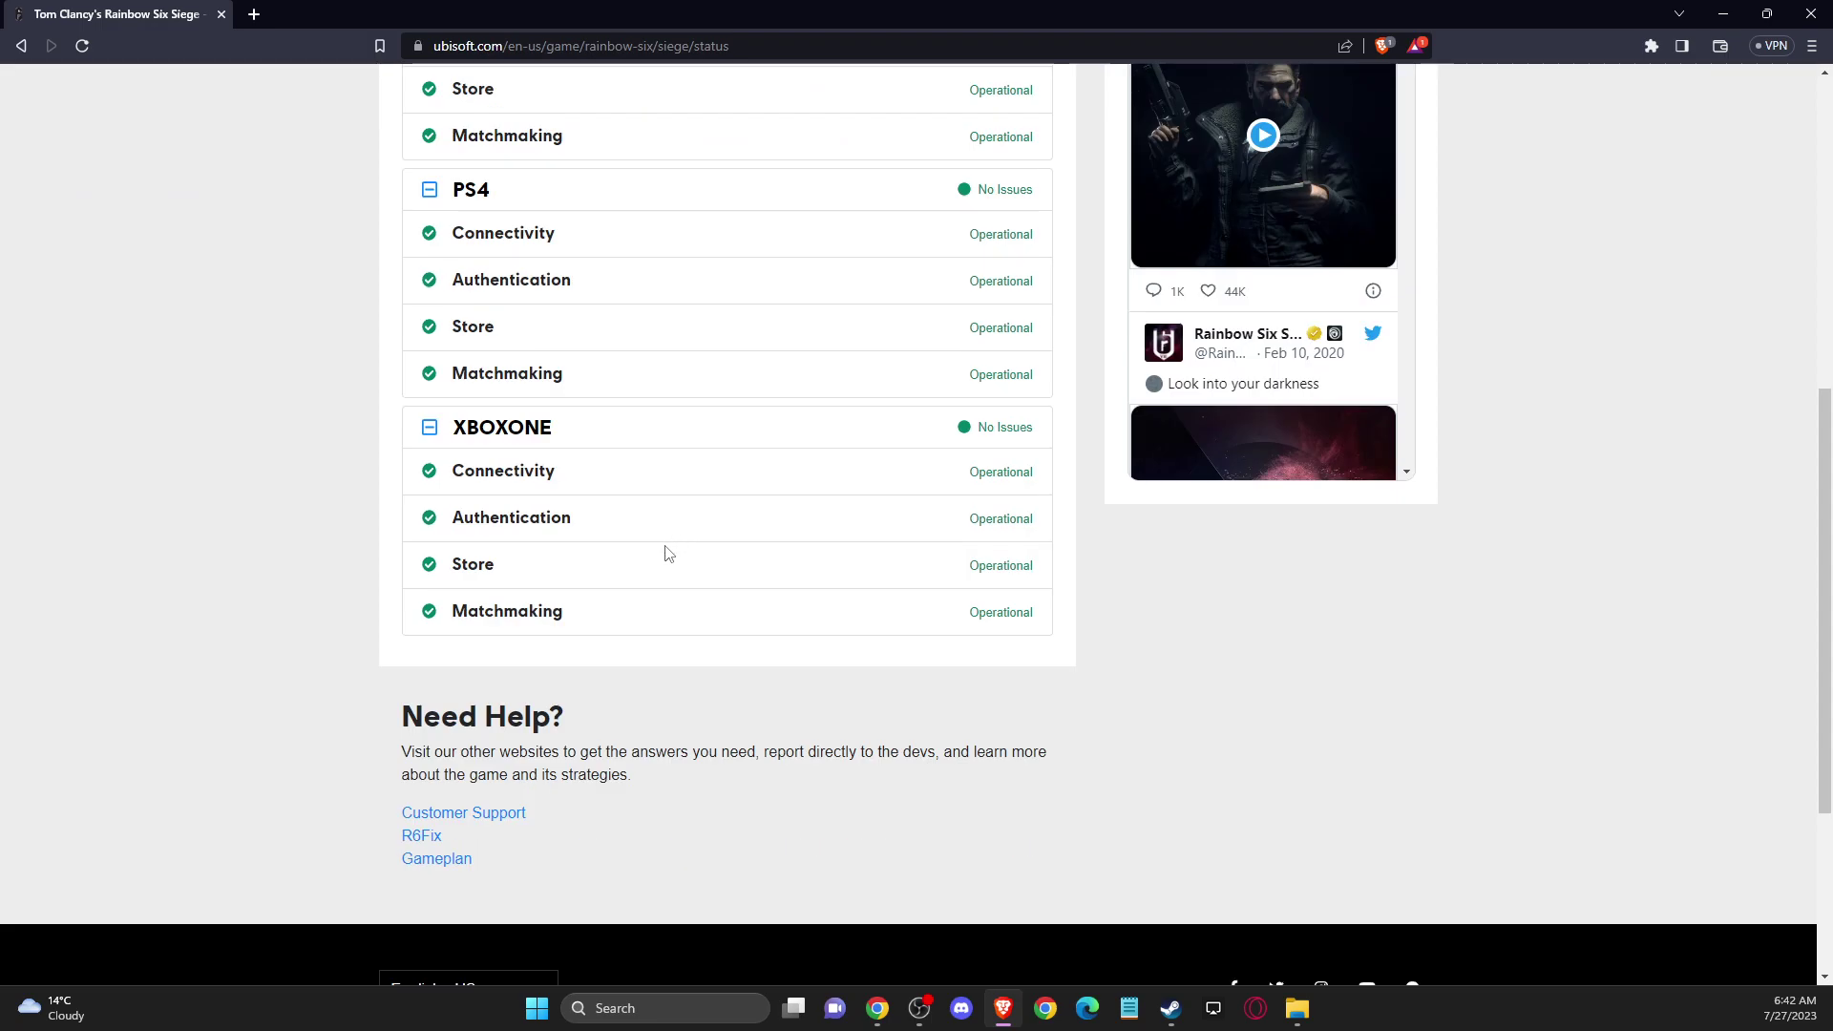
{"action": "scroll", "coordinate": [669, 554], "scroll_direction": "up", "scroll_amount": 6}
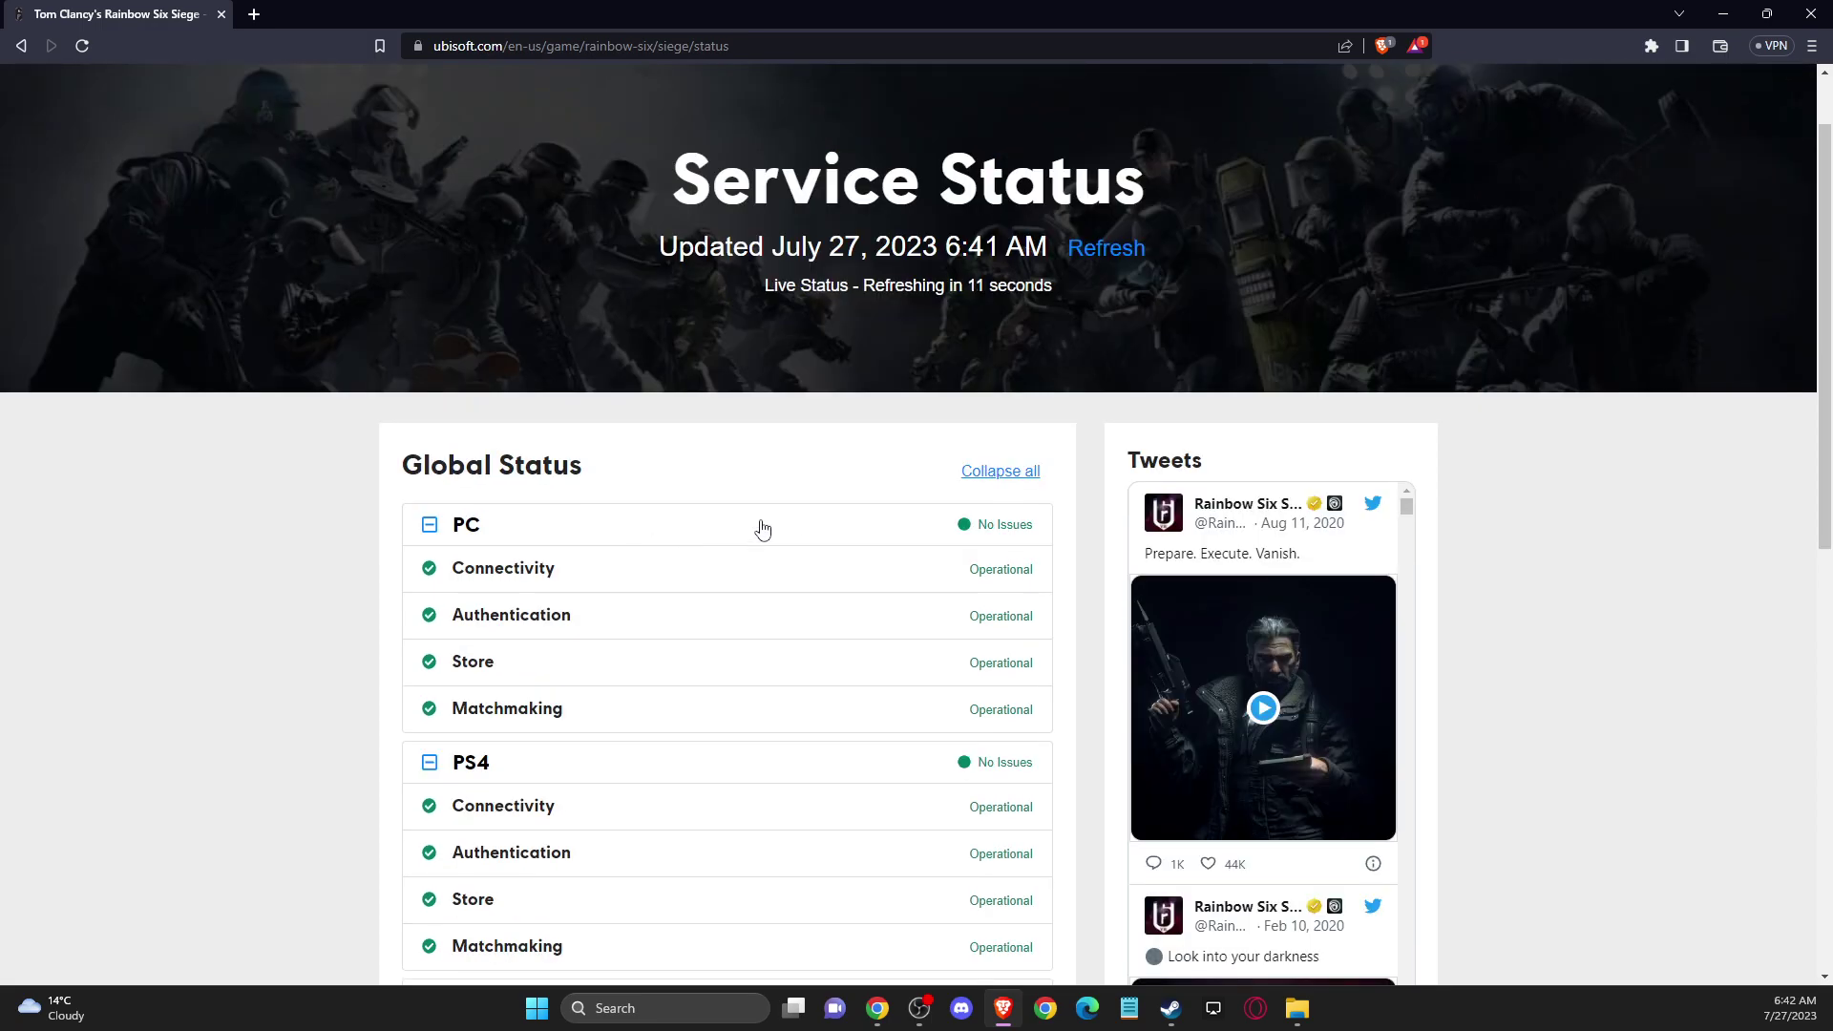
{"action": "left_click", "coordinate": [1722, 13]}
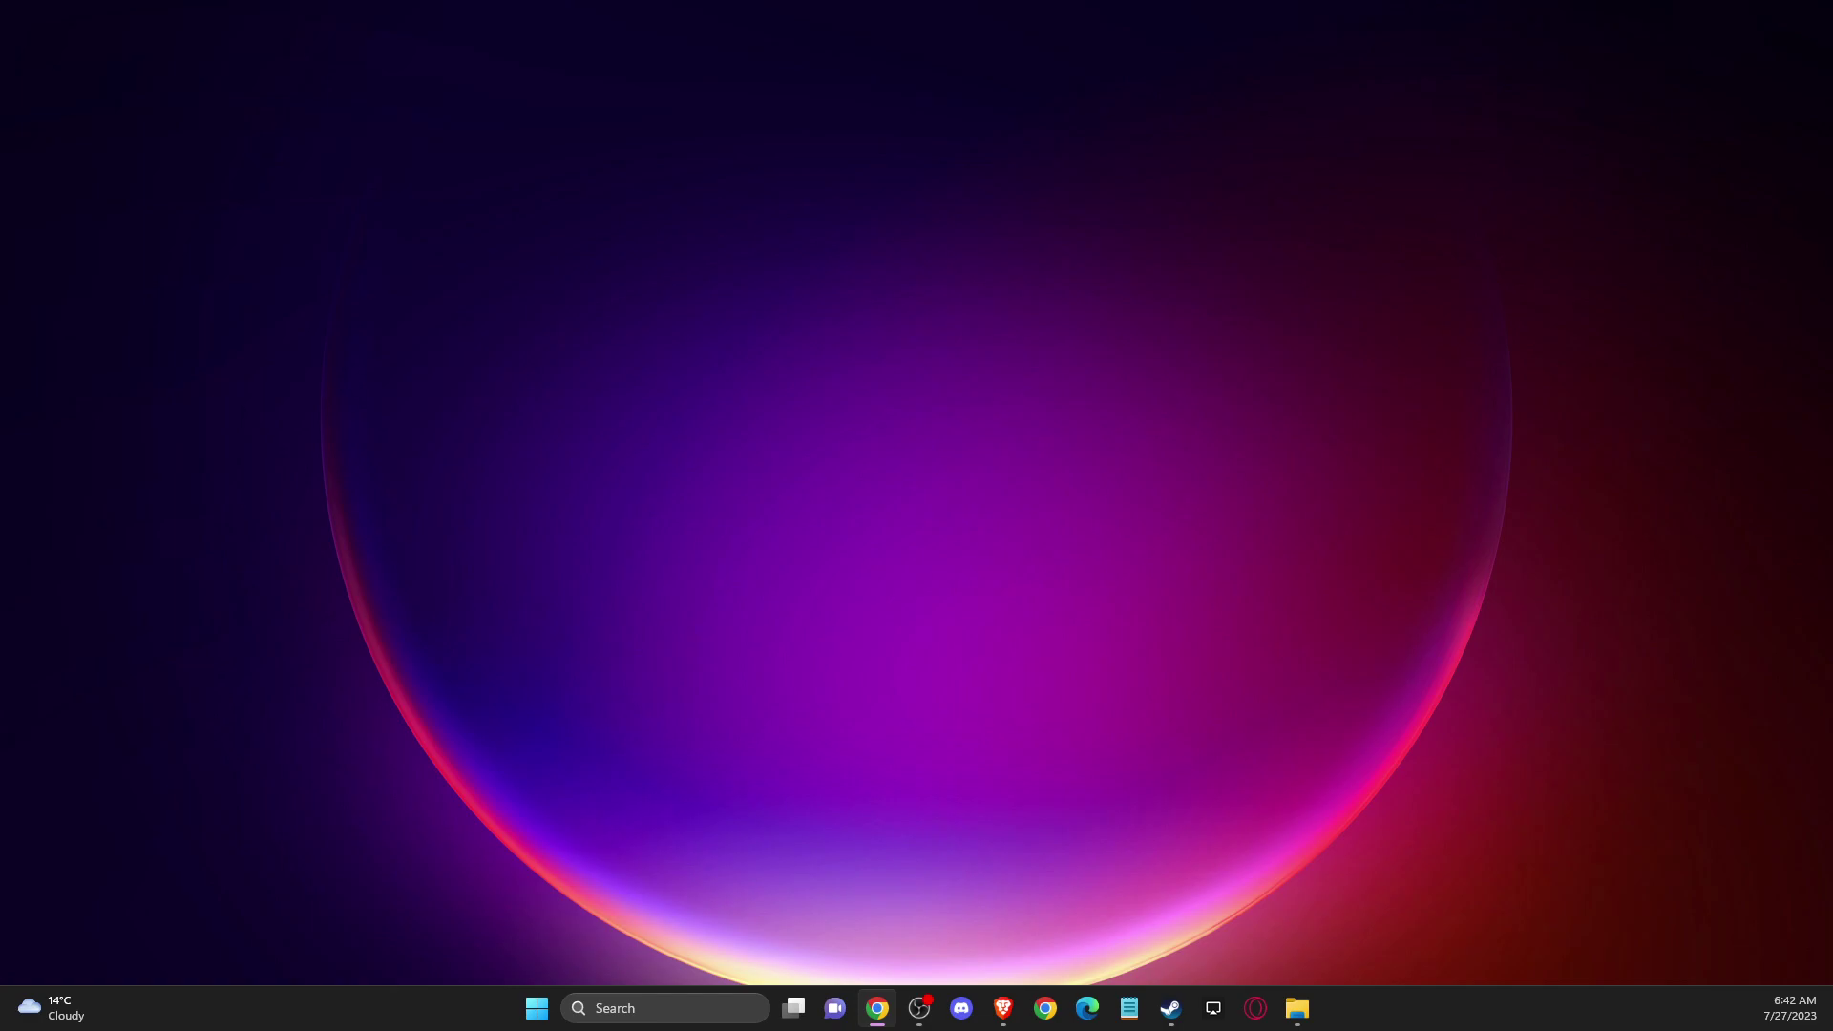
Open Windows Update through a 'check for' search, confirm the PC is up to date, and close Settings.
{"action": "left_click", "coordinate": [649, 996]}
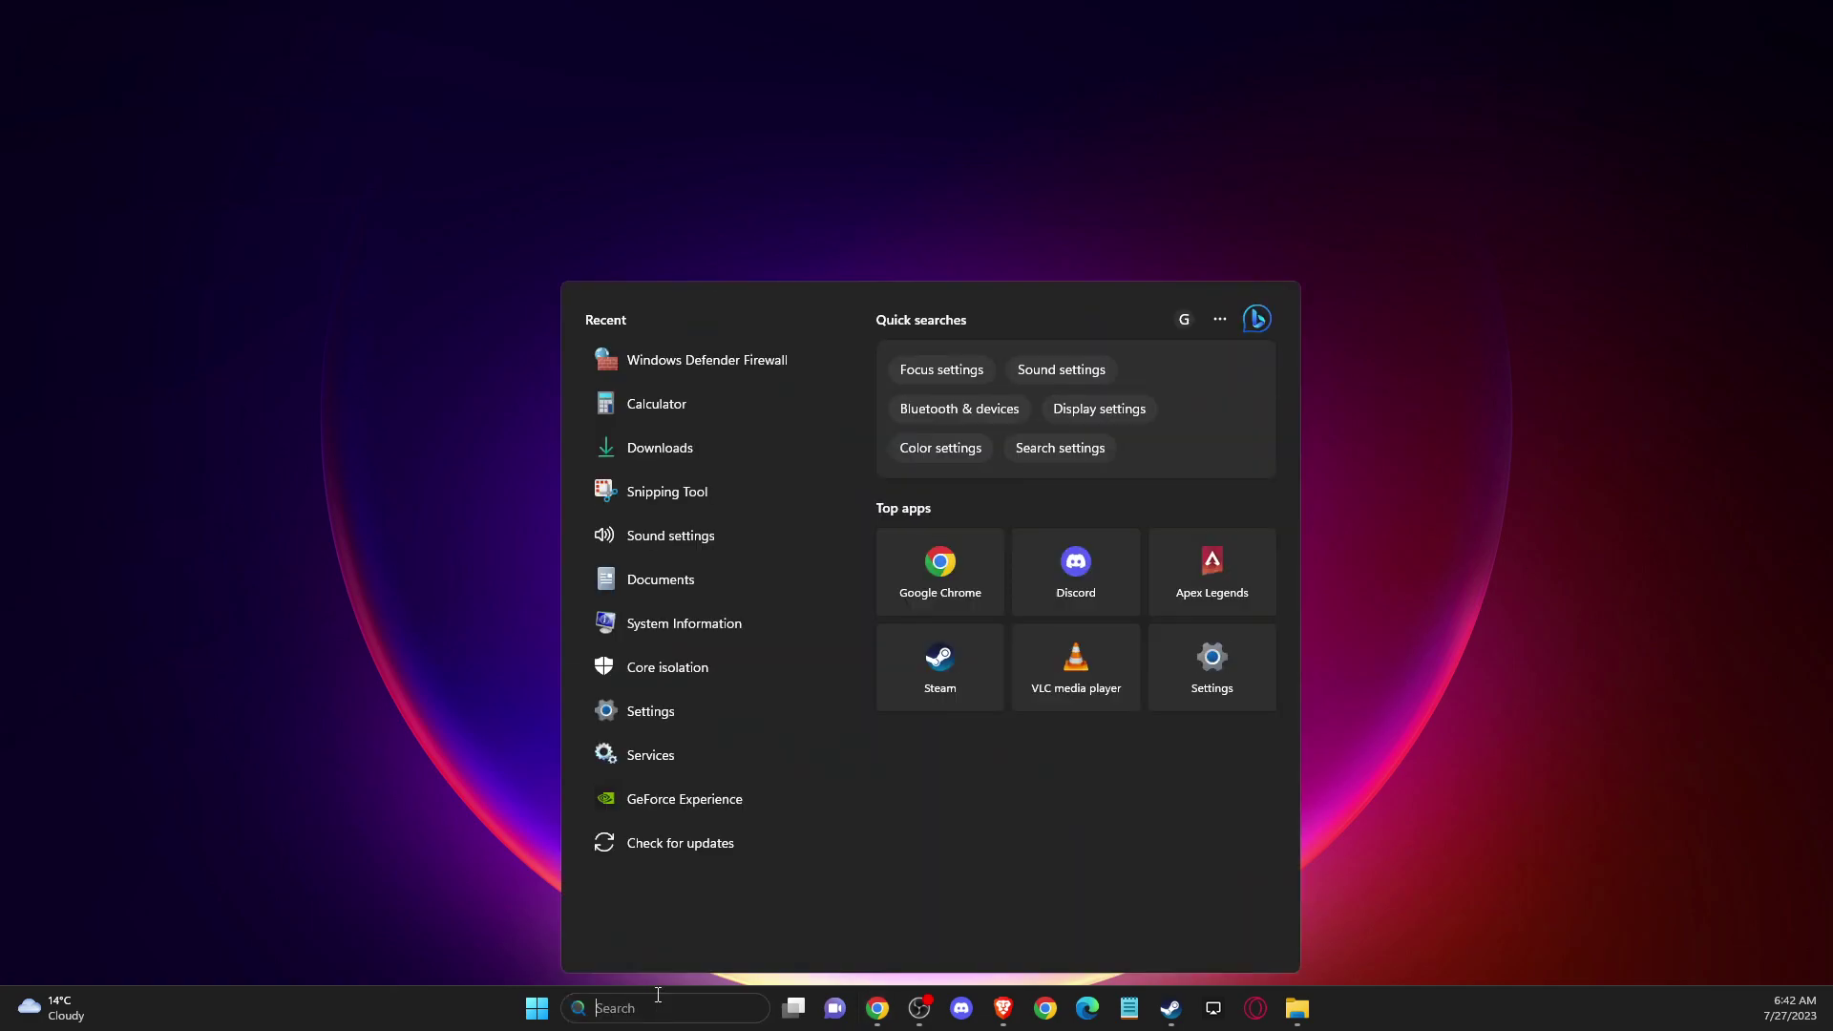
{"action": "type", "text": "c"}
{"action": "key", "text": "BackSpace"}
{"action": "key", "text": "BackSpace"}
{"action": "type", "text": "check "}
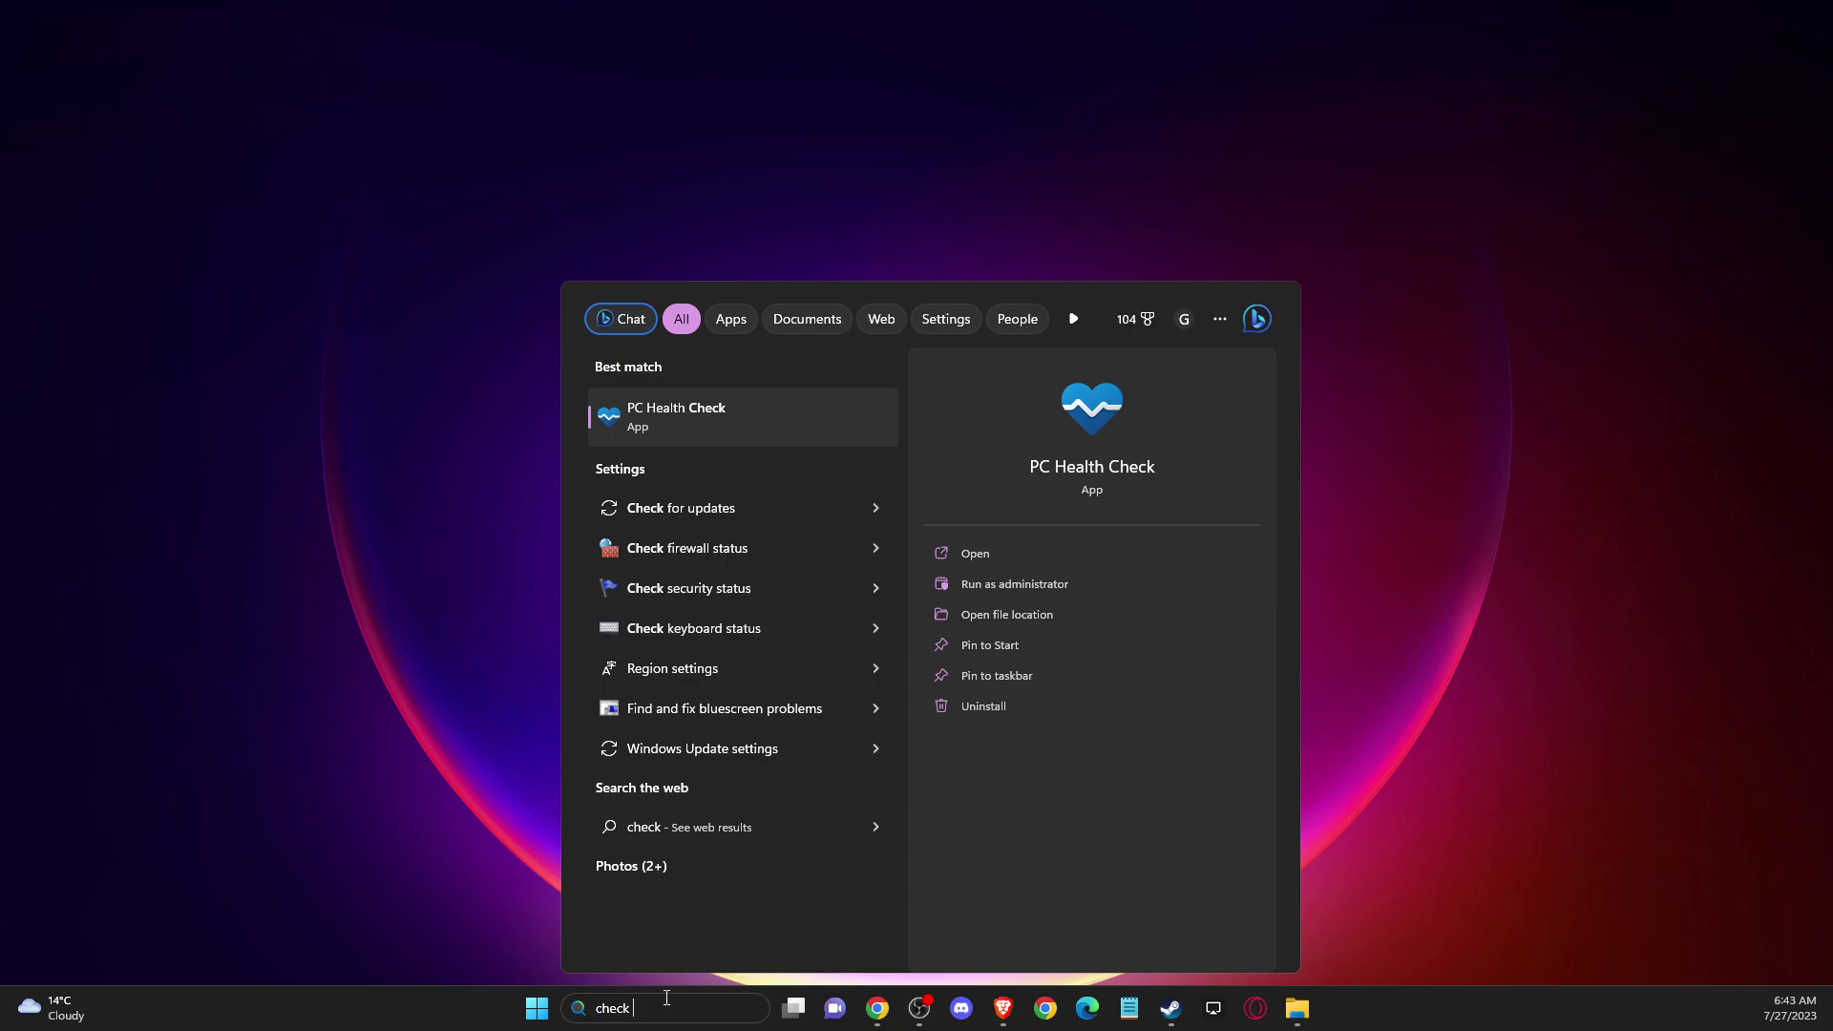
{"action": "type", "text": "for"}
{"action": "left_click", "coordinate": [644, 420]}
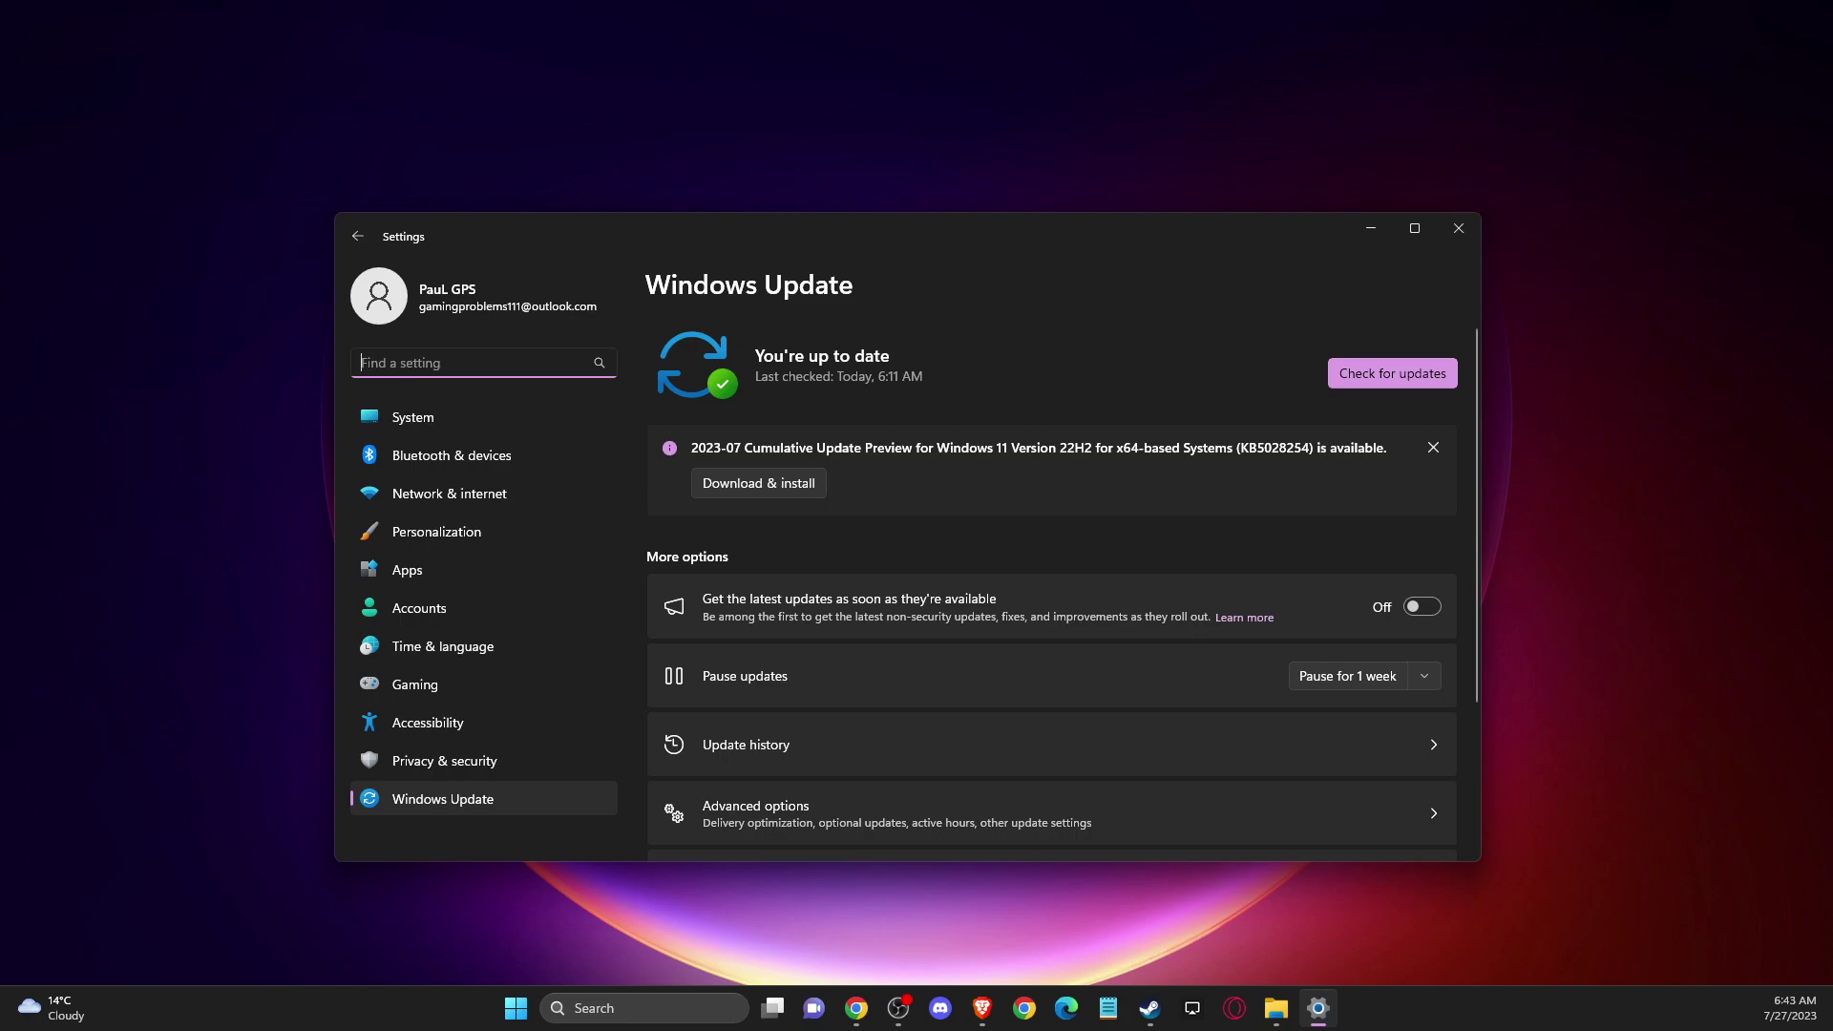
{"action": "left_click", "coordinate": [1450, 235]}
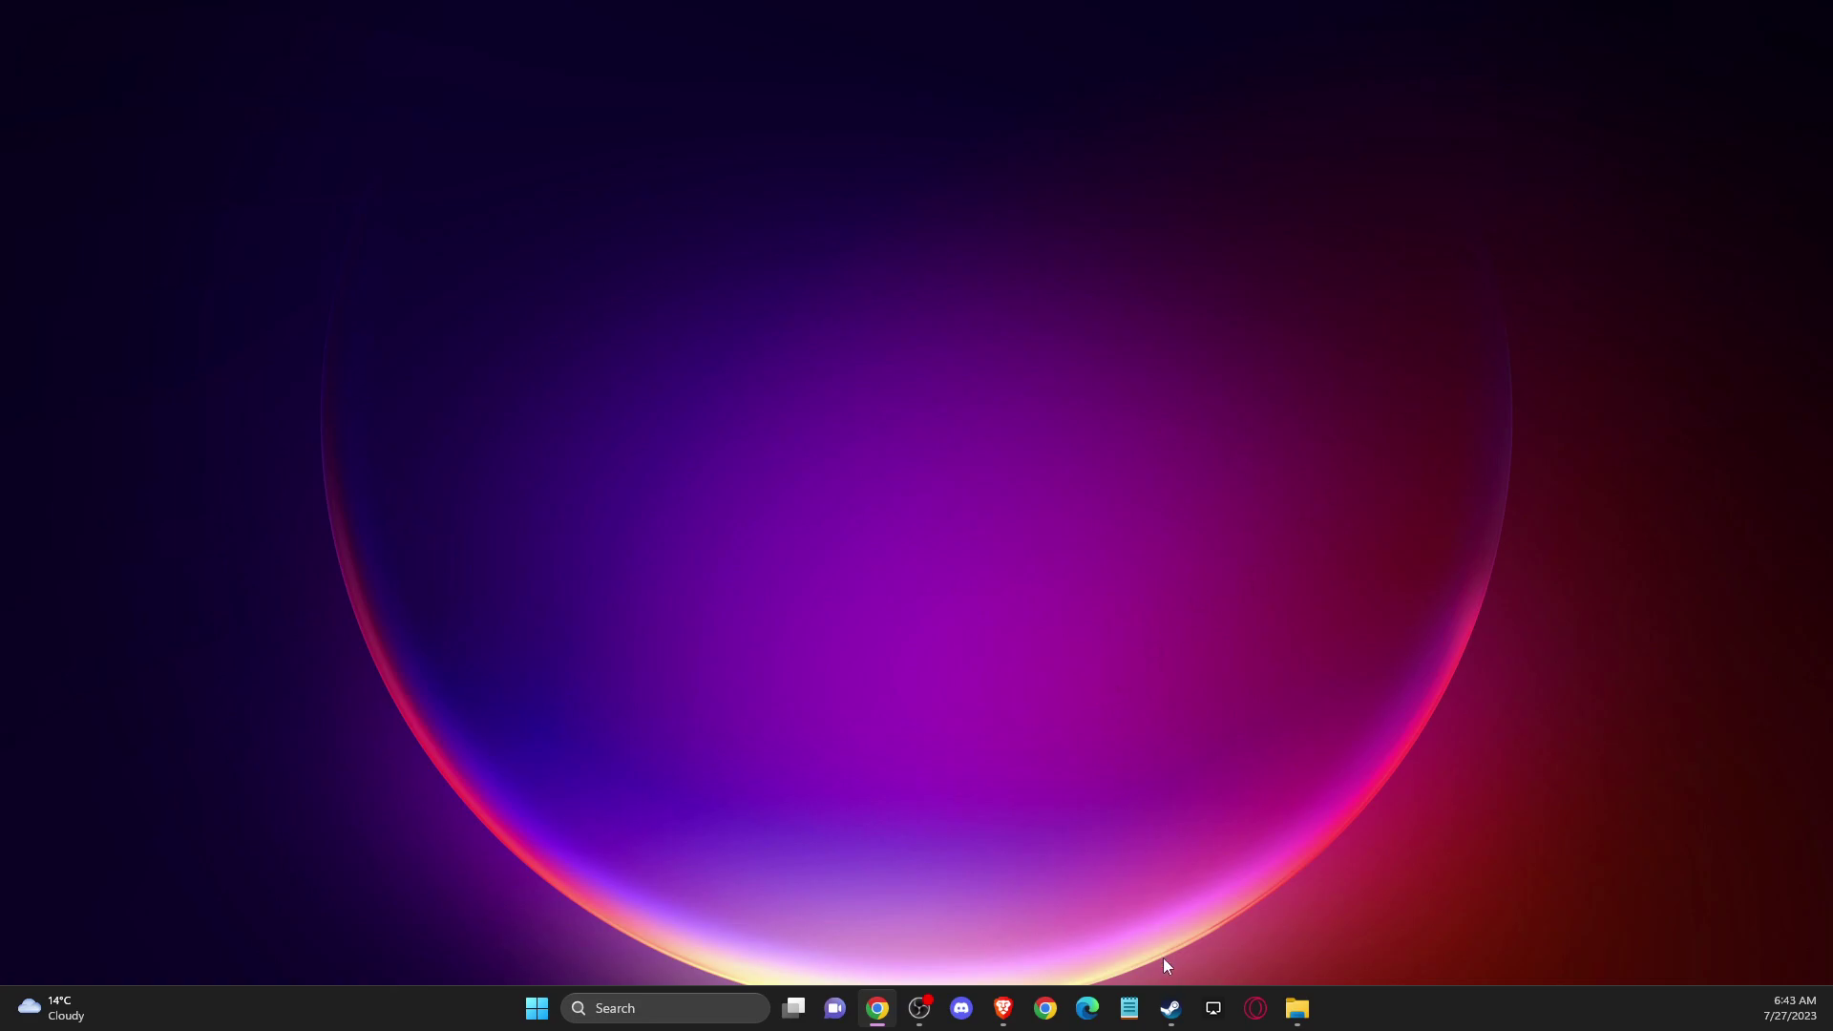
{"action": "left_click", "coordinate": [1171, 1008]}
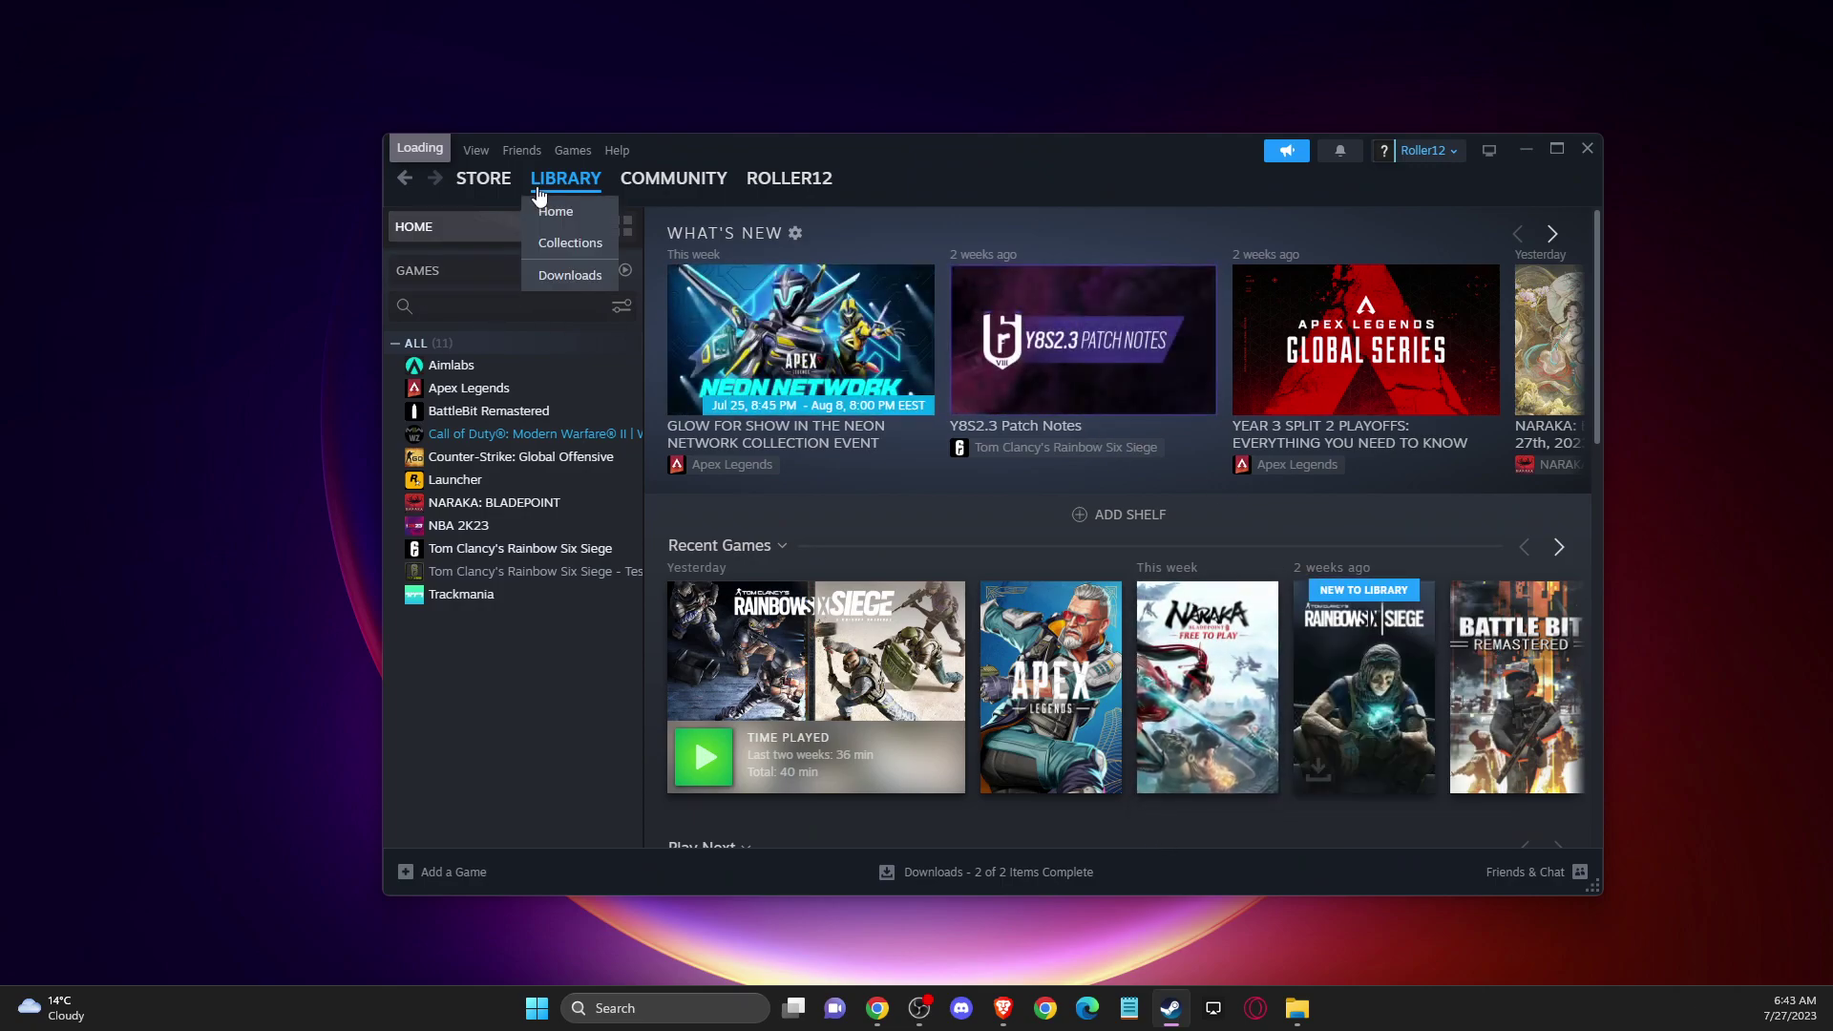
{"action": "right_click", "coordinate": [461, 552]}
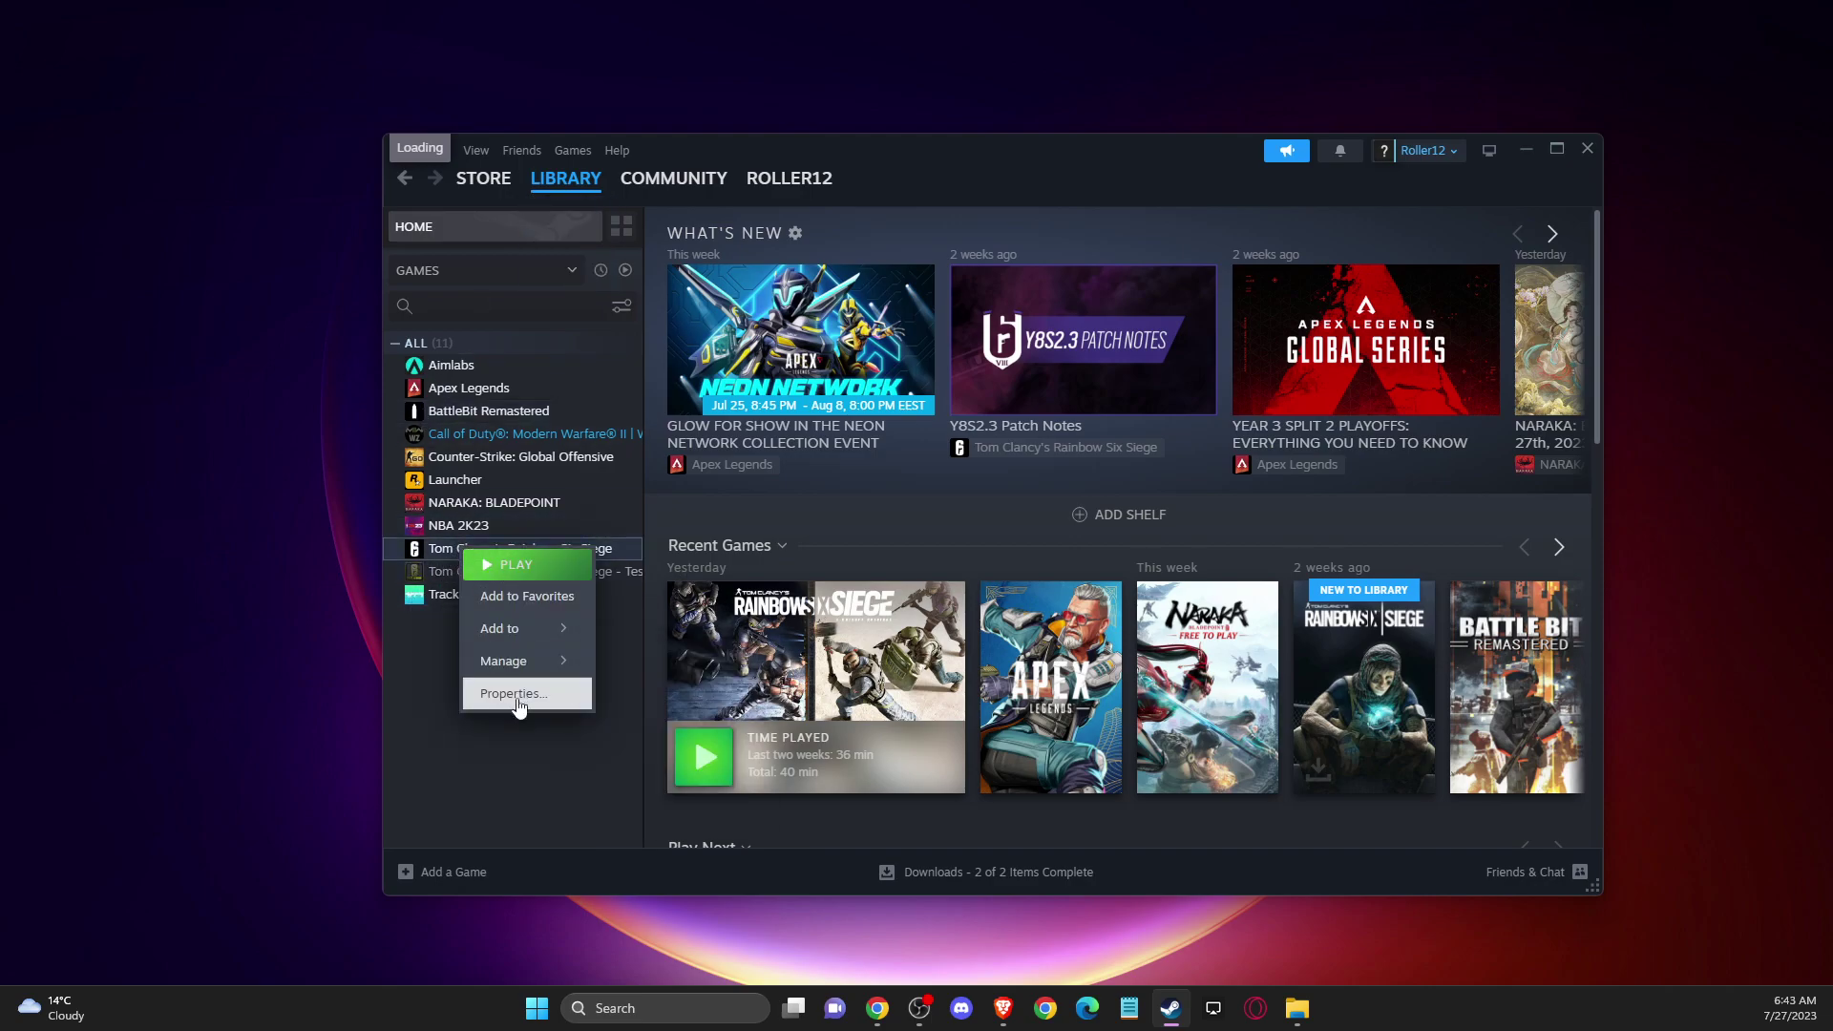
{"action": "left_click", "coordinate": [515, 694]}
{"action": "left_click", "coordinate": [714, 439]}
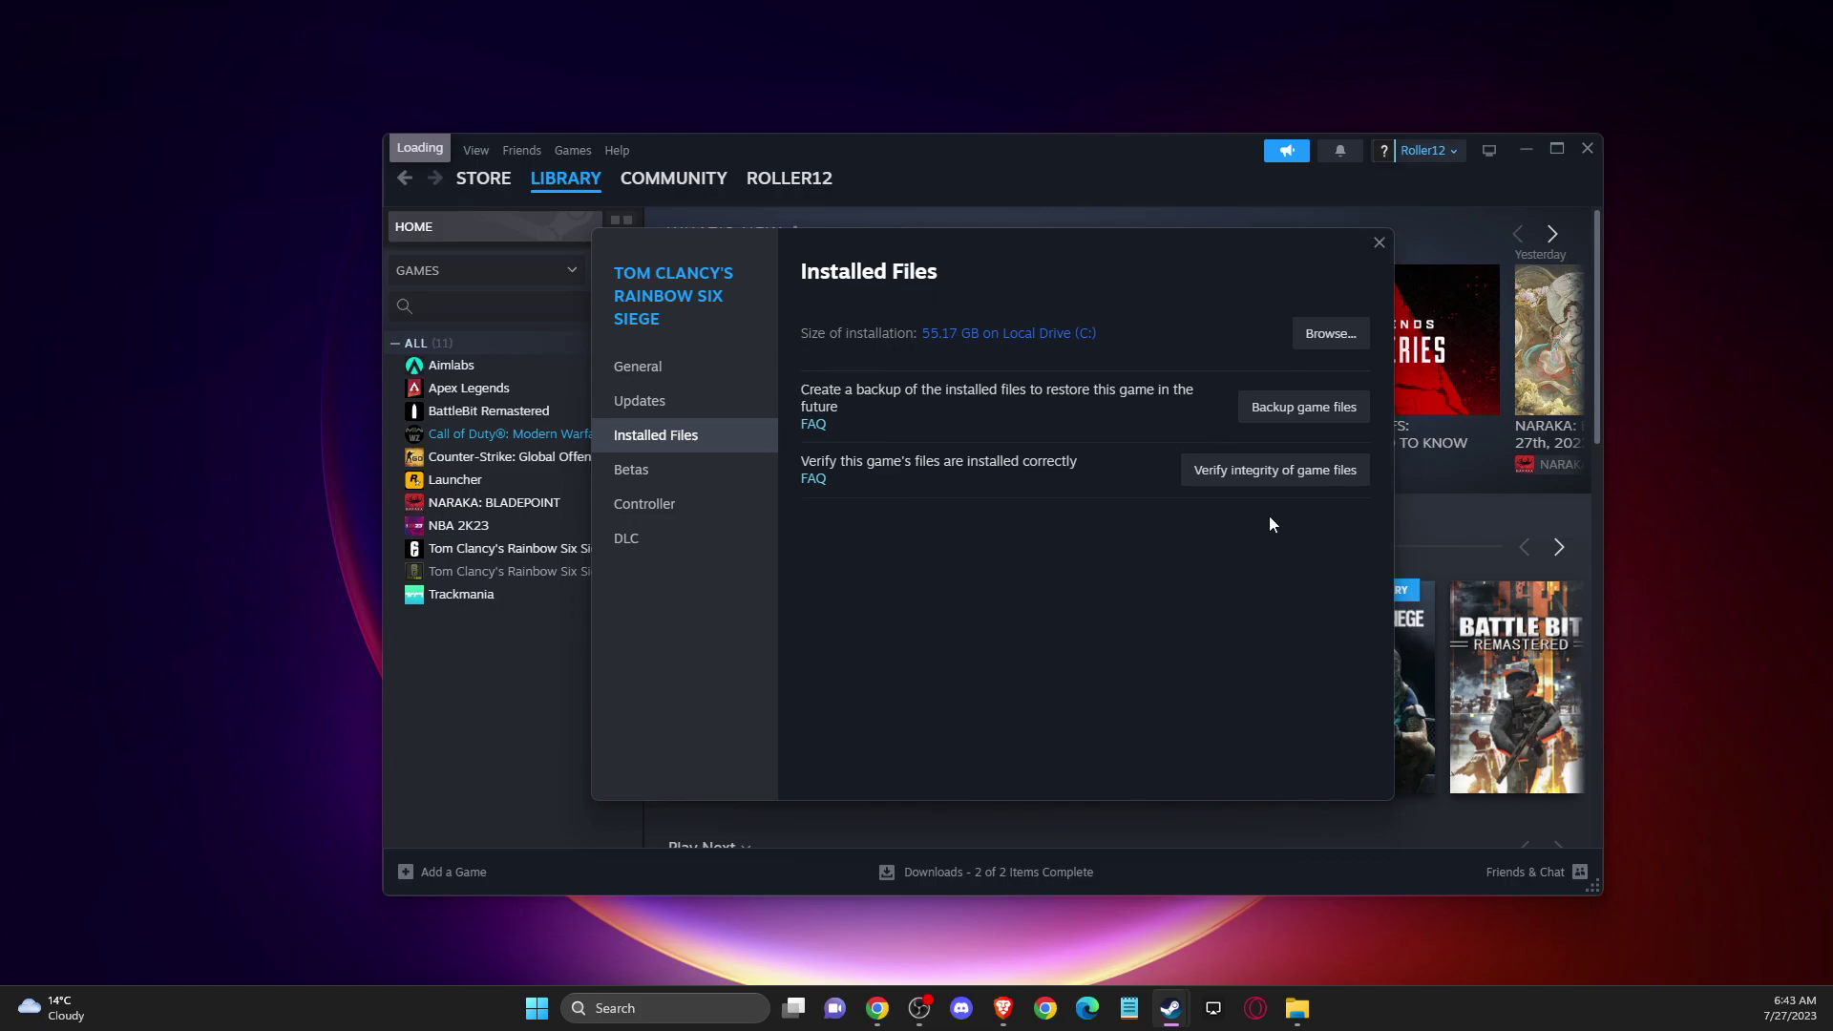
{"action": "left_click", "coordinate": [1380, 247]}
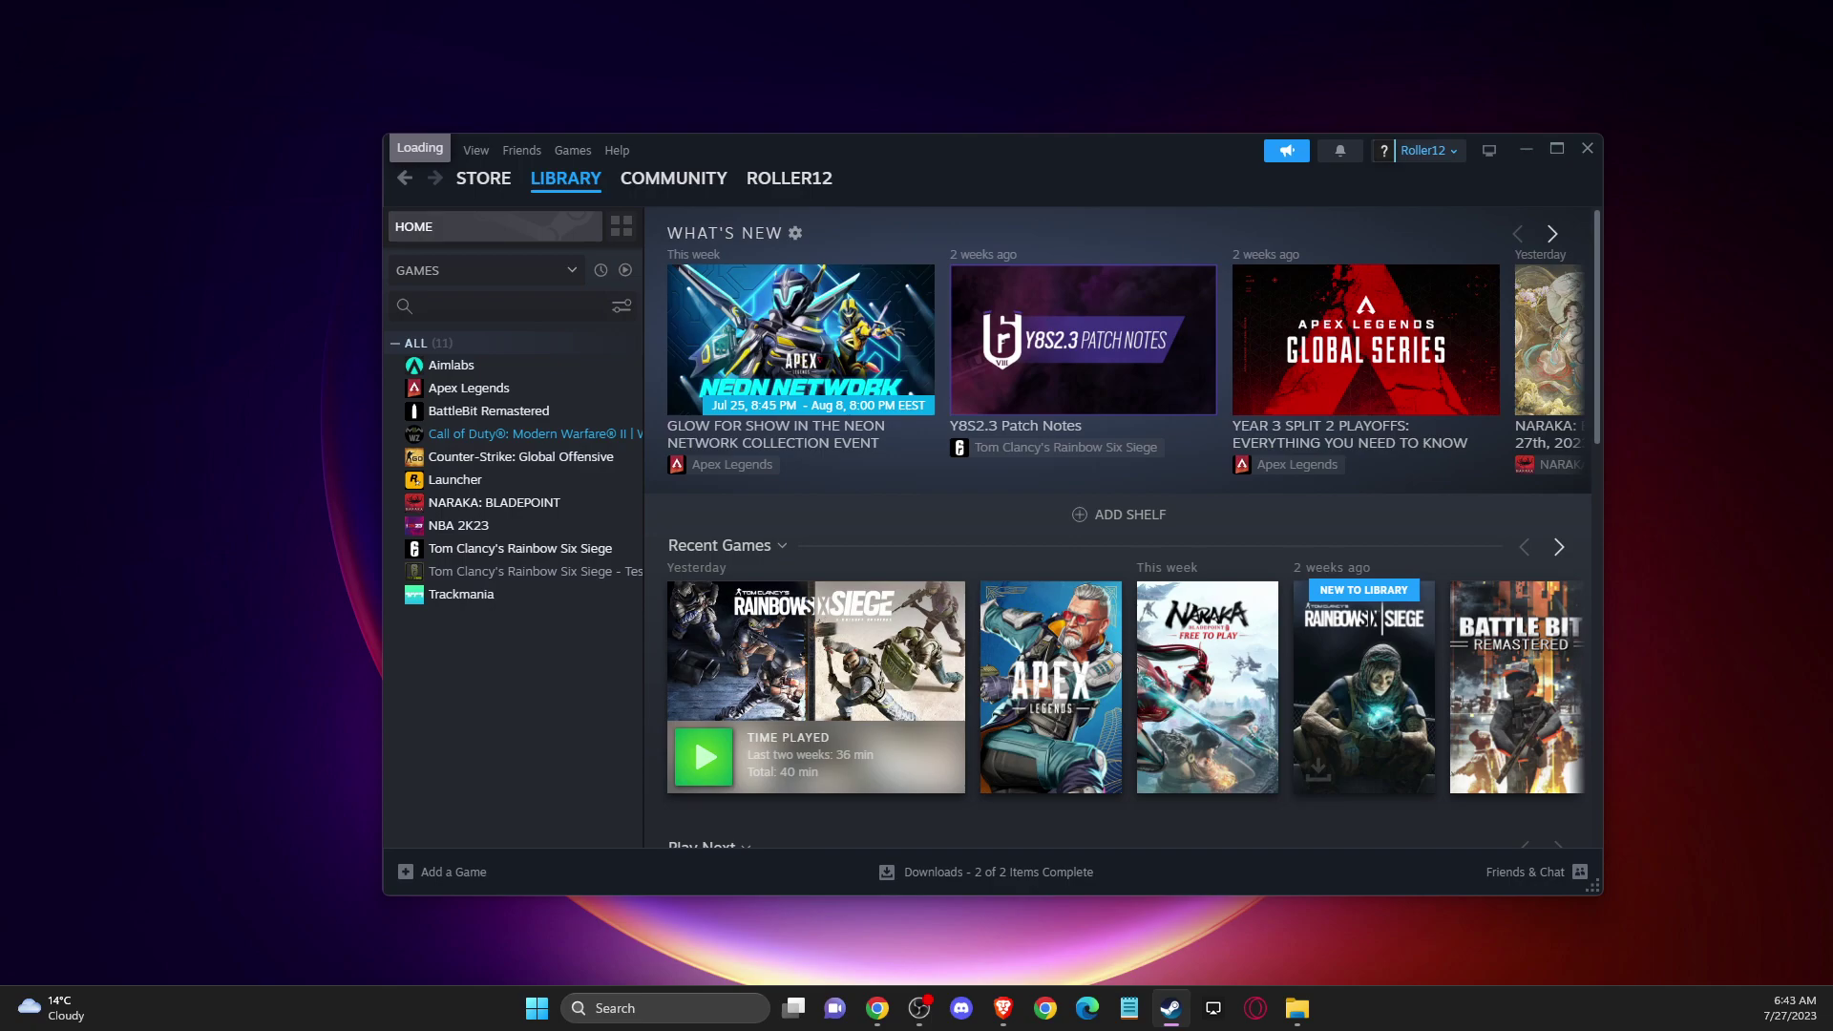
Close Steam and launch Command Prompt as administrator.
{"action": "left_click", "coordinate": [1588, 149]}
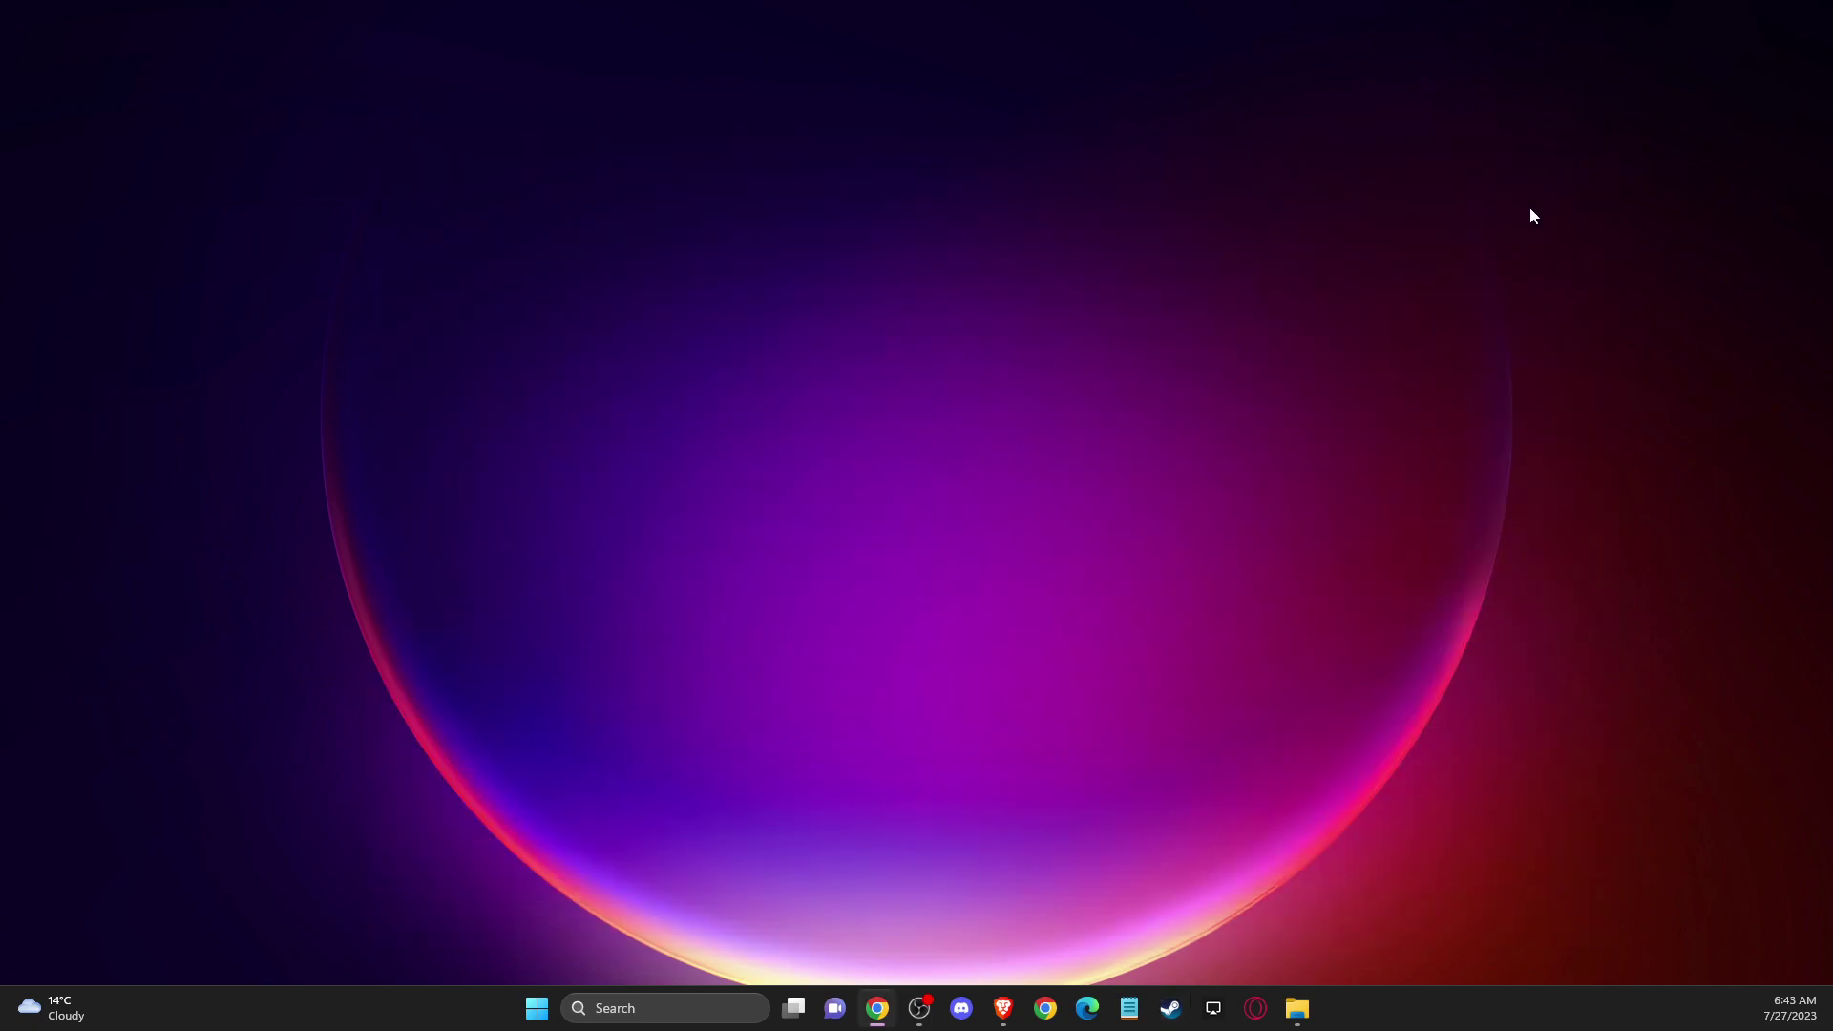
{"action": "left_click", "coordinate": [655, 1013]}
{"action": "type", "text": "cmd"}
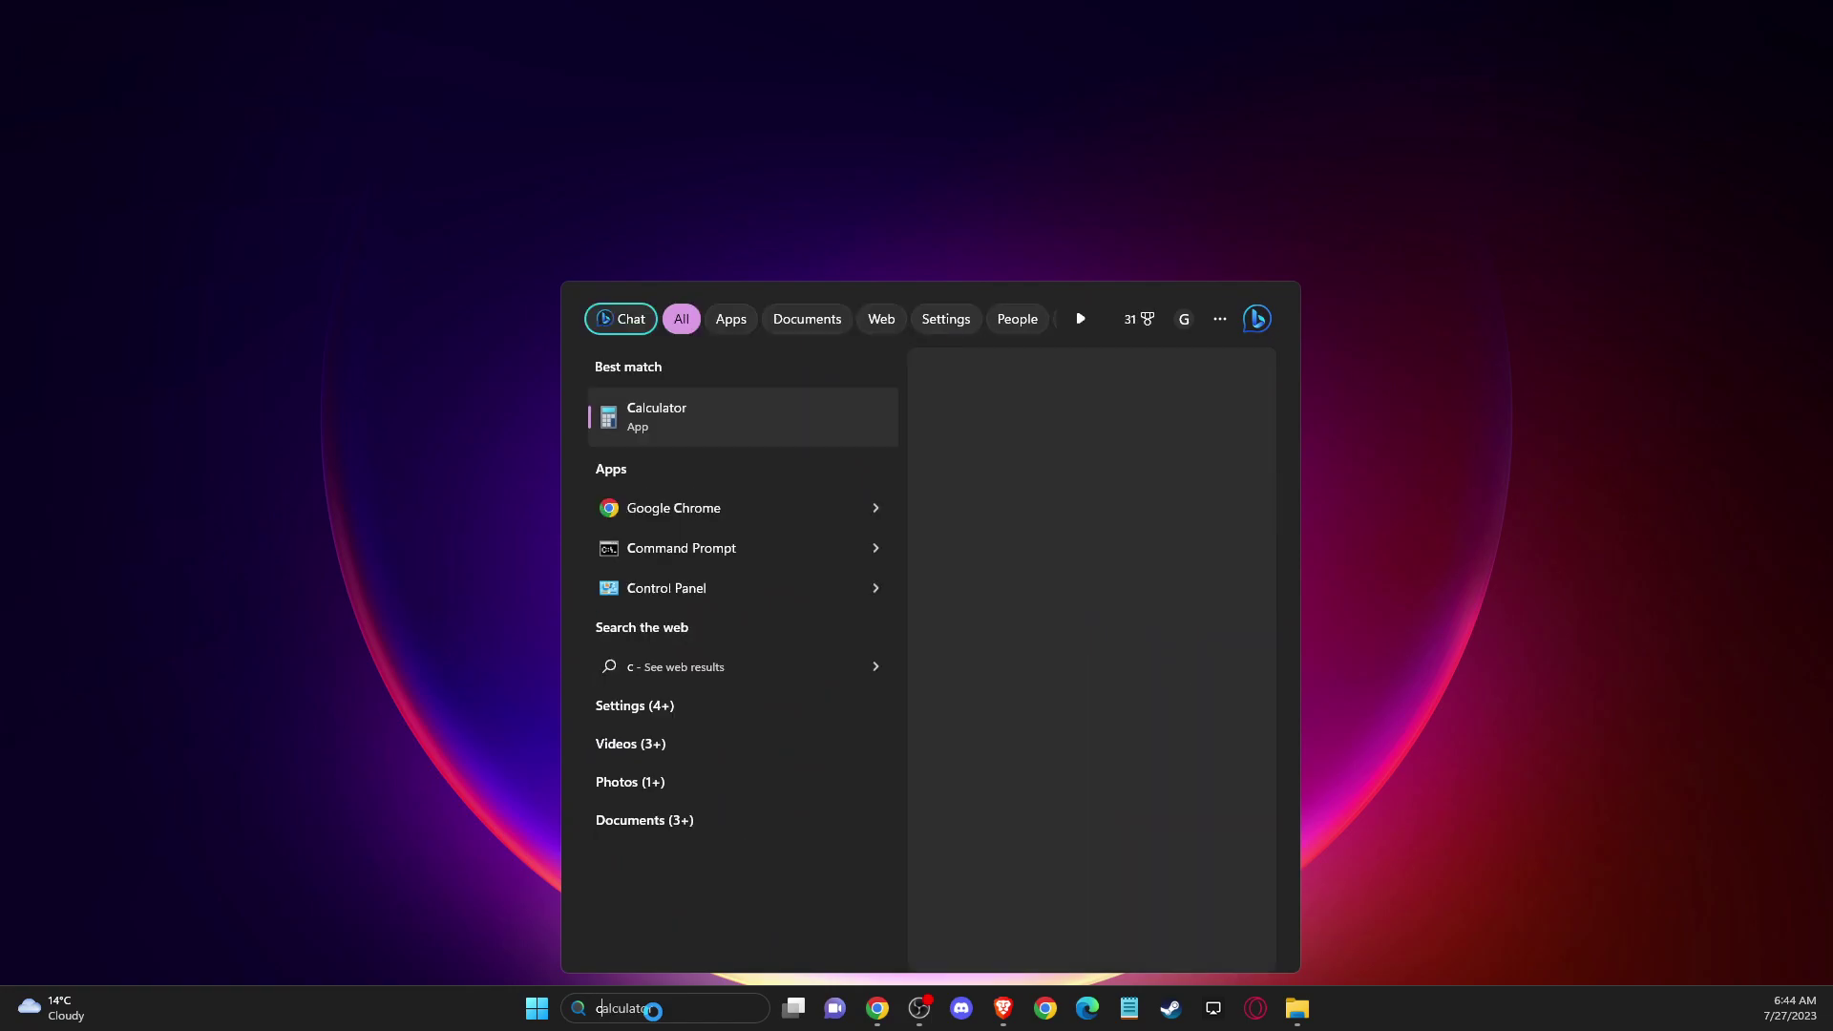
{"action": "right_click", "coordinate": [688, 418]}
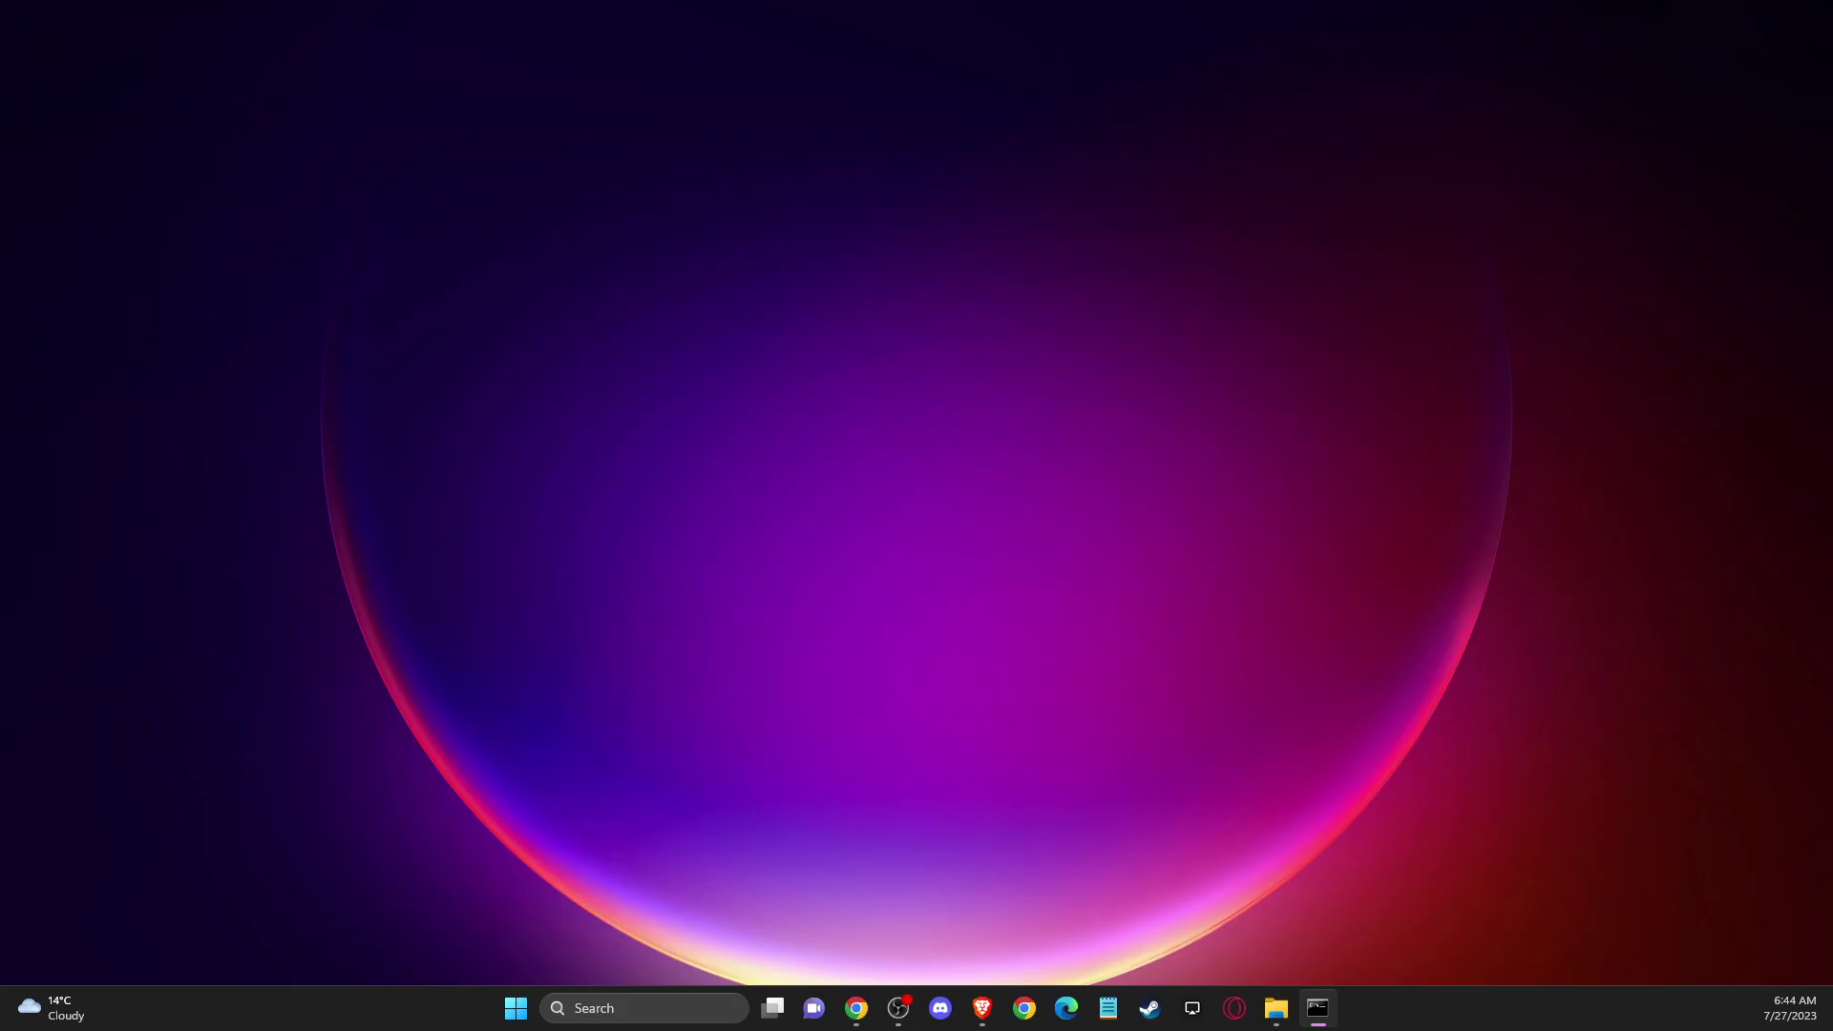
{"action": "left_click_drag", "start_coordinate": [1428, 180], "coordinate": [586, 246]}
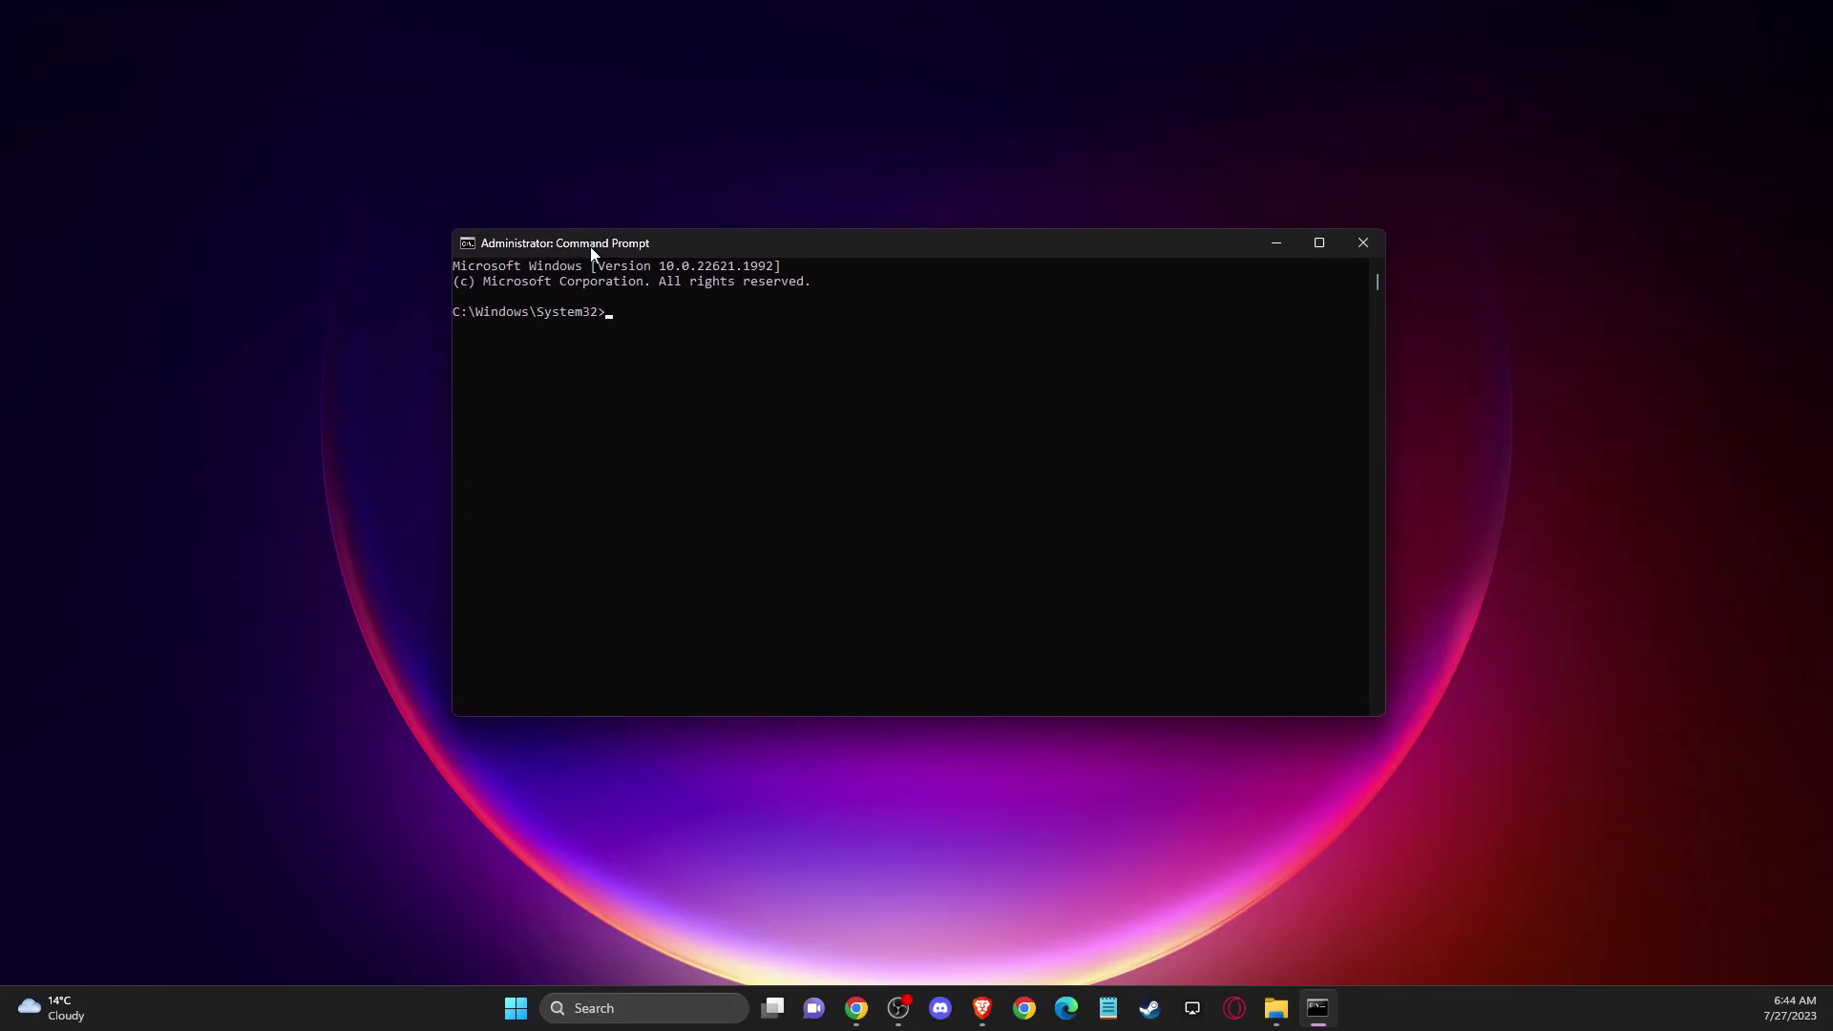
Run 'ipconfig /flushdns' and 'netsh winsock reset', then close Command Prompt.
{"action": "type", "text": "ipconfig /flushdns"}
{"action": "key", "text": "Return"}
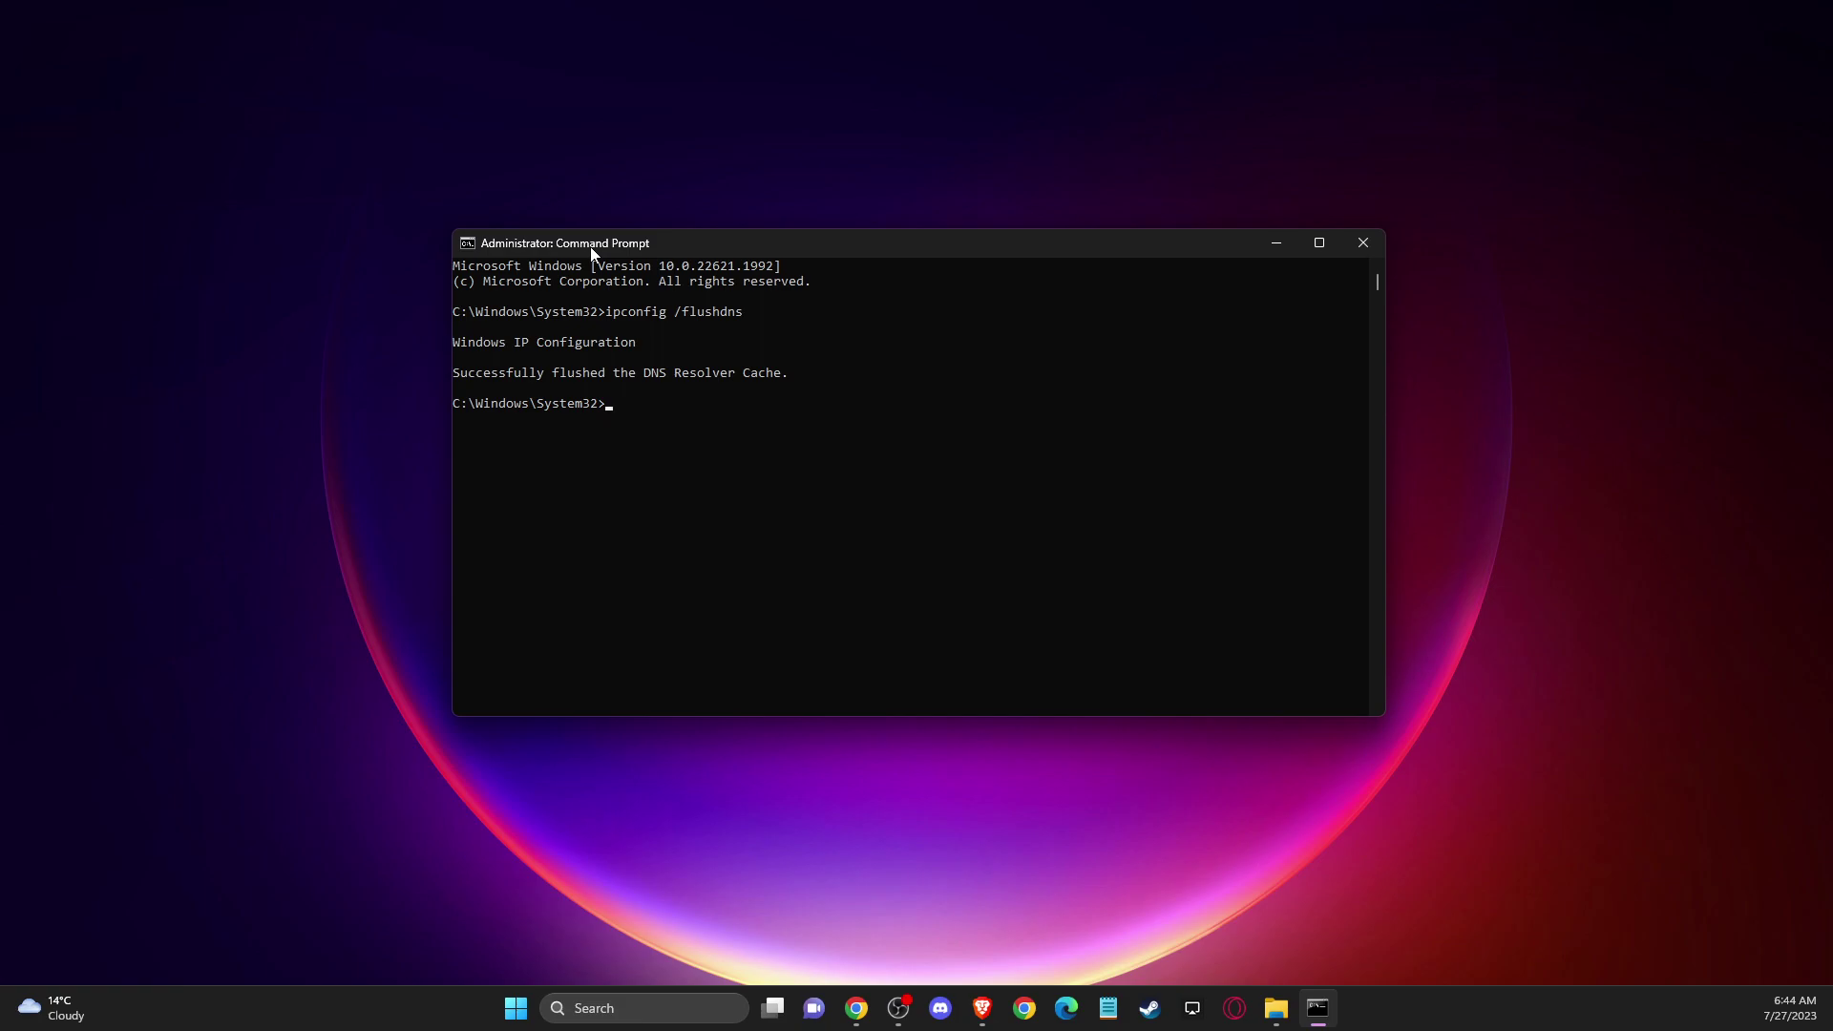
{"action": "type", "text": "netsh winsock reset"}
{"action": "key", "text": "Return"}
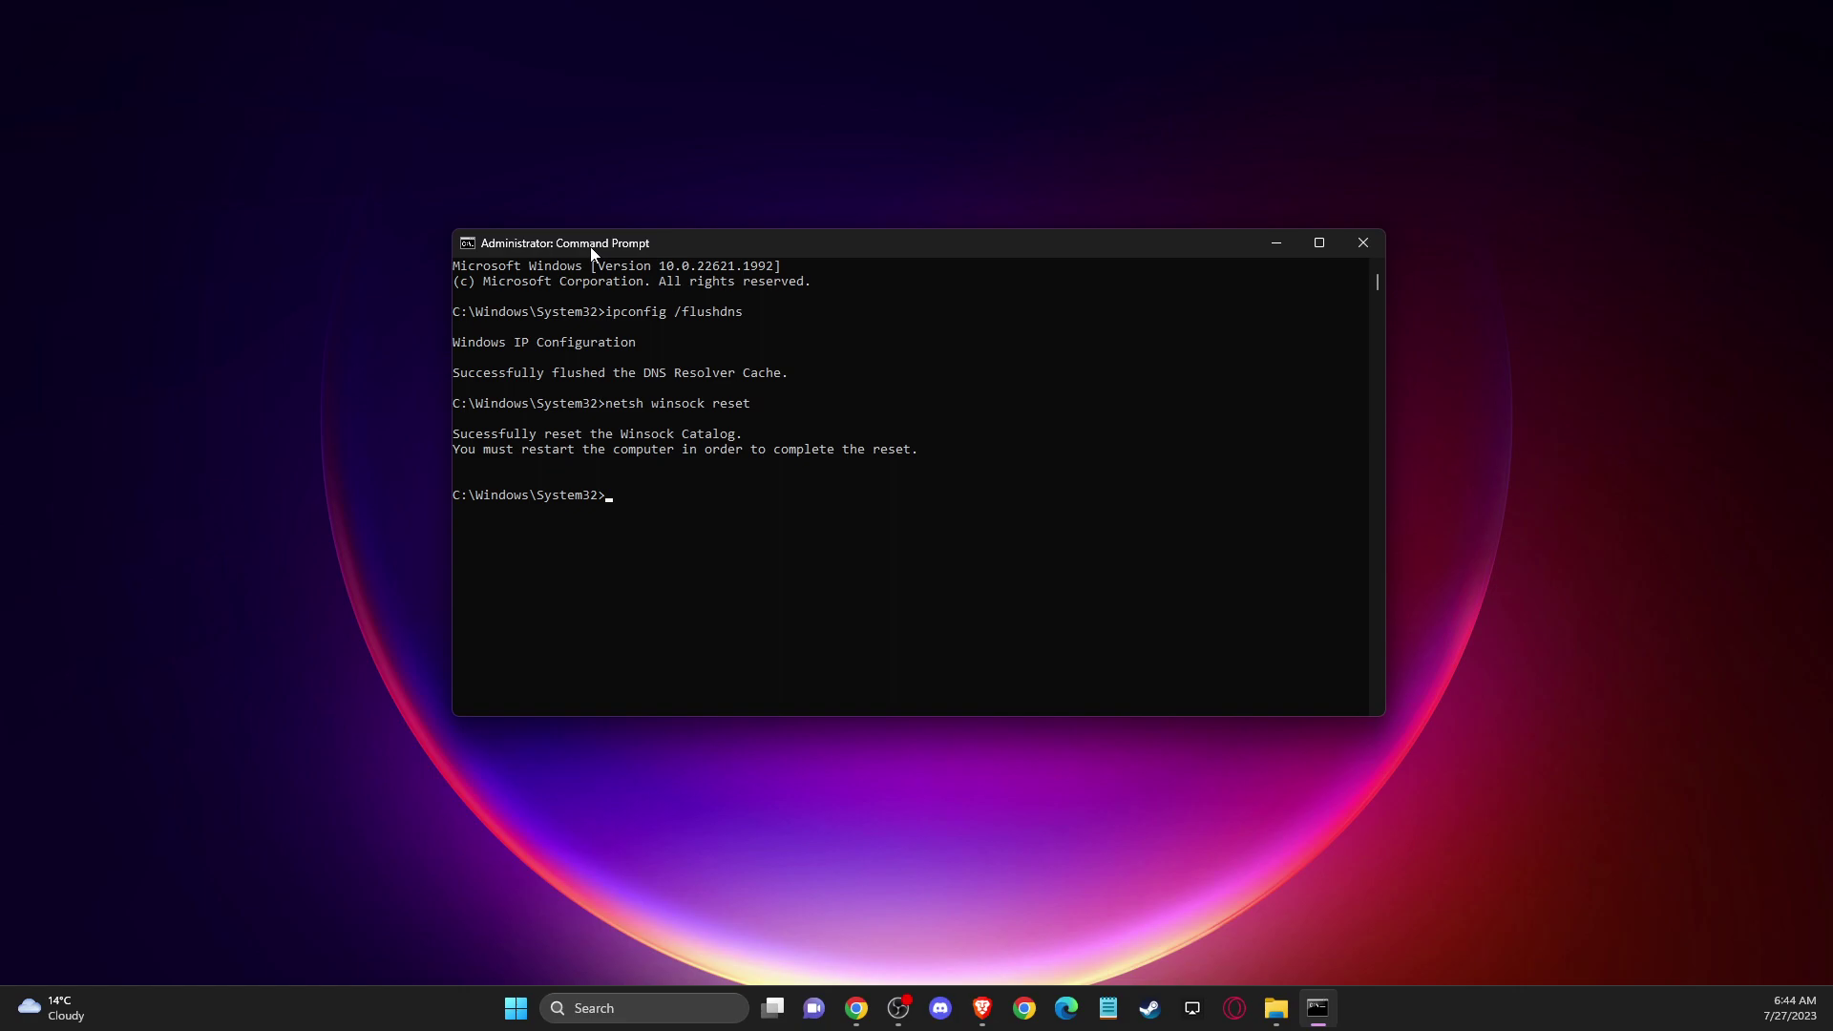
{"action": "left_click", "coordinate": [1362, 250]}
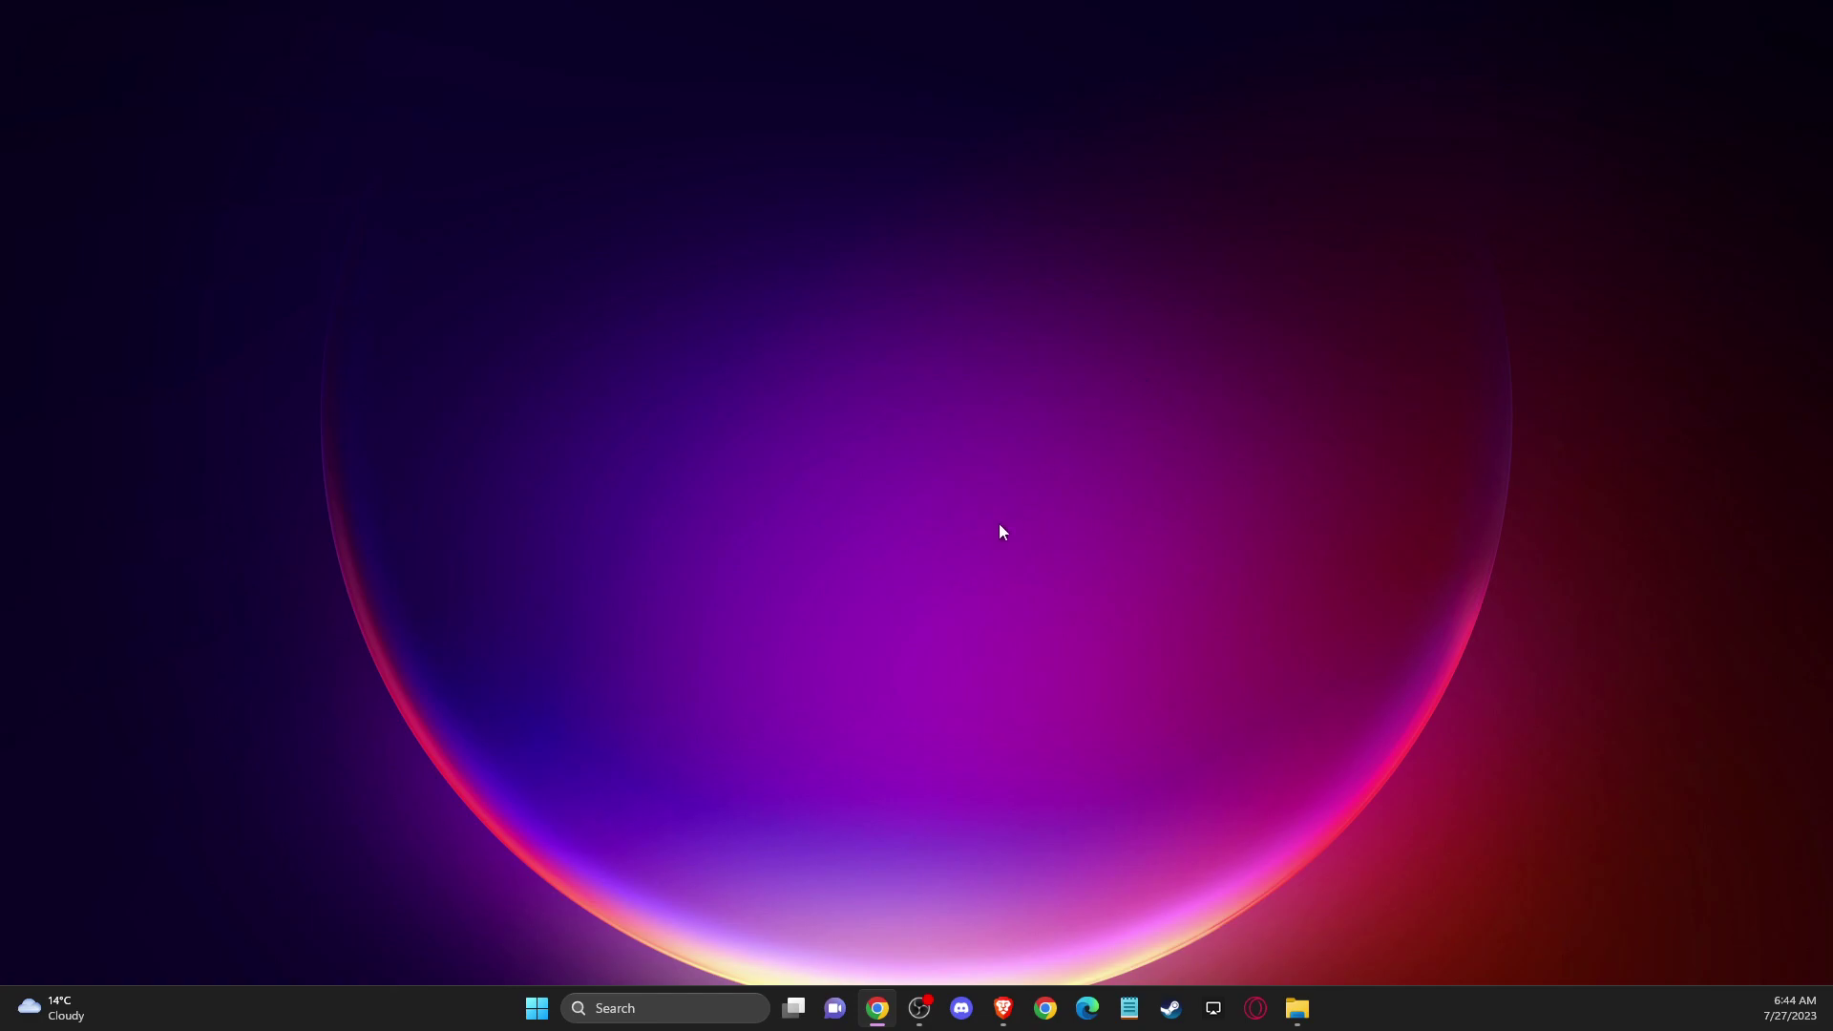
Launch Settings and go to Network & internet > Advanced network settings, down to Related settings.
{"action": "left_click", "coordinate": [646, 1009]}
{"action": "type", "text": "settings"}
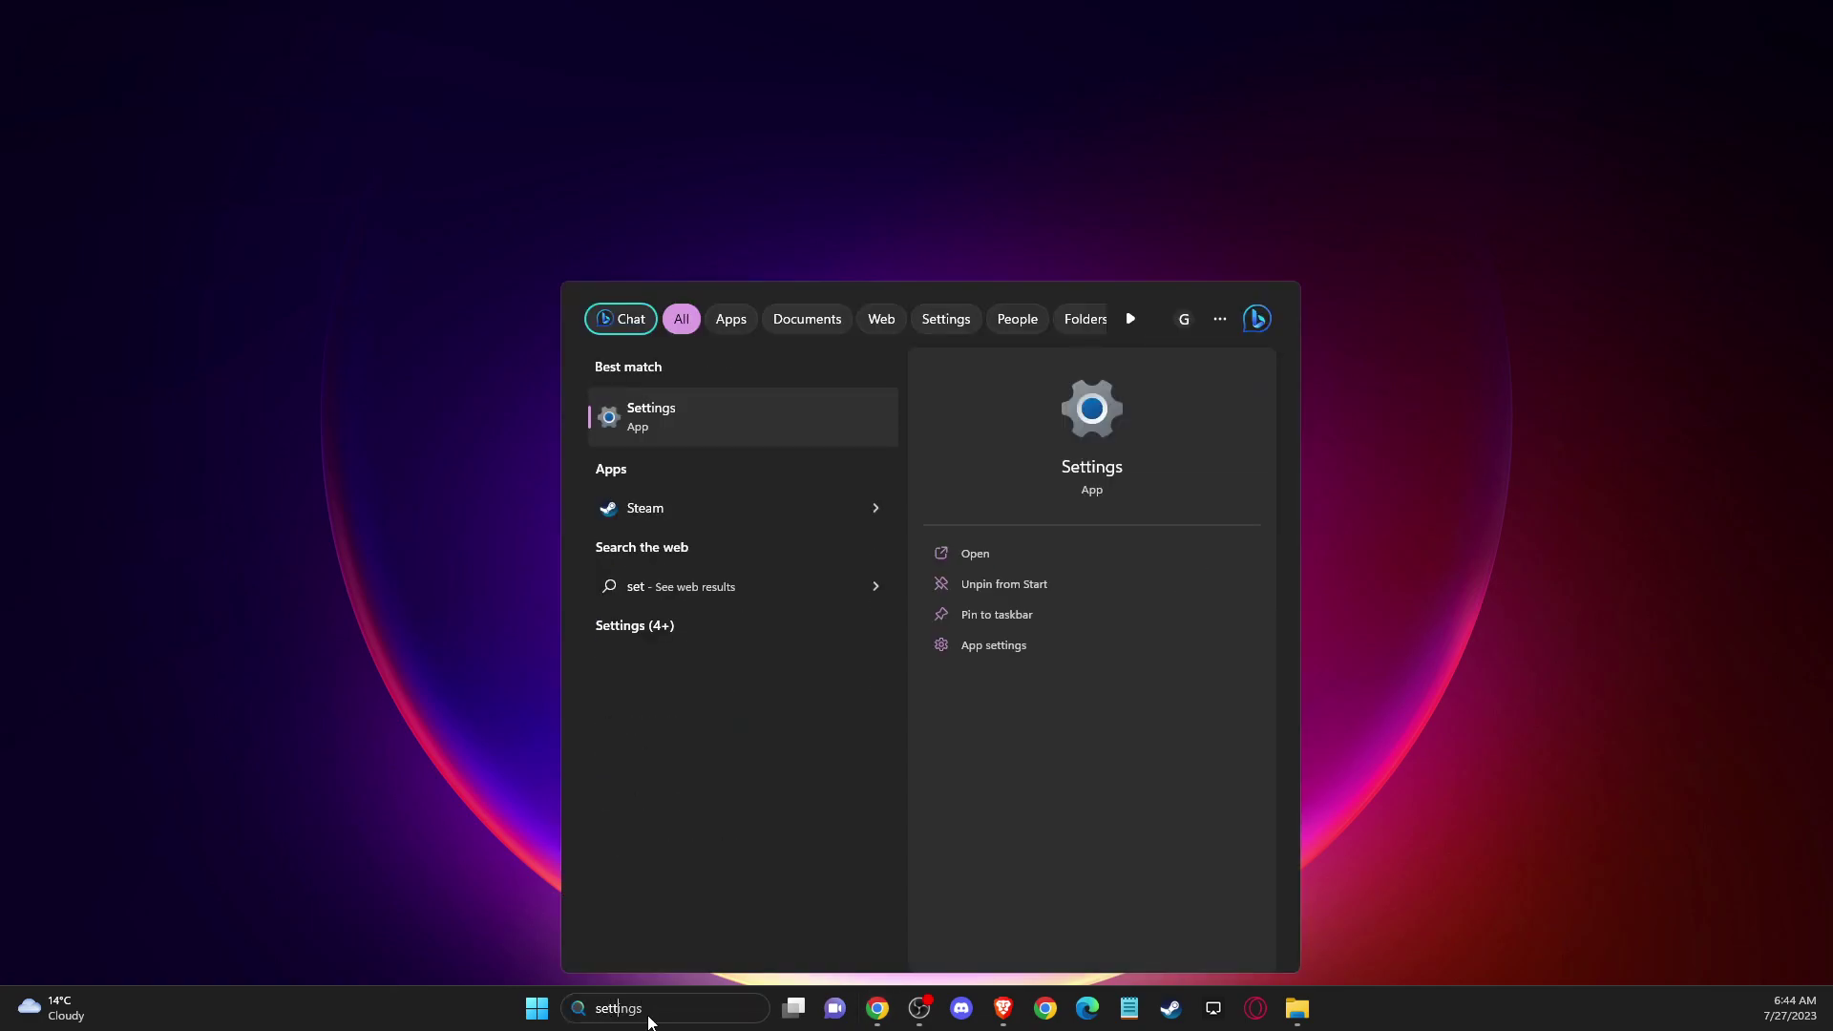
{"action": "key", "text": "Return"}
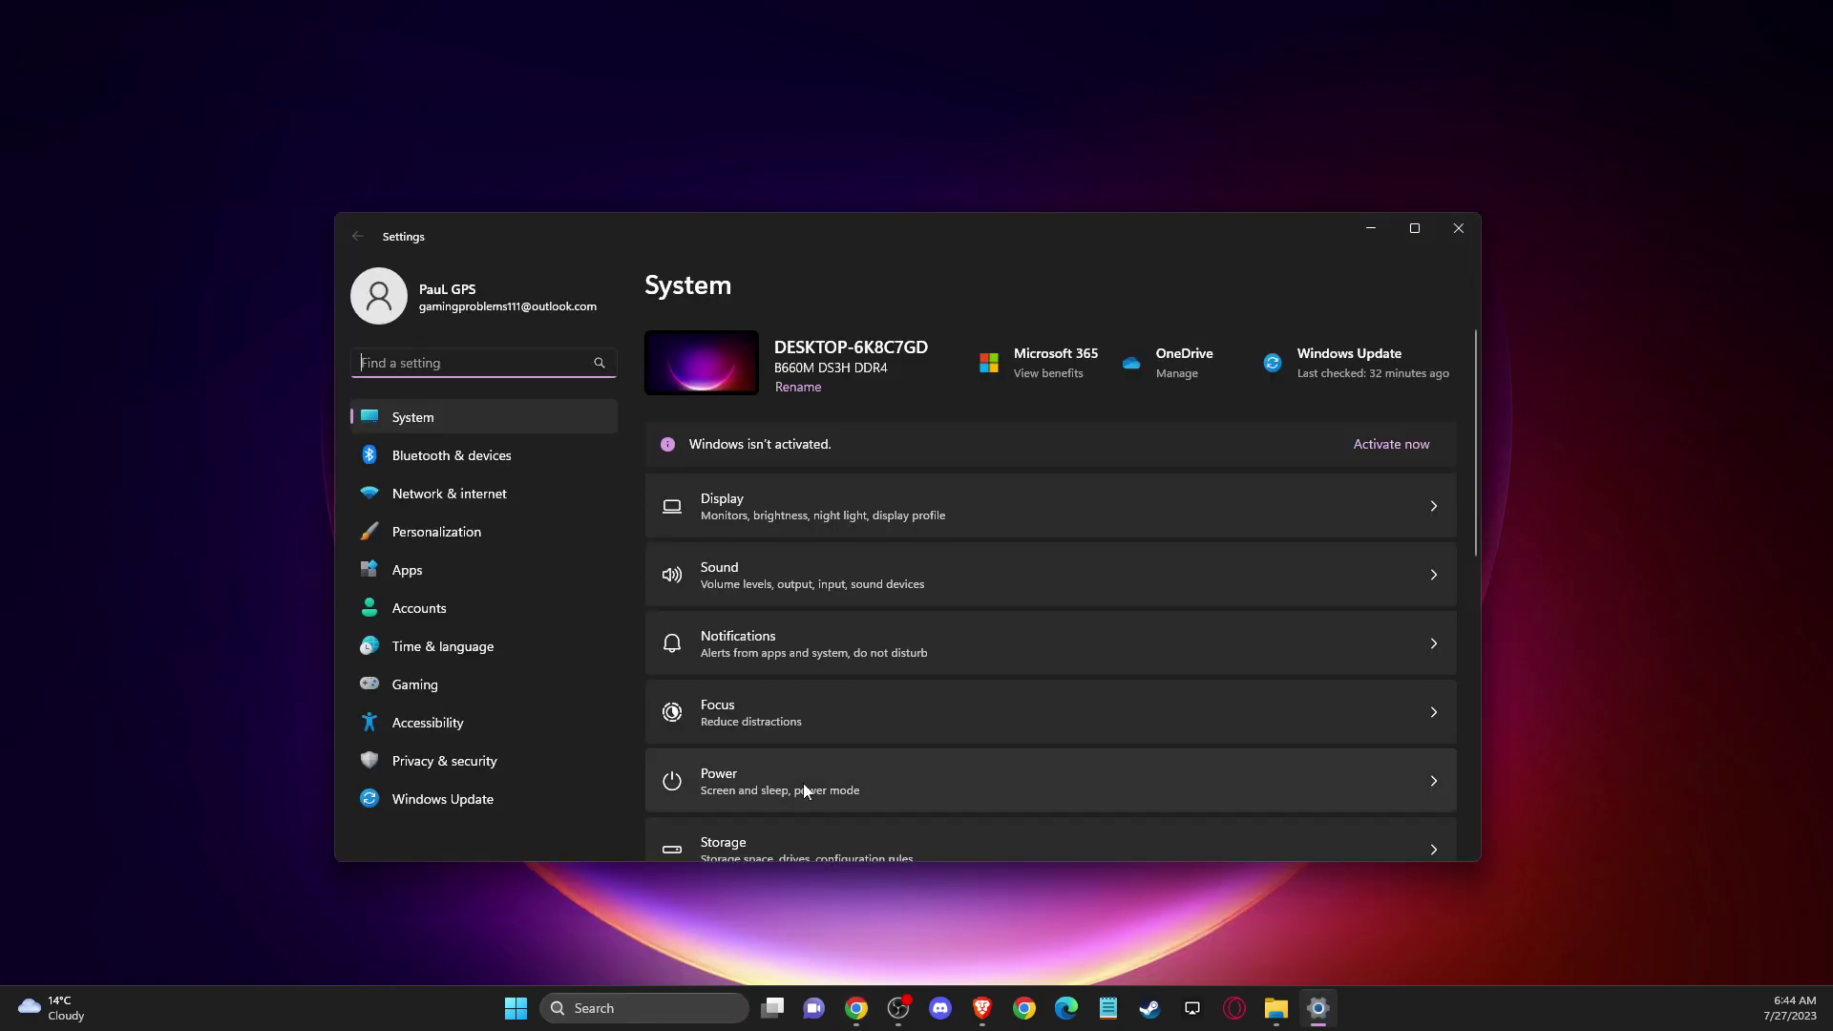
{"action": "left_click", "coordinate": [453, 496]}
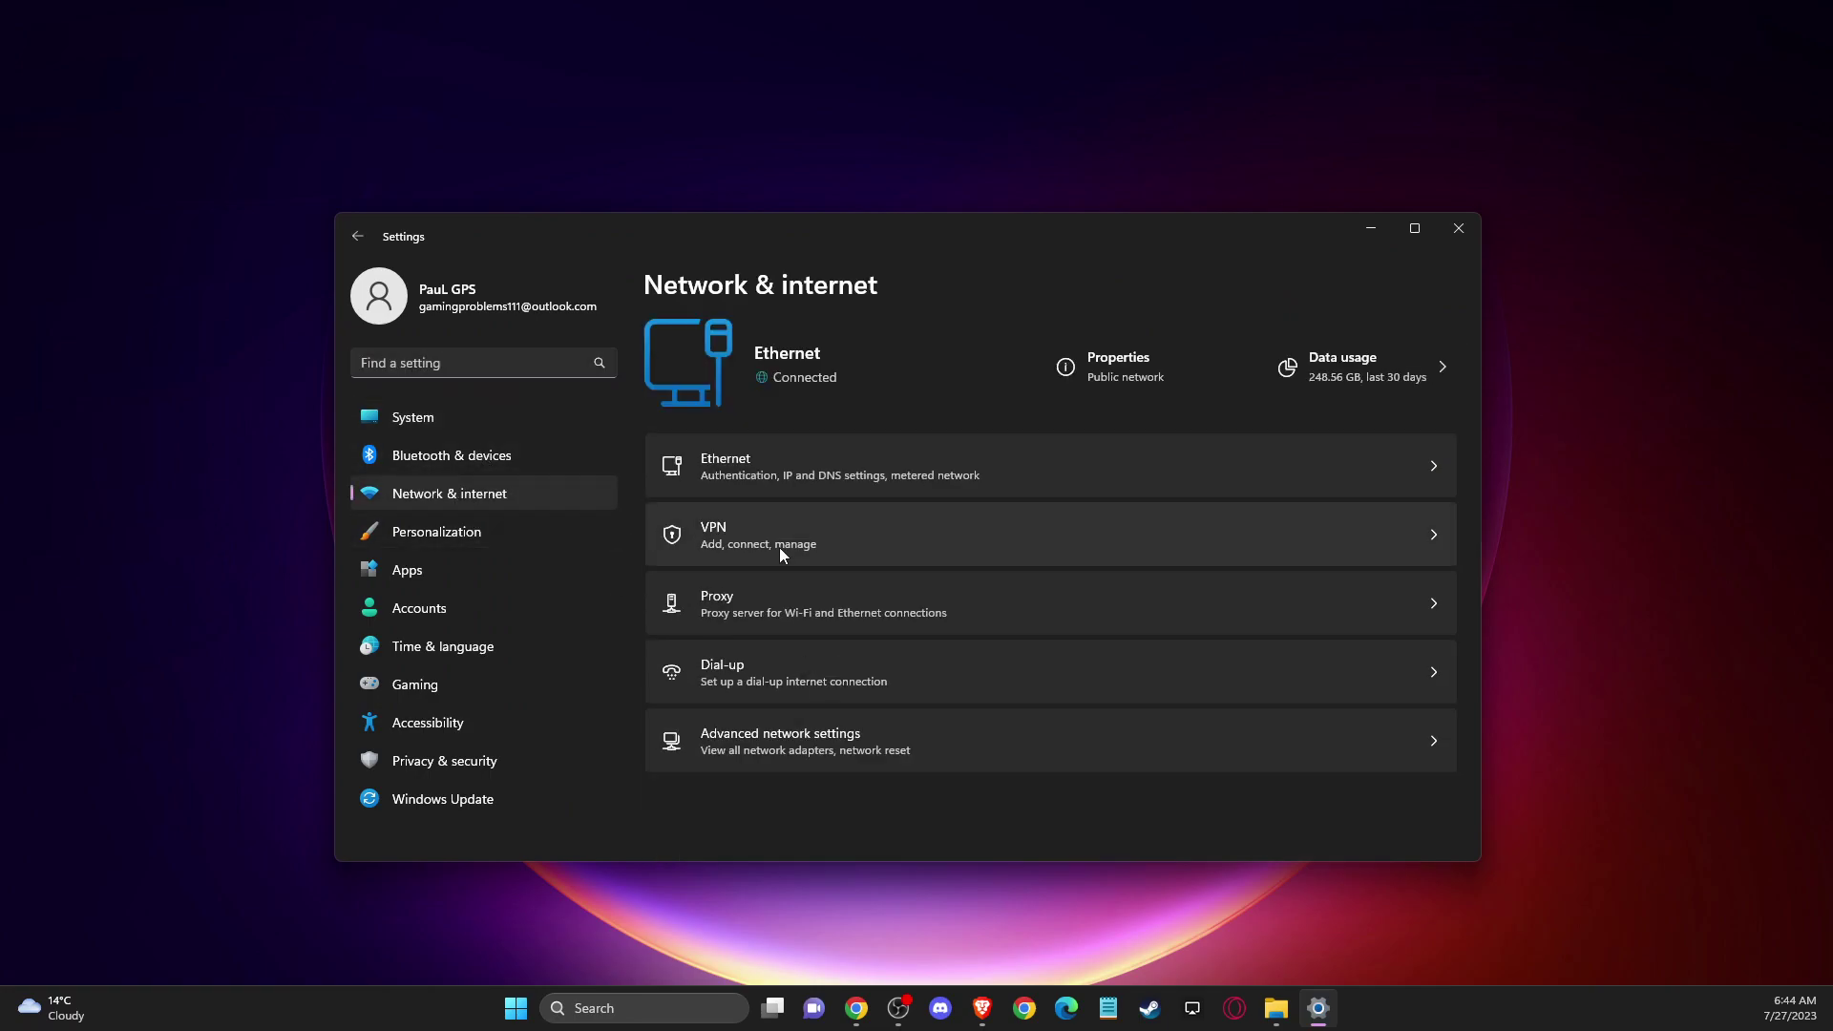
{"action": "left_click", "coordinate": [760, 742]}
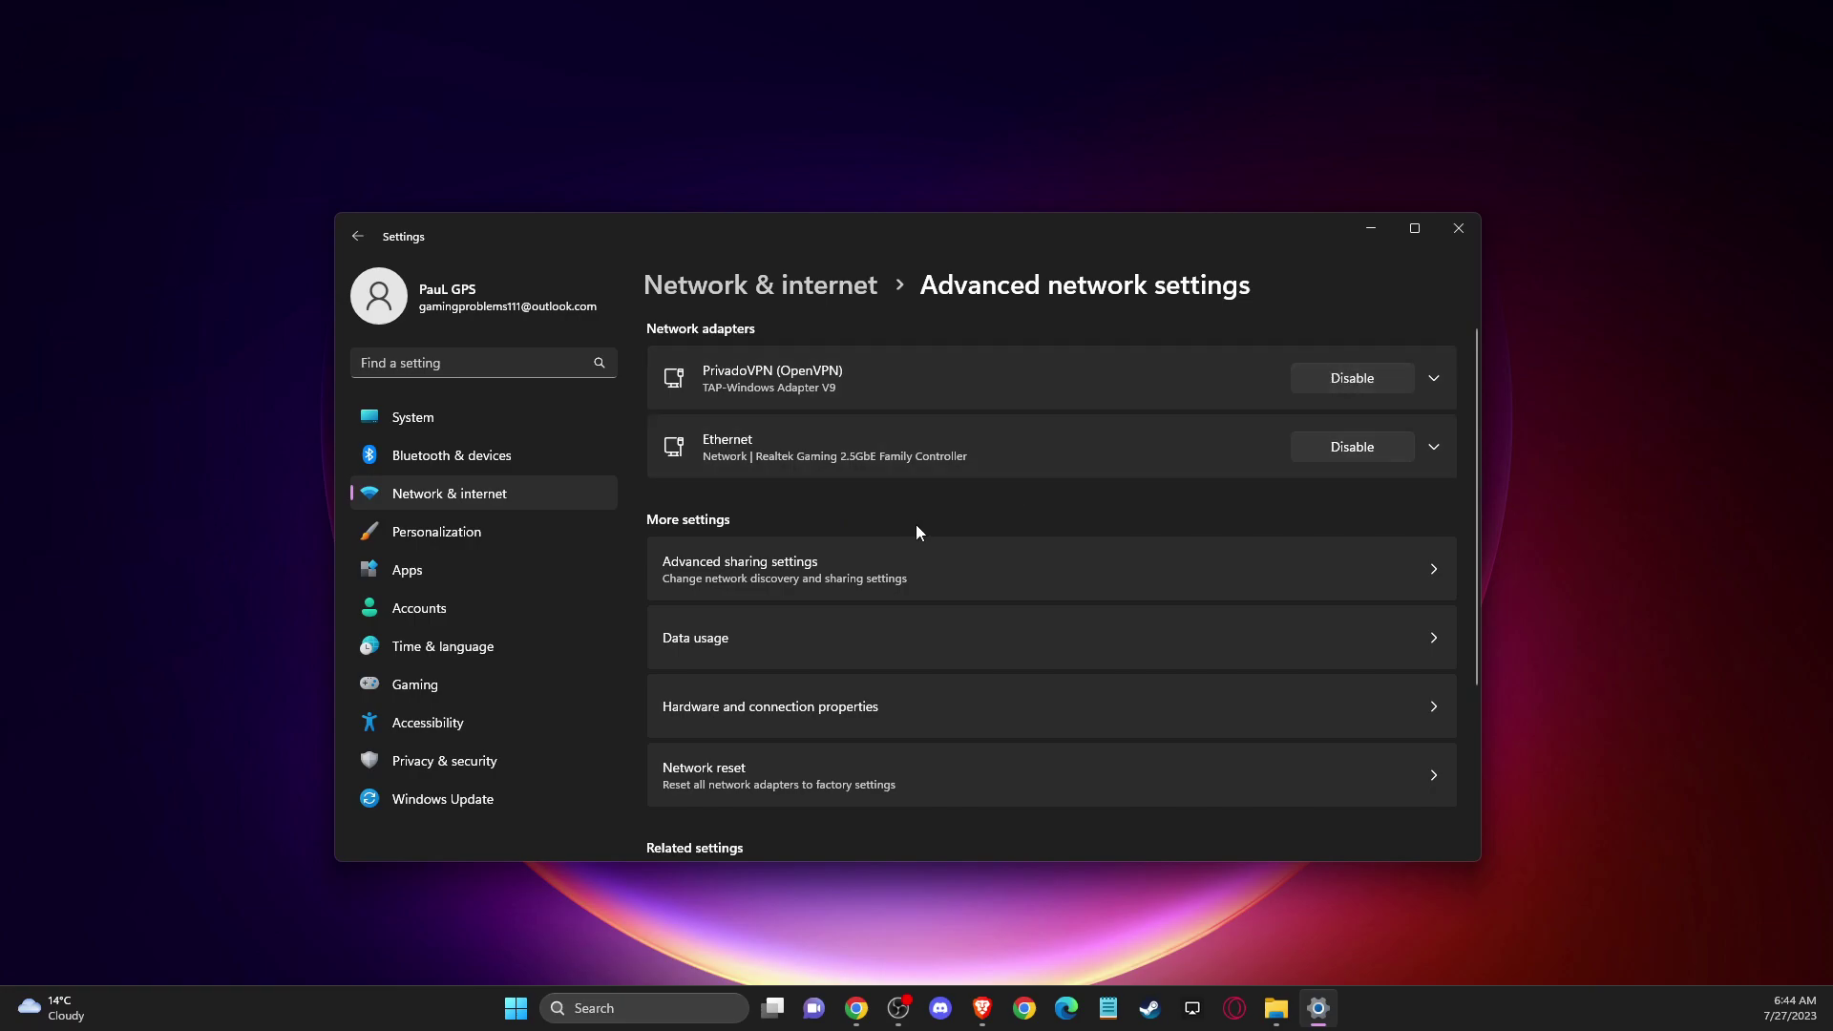
{"action": "scroll", "coordinate": [920, 530], "scroll_direction": "down", "scroll_amount": 3}
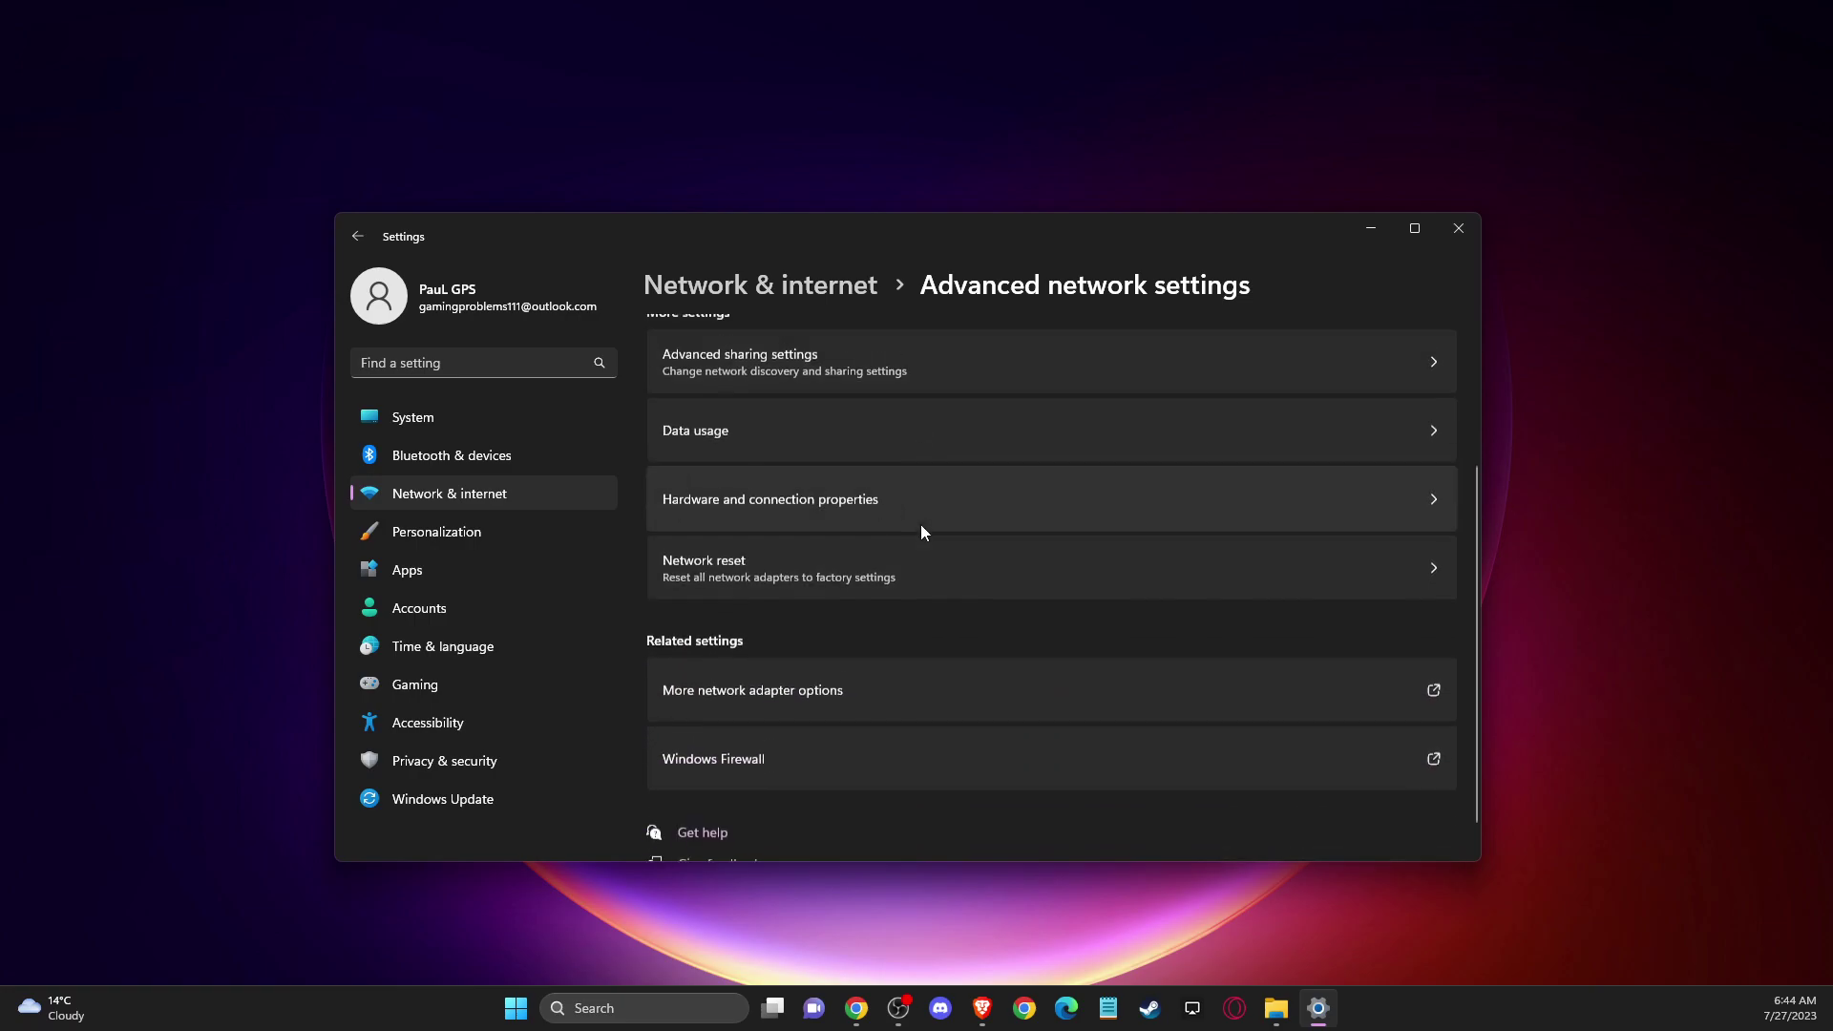
Open the Ethernet connection's properties and set its IPv4 DNS servers to 8.8.8.8 and 8.8.4.4.
{"action": "left_click", "coordinate": [802, 668]}
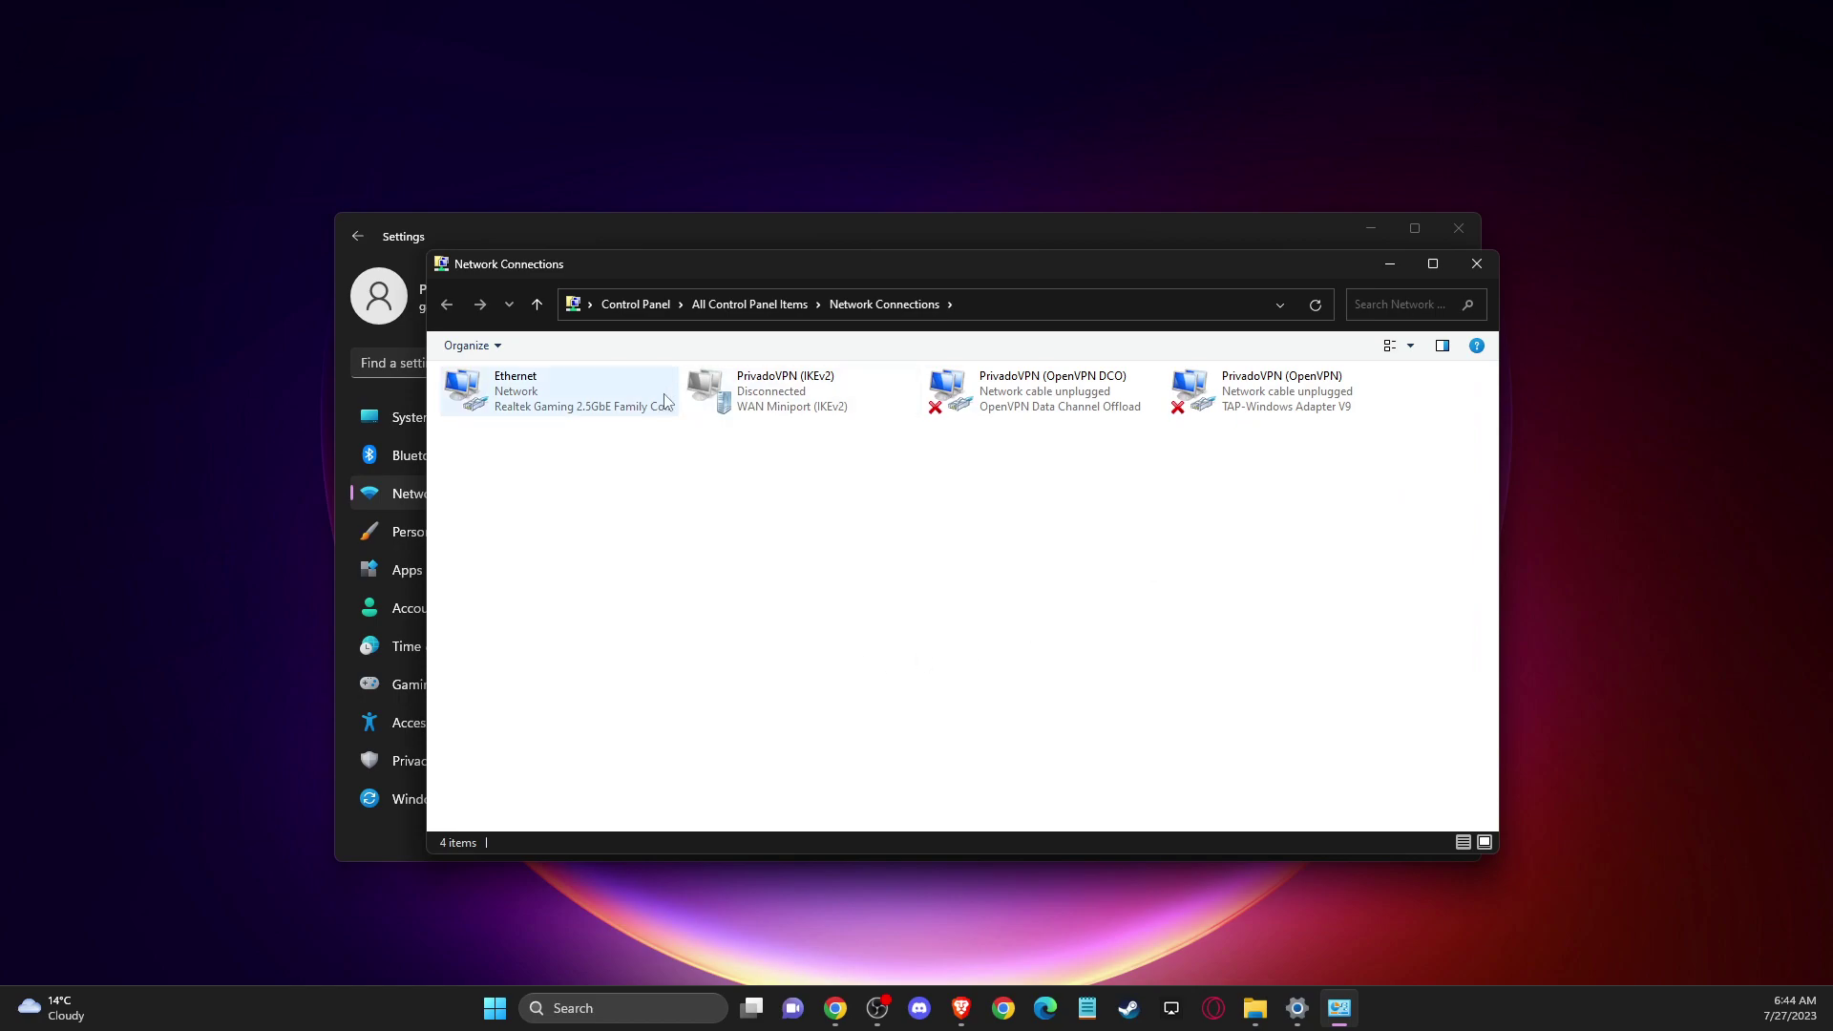
{"action": "left_click", "coordinate": [540, 402]}
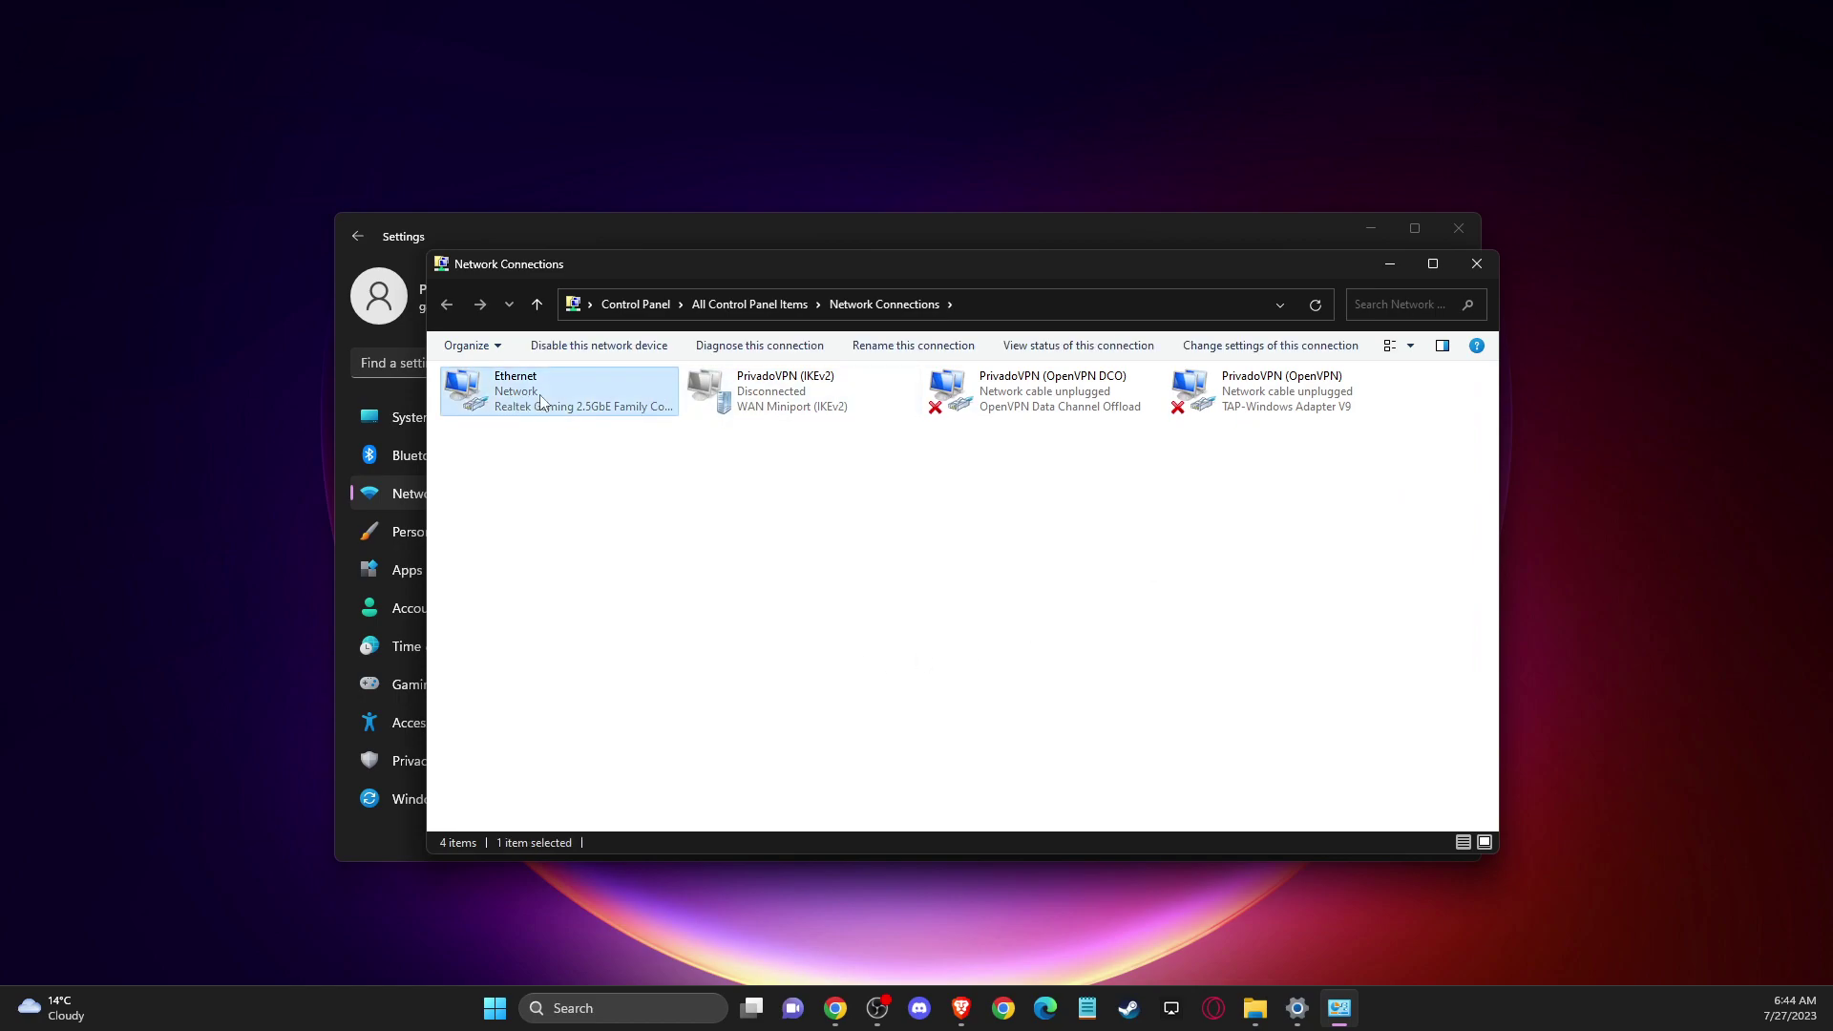
{"action": "right_click", "coordinate": [540, 402]}
{"action": "left_click", "coordinate": [611, 574]}
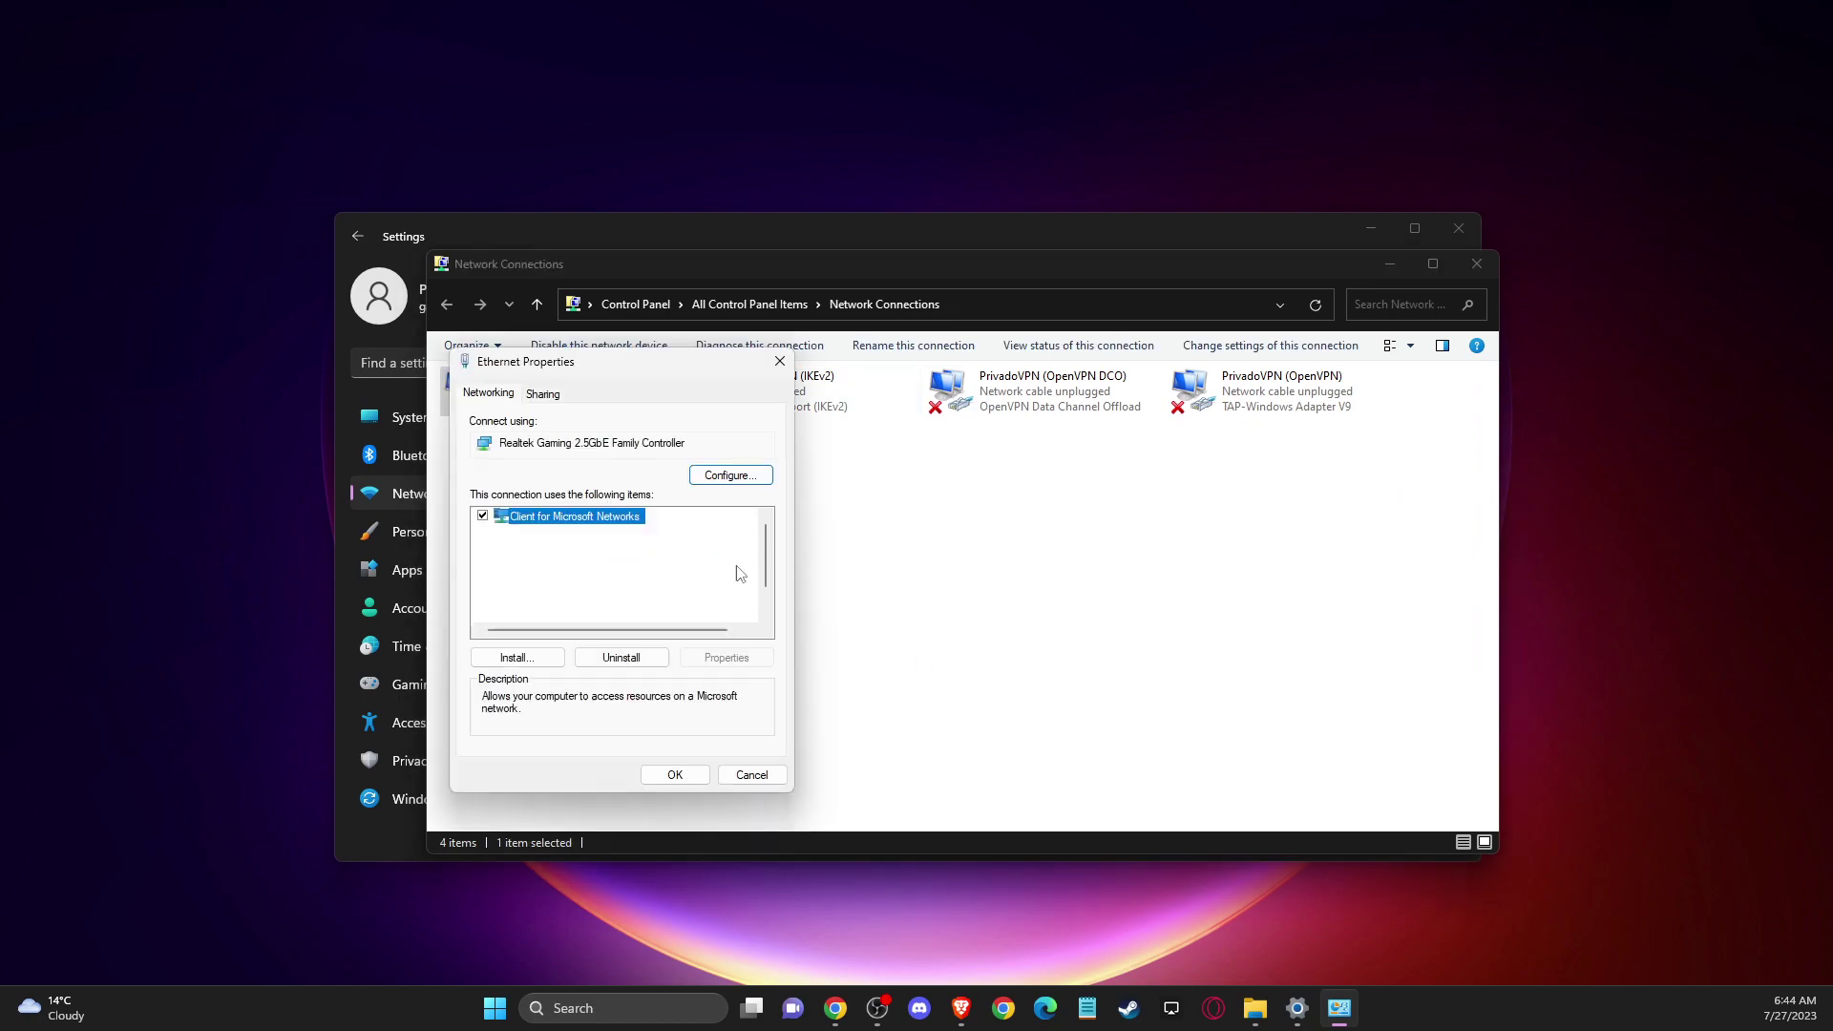
{"action": "left_click", "coordinate": [600, 616]}
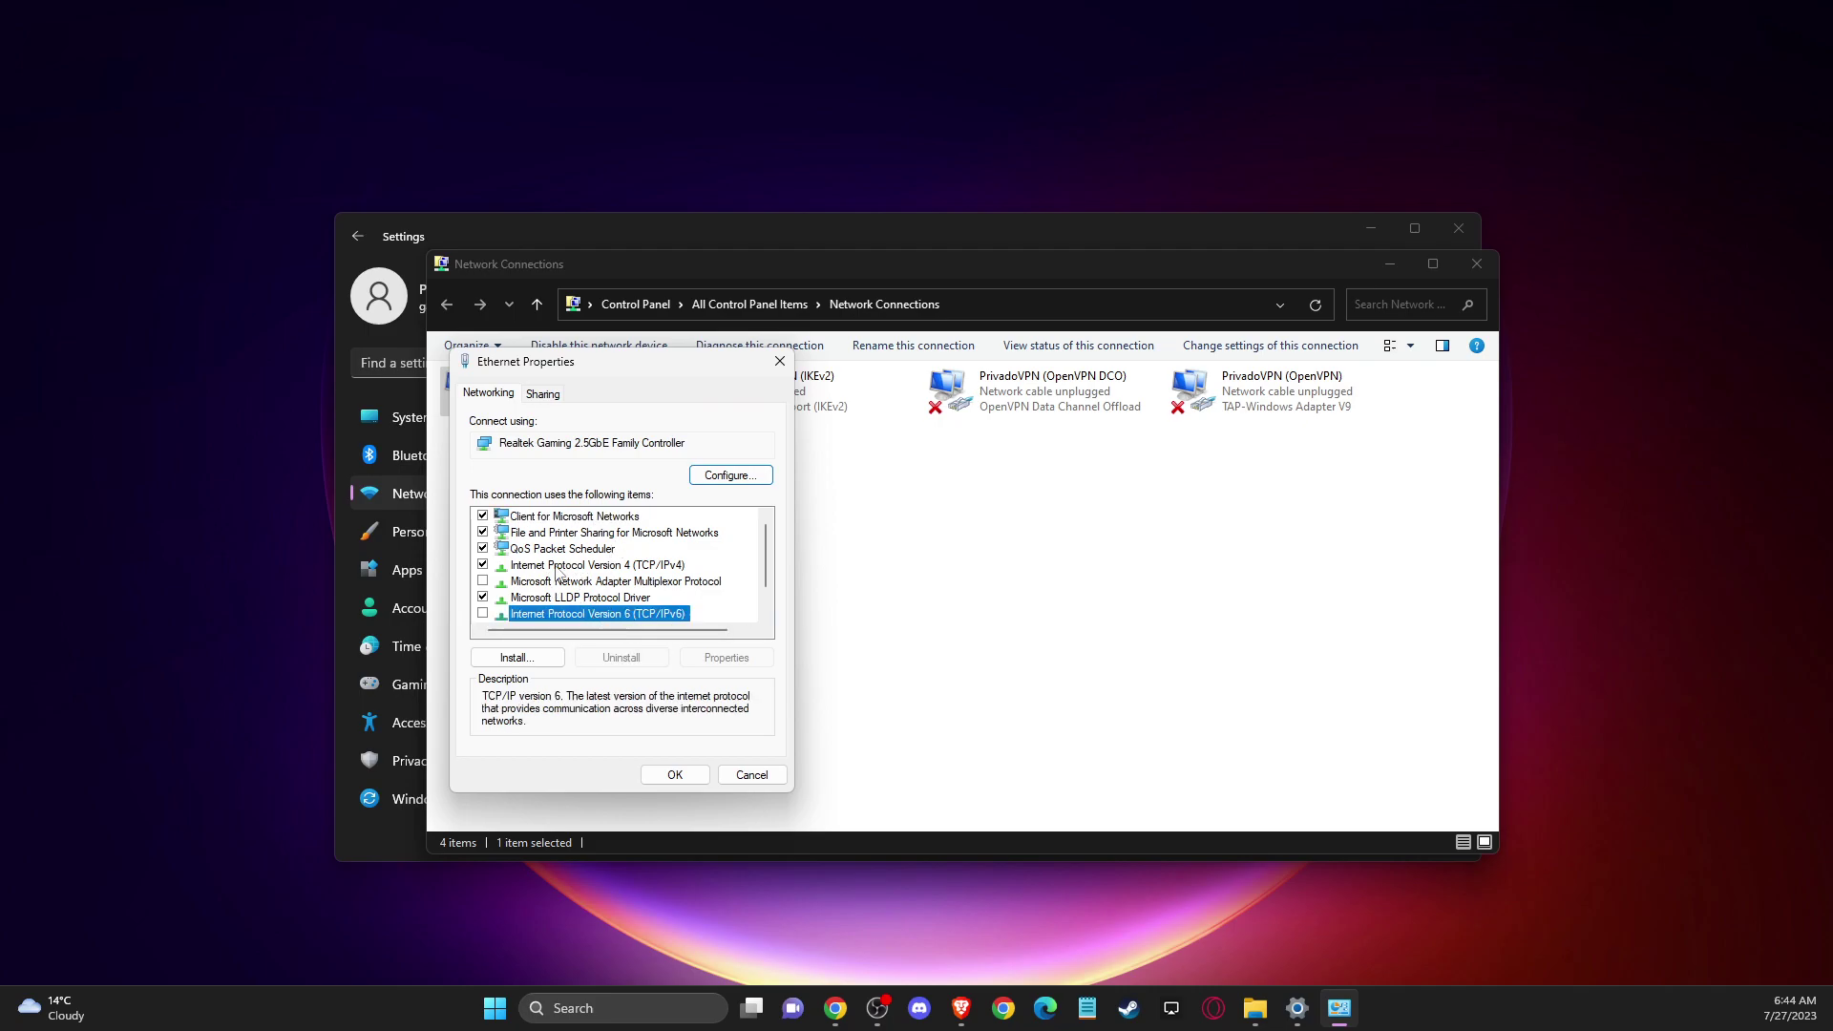
{"action": "double_click", "coordinate": [557, 566]}
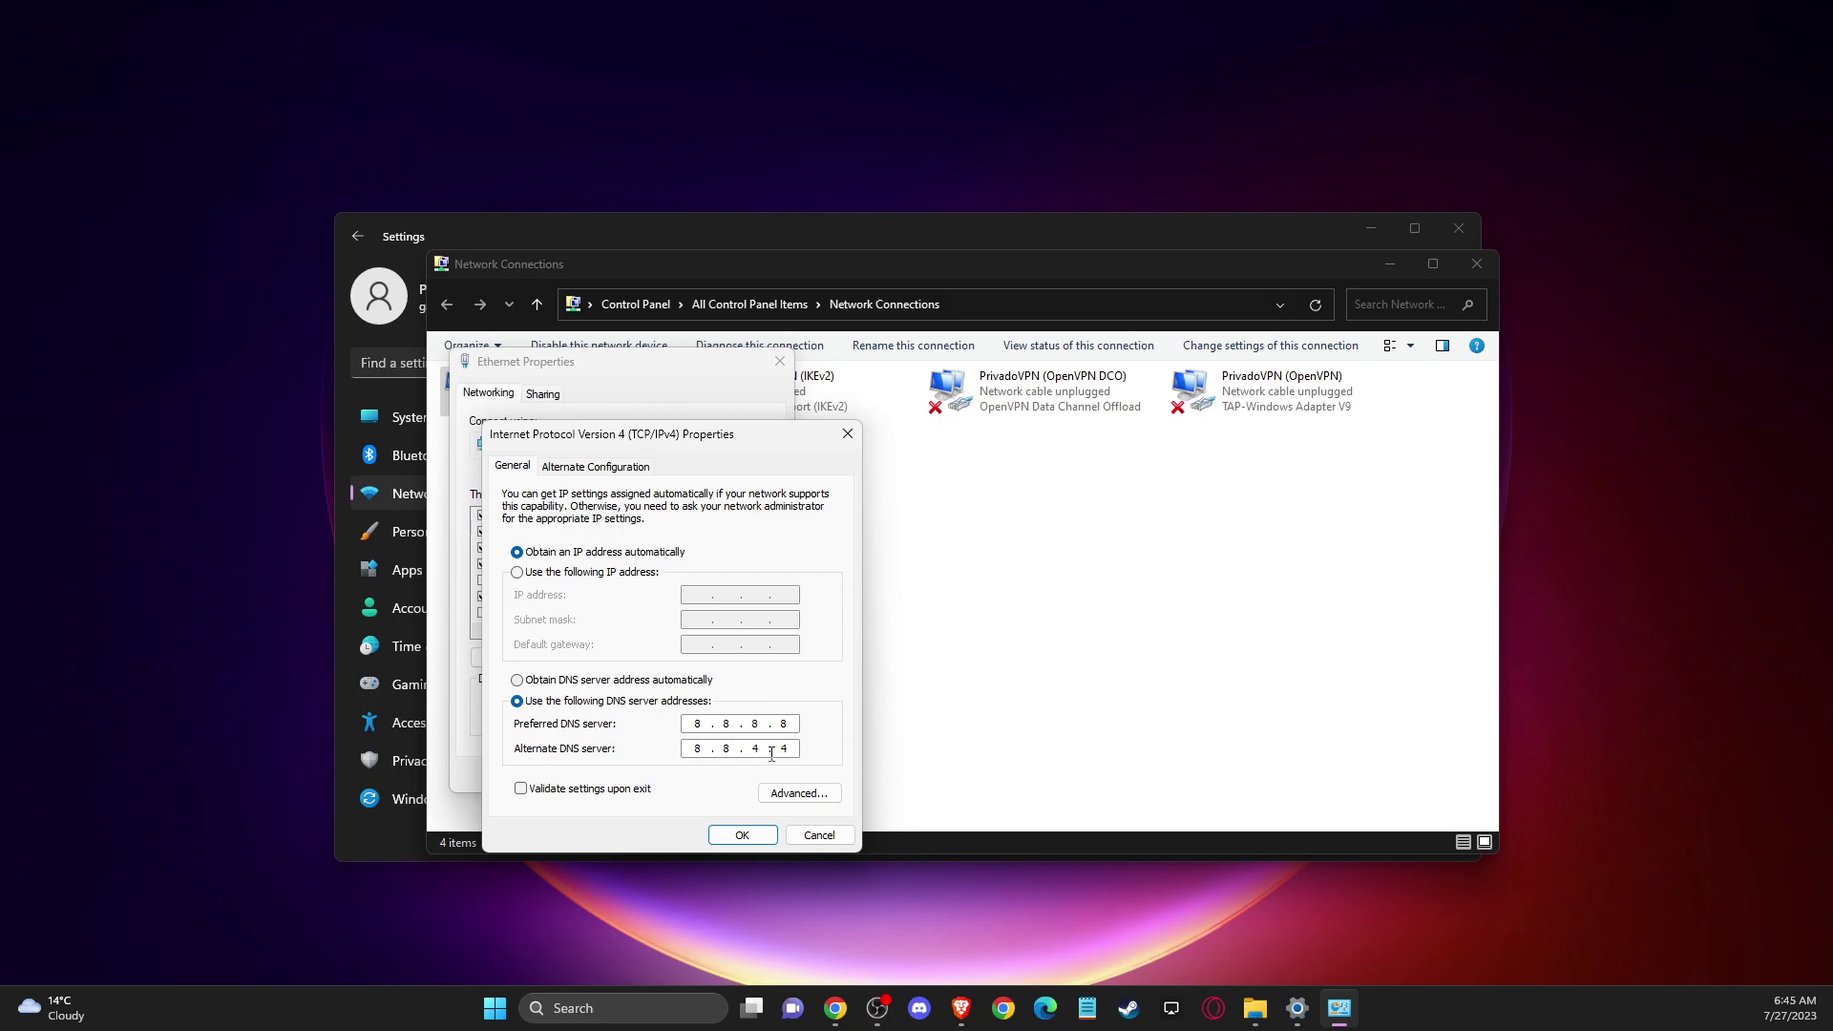
{"action": "left_click", "coordinate": [742, 836]}
Save the Ethernet properties and close Network Connections and Settings.
{"action": "left_click", "coordinate": [675, 775]}
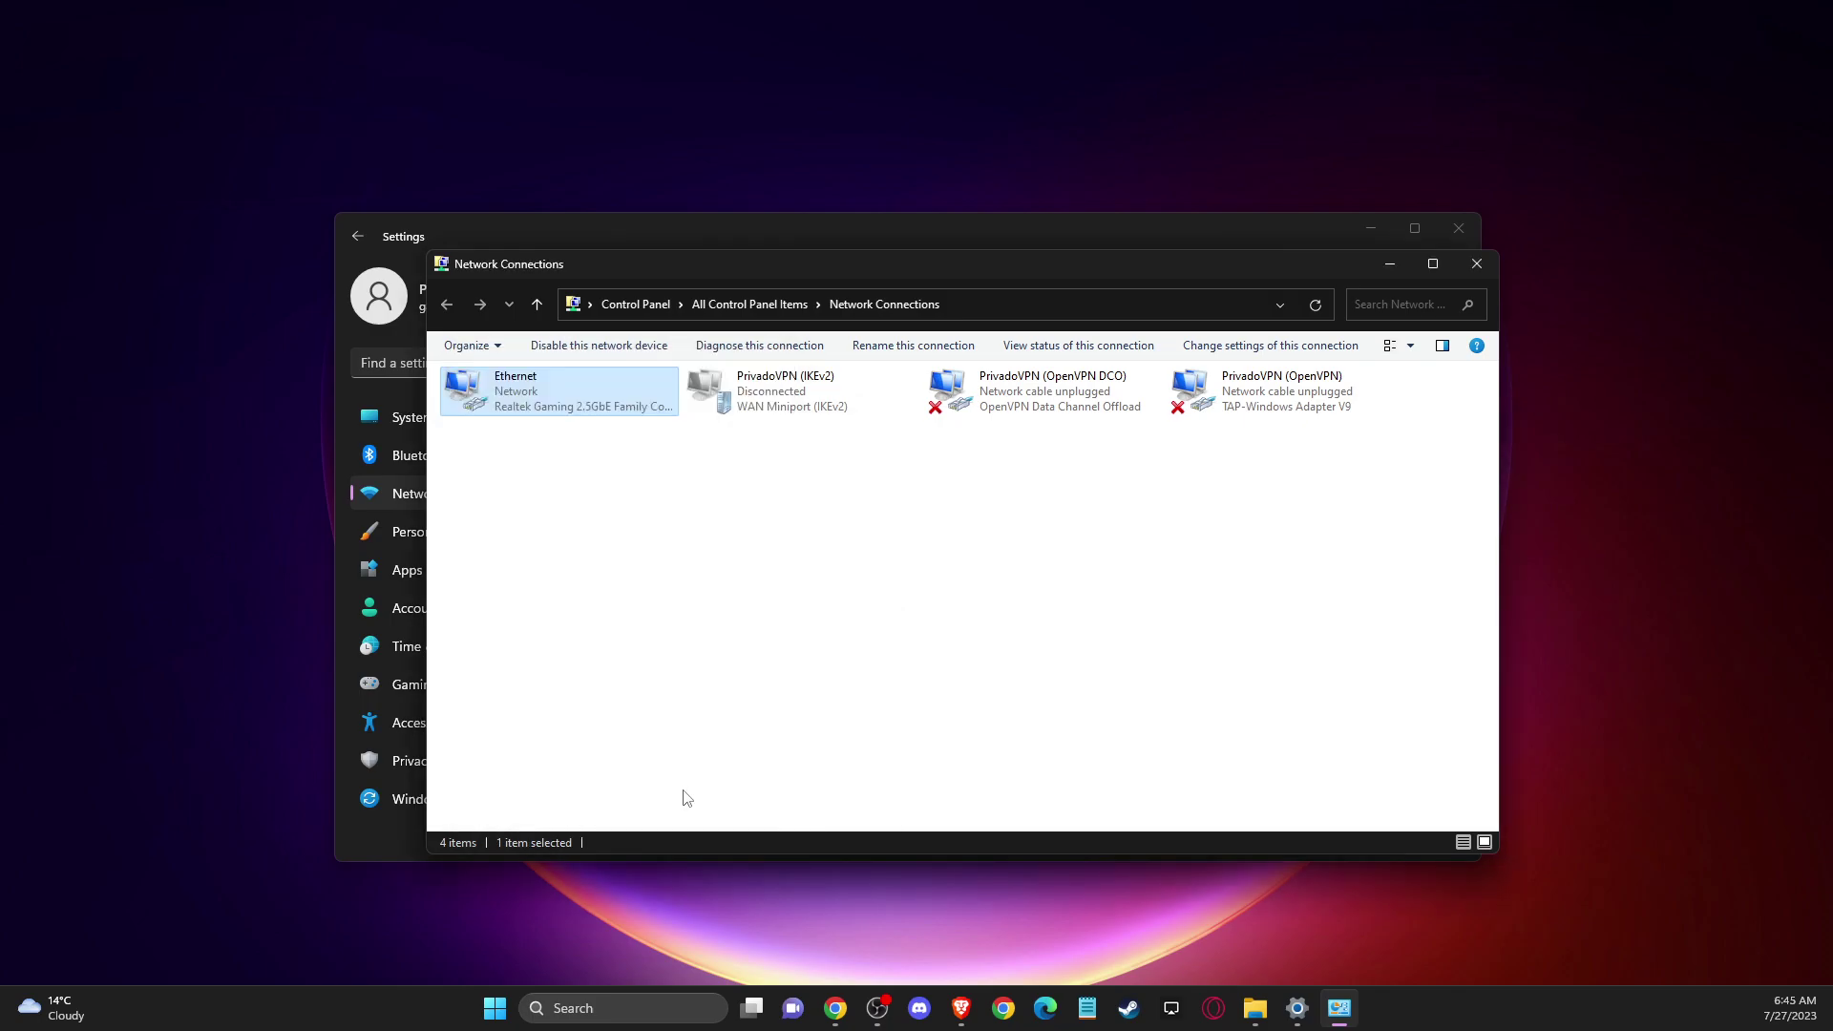
{"action": "left_click", "coordinate": [1477, 263]}
{"action": "left_click", "coordinate": [1458, 227]}
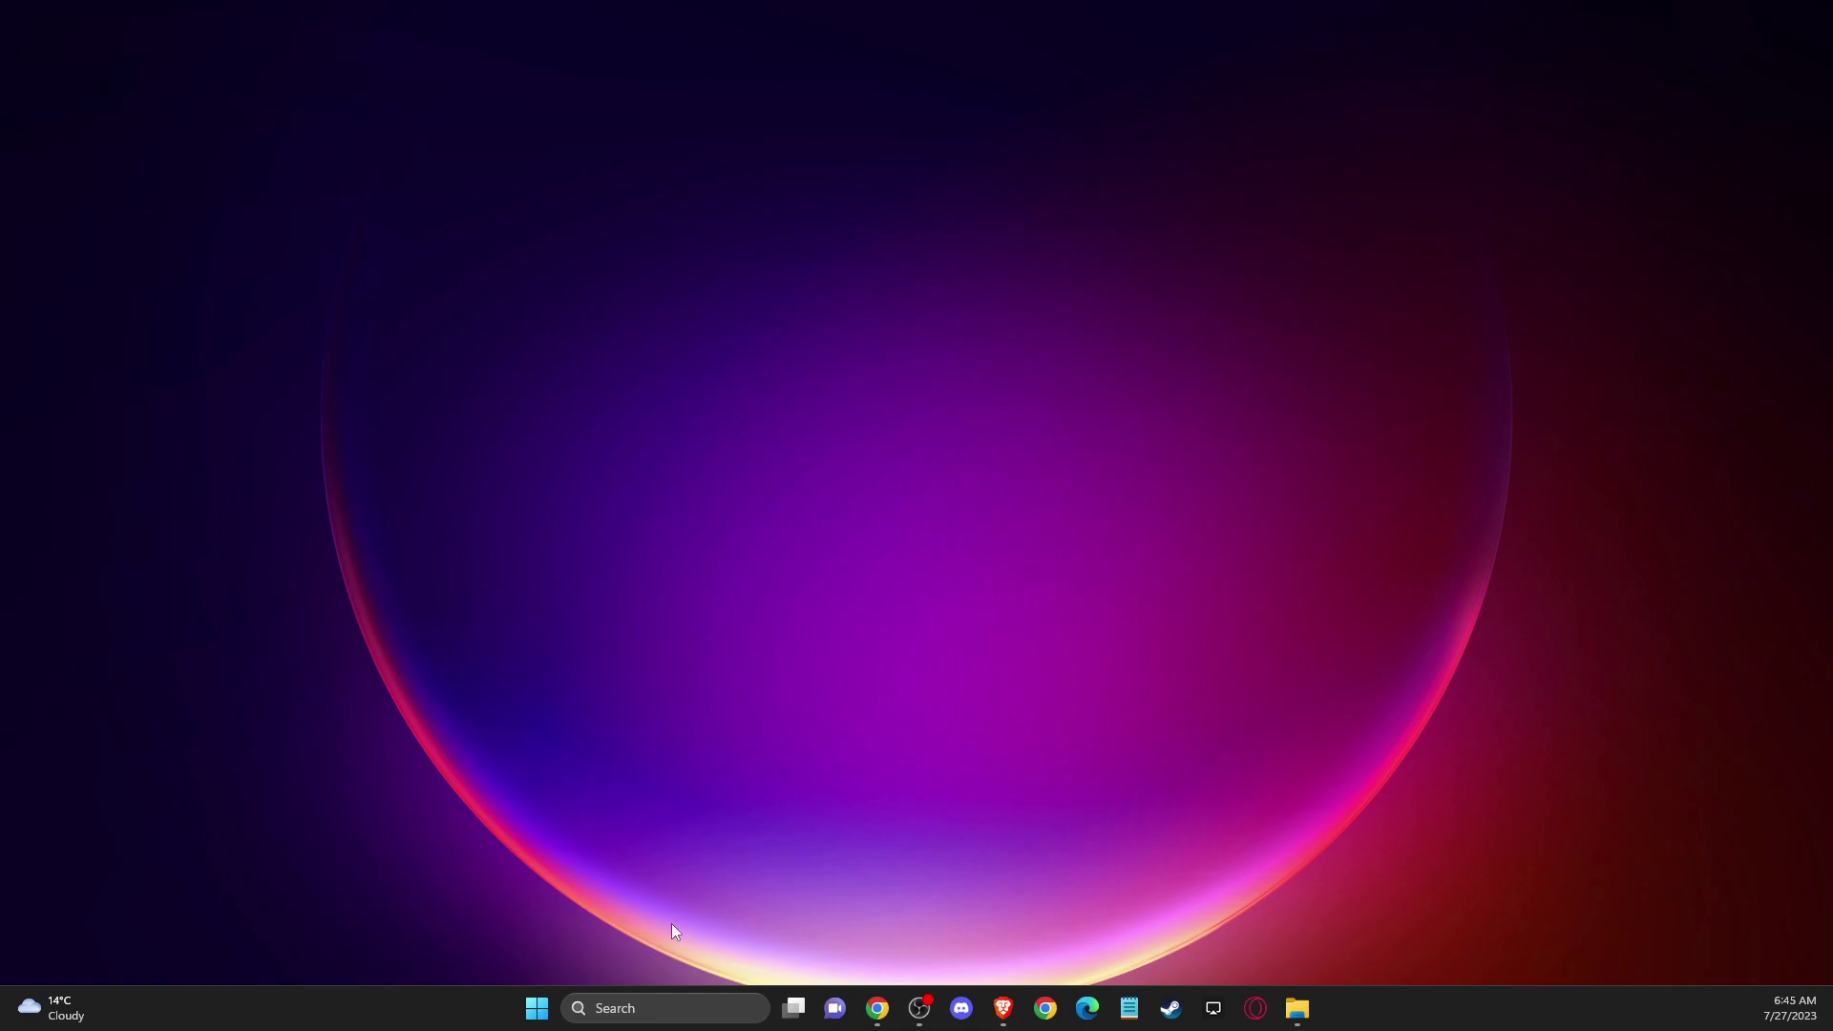
Open Windows Defender Firewall from a 'window' search.
{"action": "left_click", "coordinate": [638, 1008]}
{"action": "type", "text": "windows"}
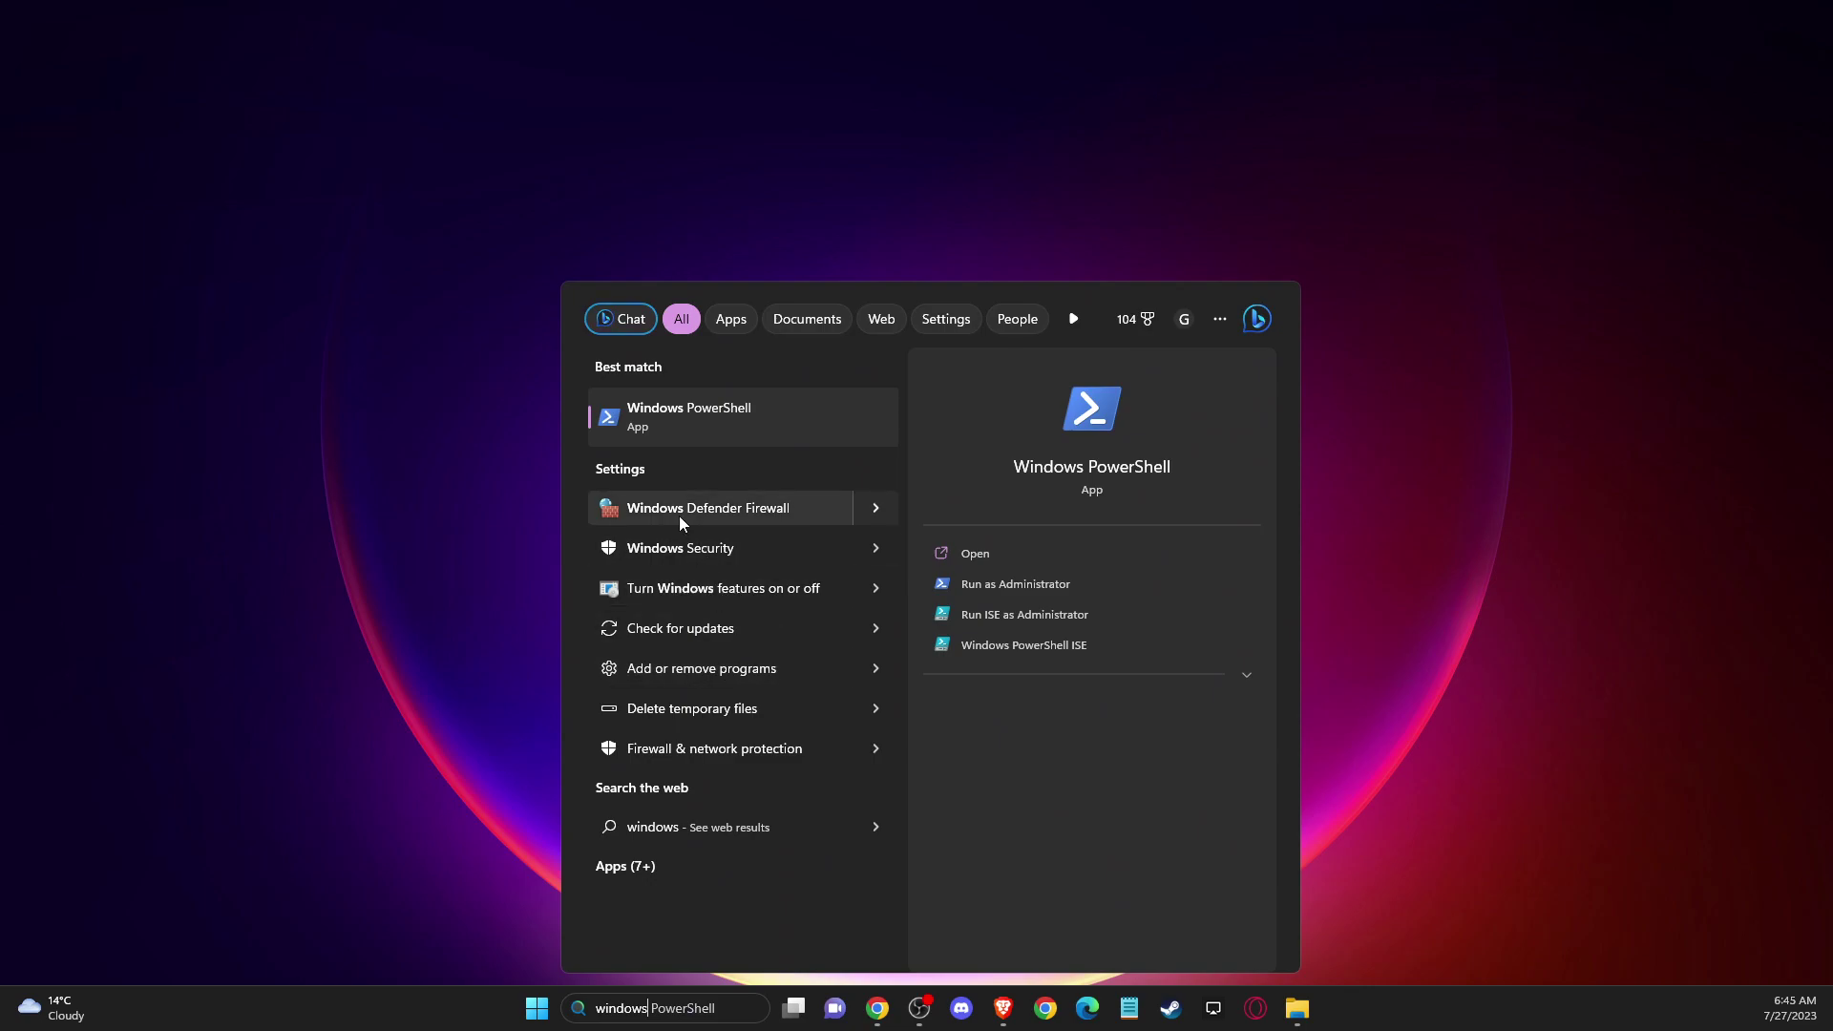
{"action": "left_click", "coordinate": [679, 511]}
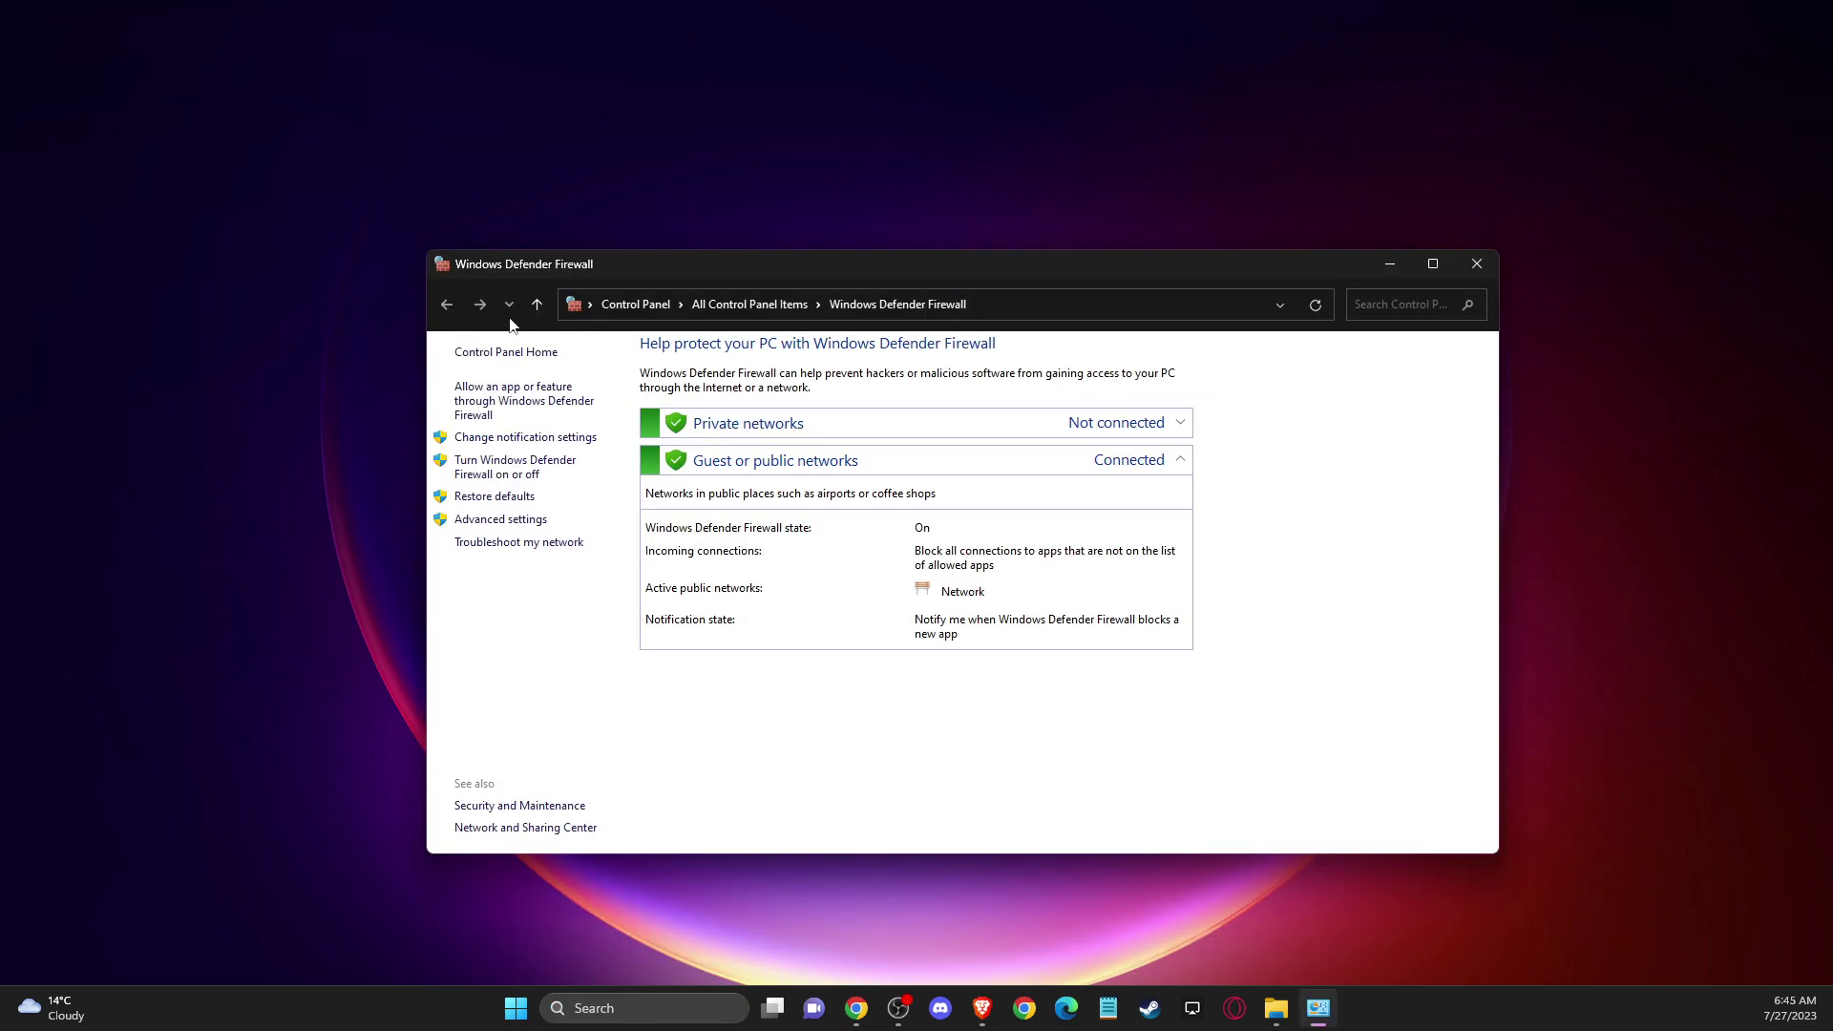
Unlock the allowed apps list and tick Private for both rainbowsix.exe entries.
{"action": "left_click", "coordinate": [508, 405]}
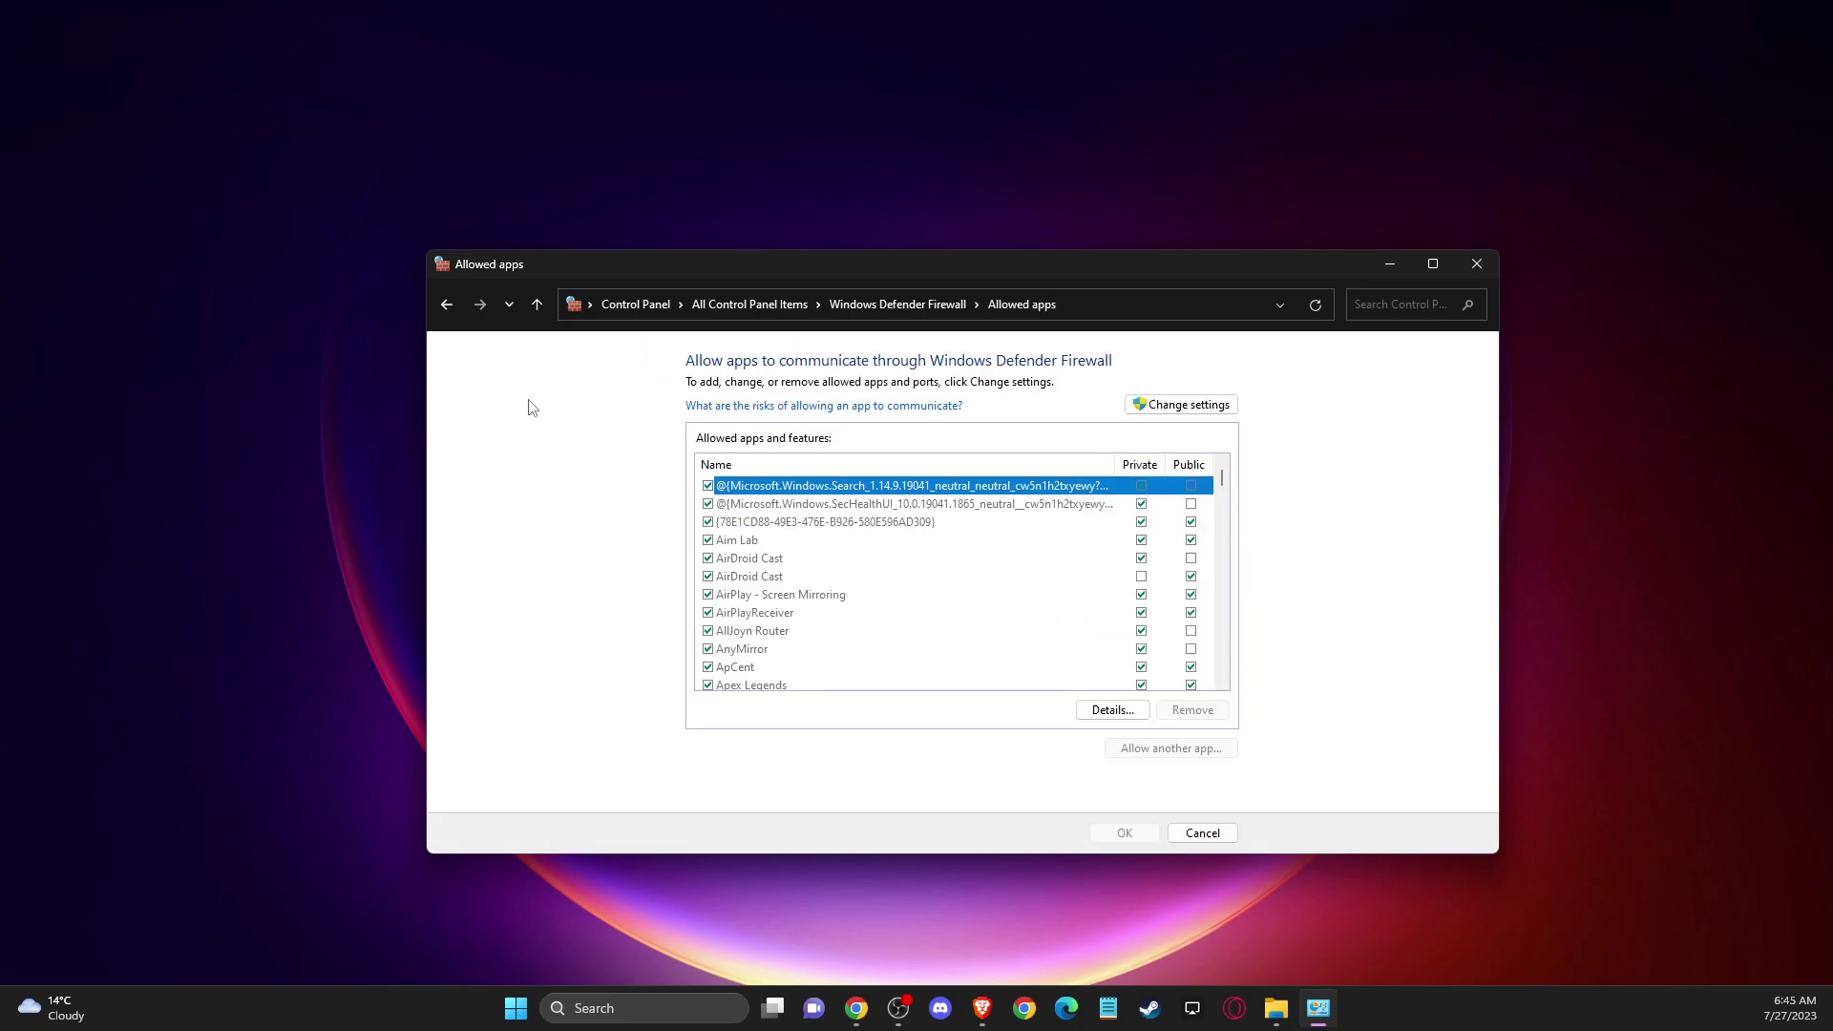
{"action": "left_click", "coordinate": [1185, 405]}
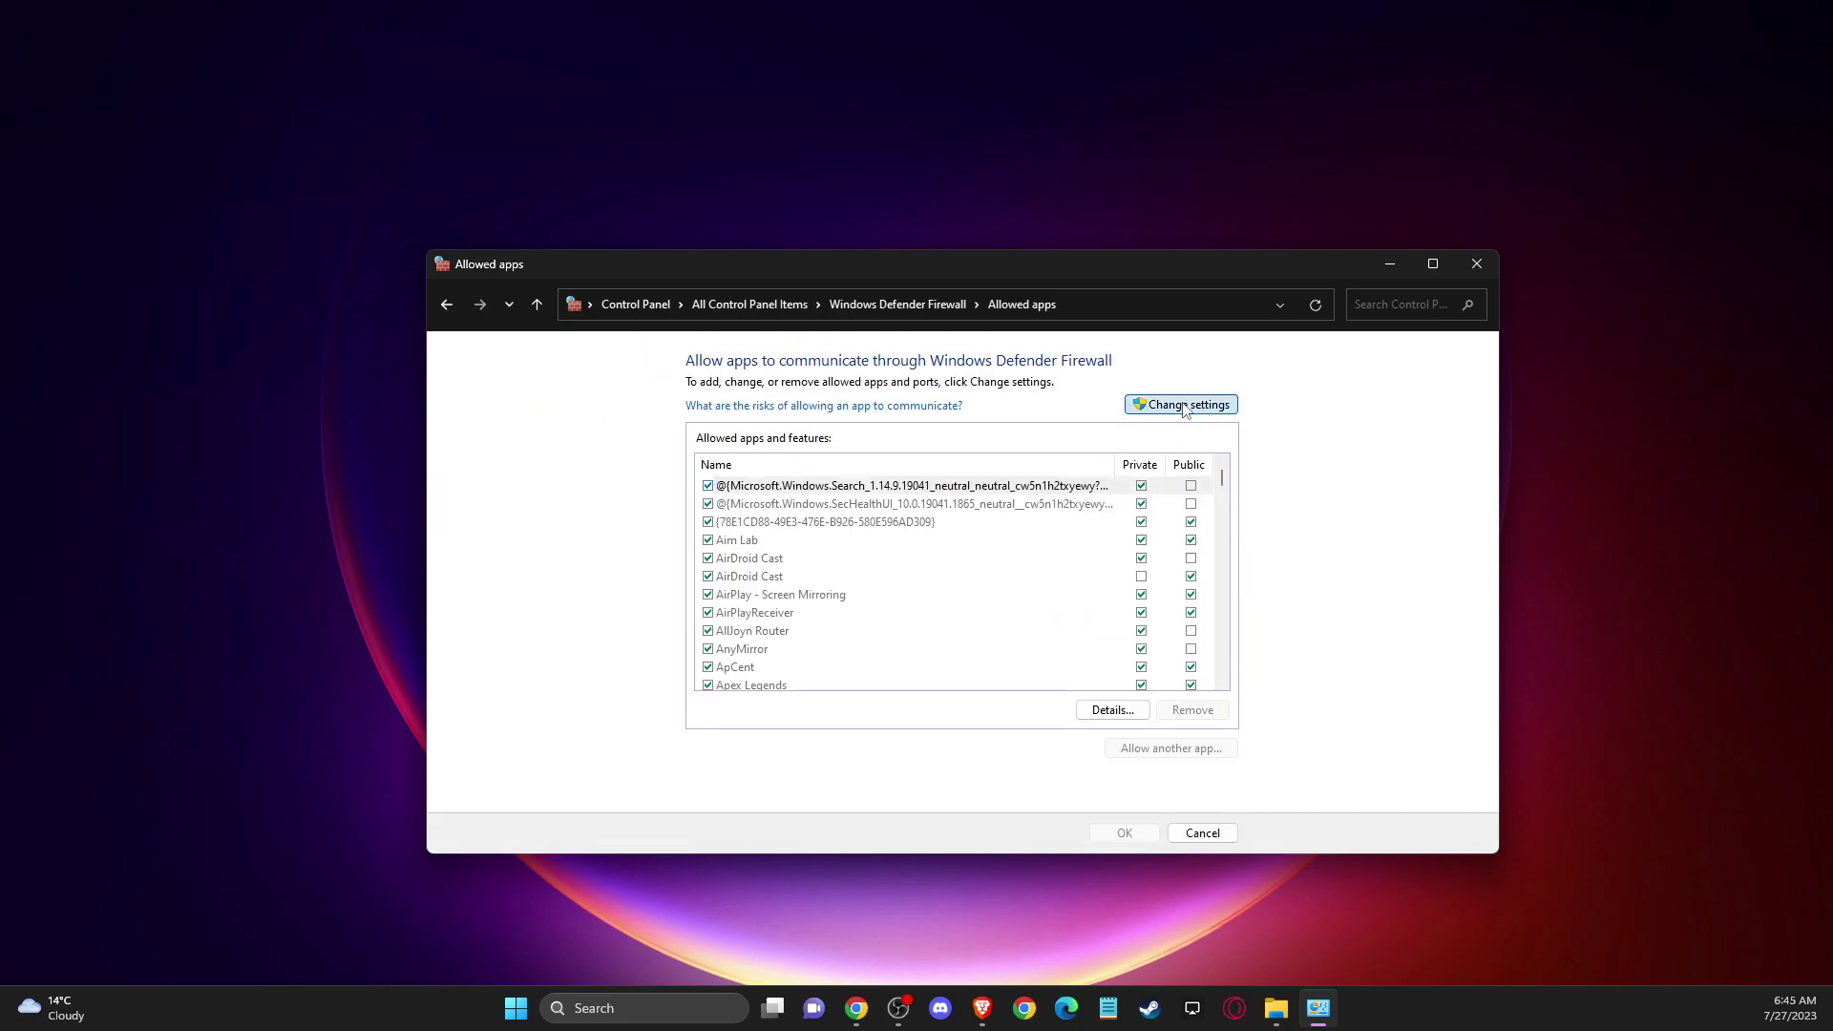
{"action": "left_click", "coordinate": [851, 525]}
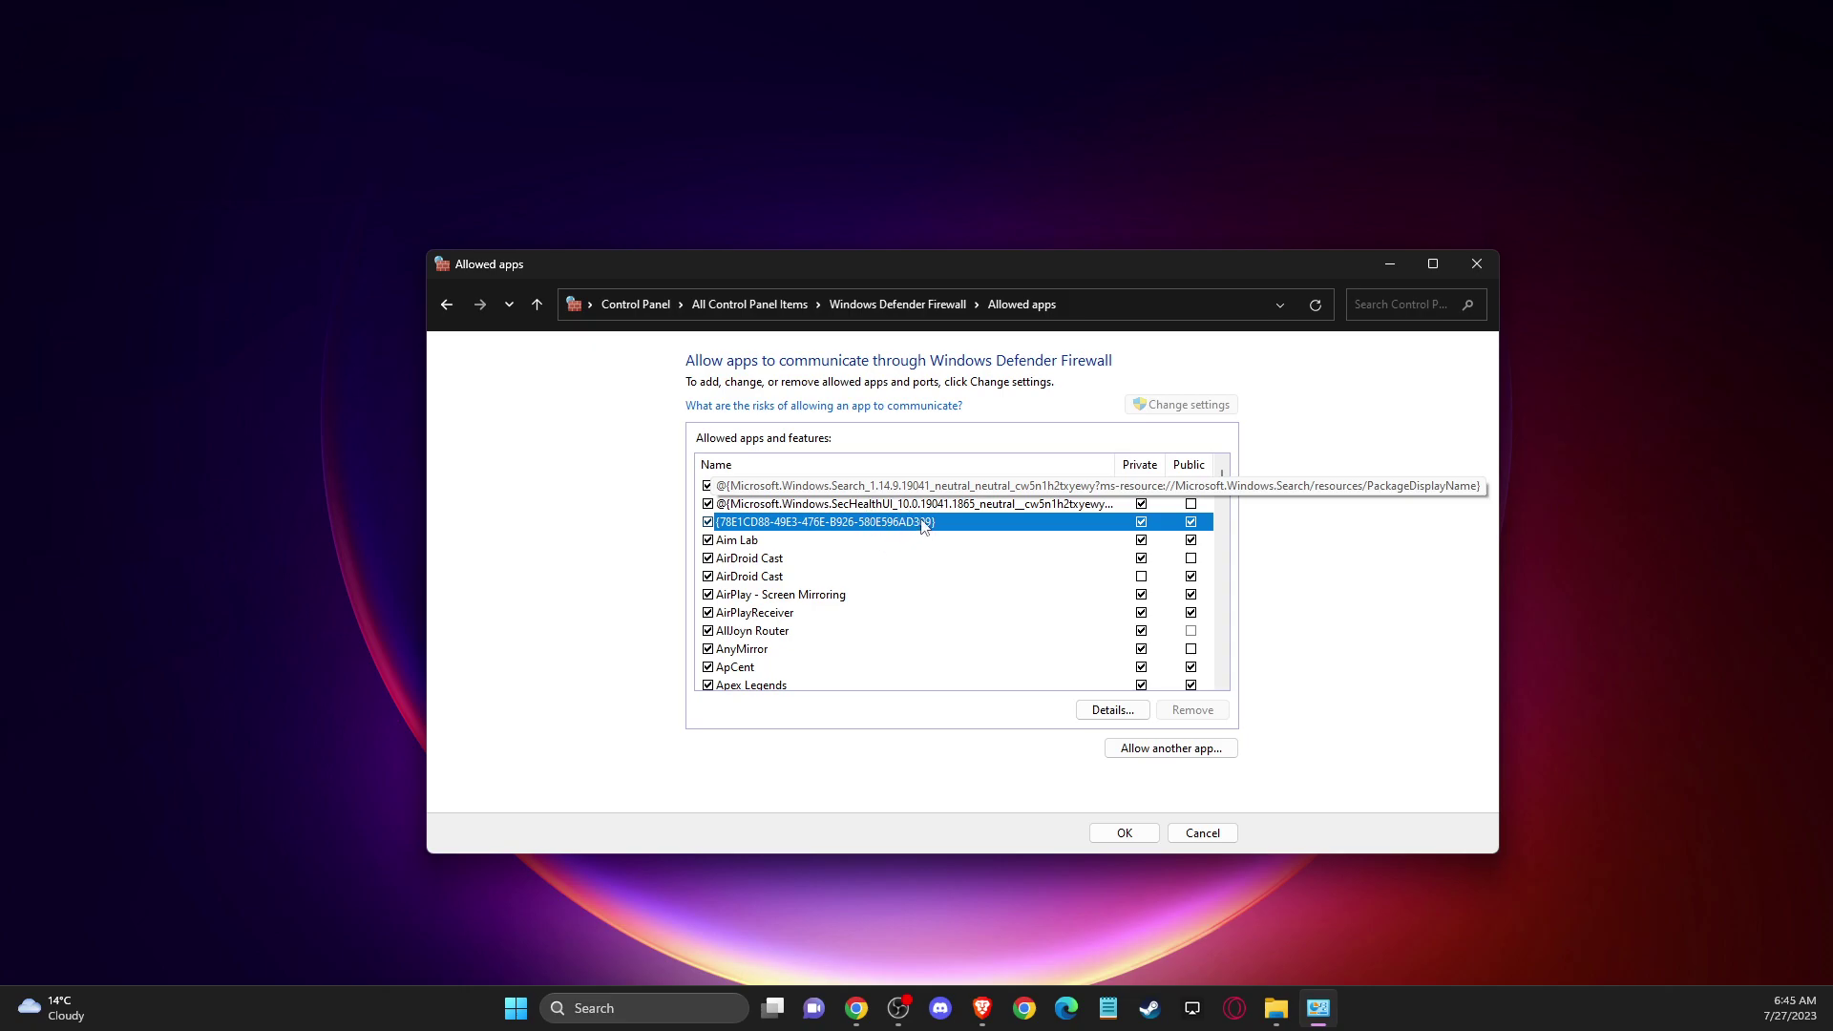
{"action": "key", "text": "r"}
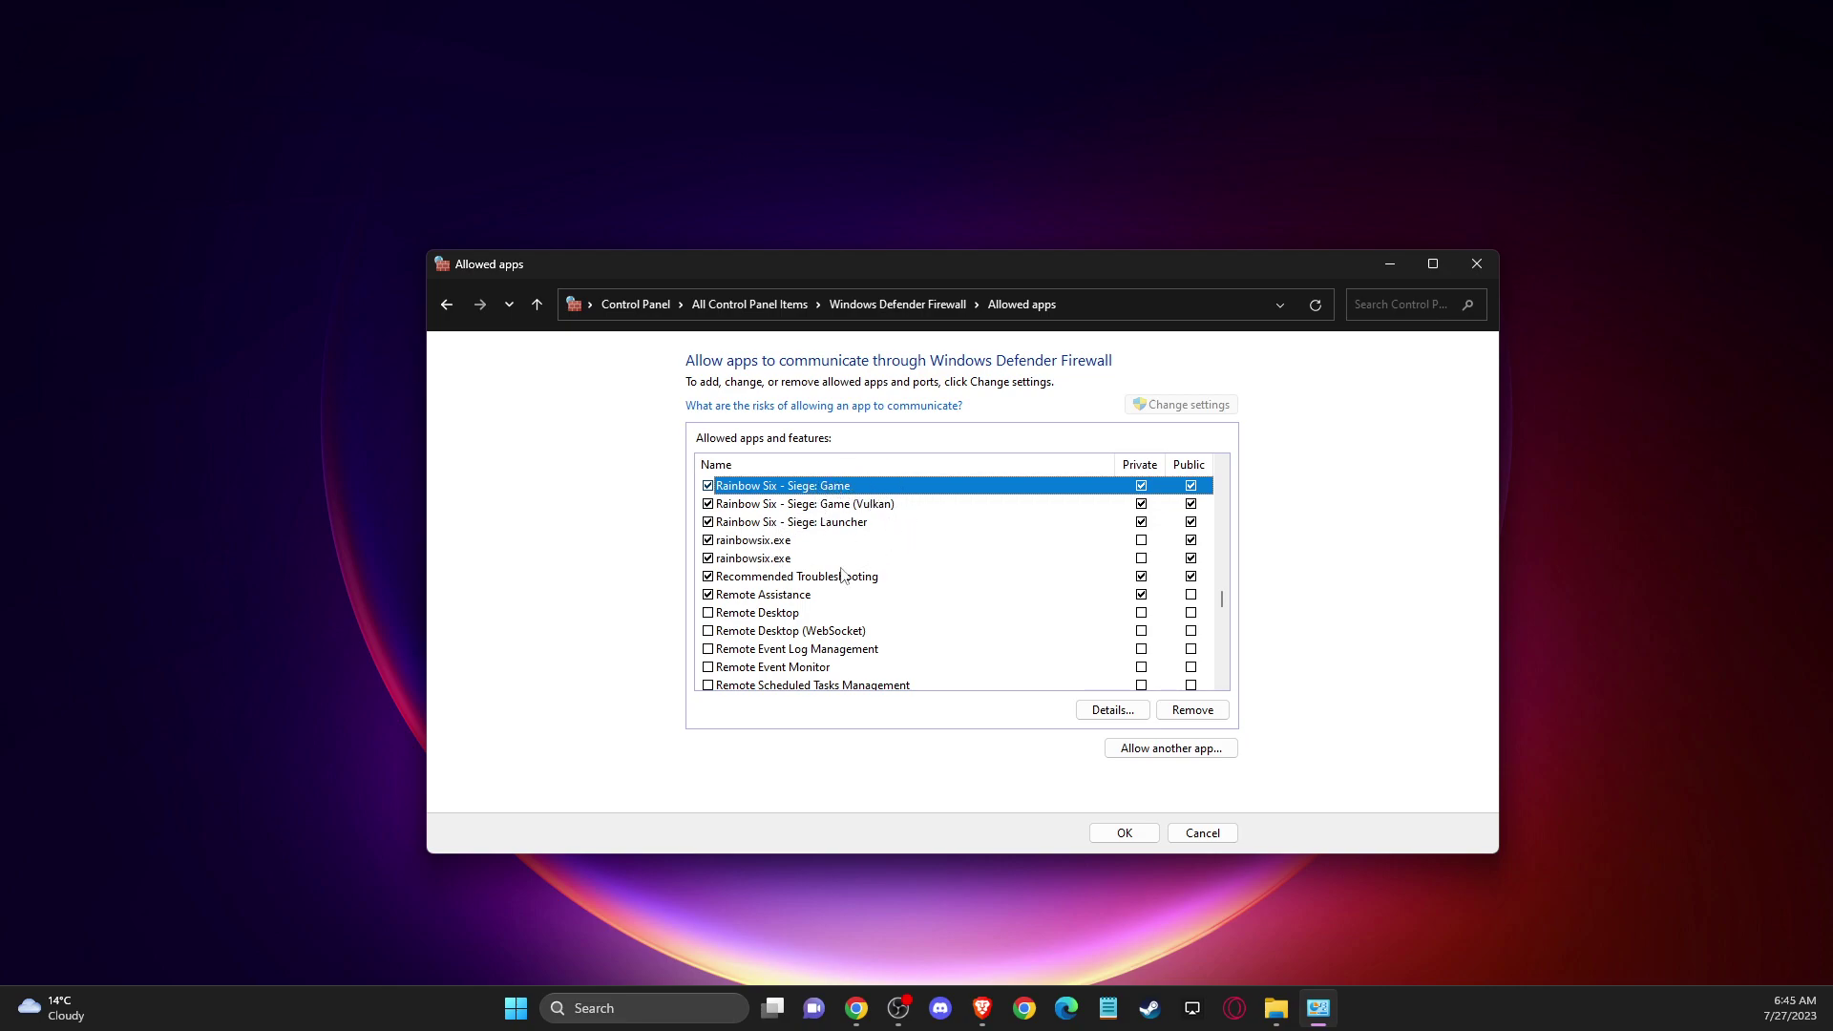
{"action": "left_click", "coordinate": [1141, 539]}
{"action": "left_click", "coordinate": [1141, 557]}
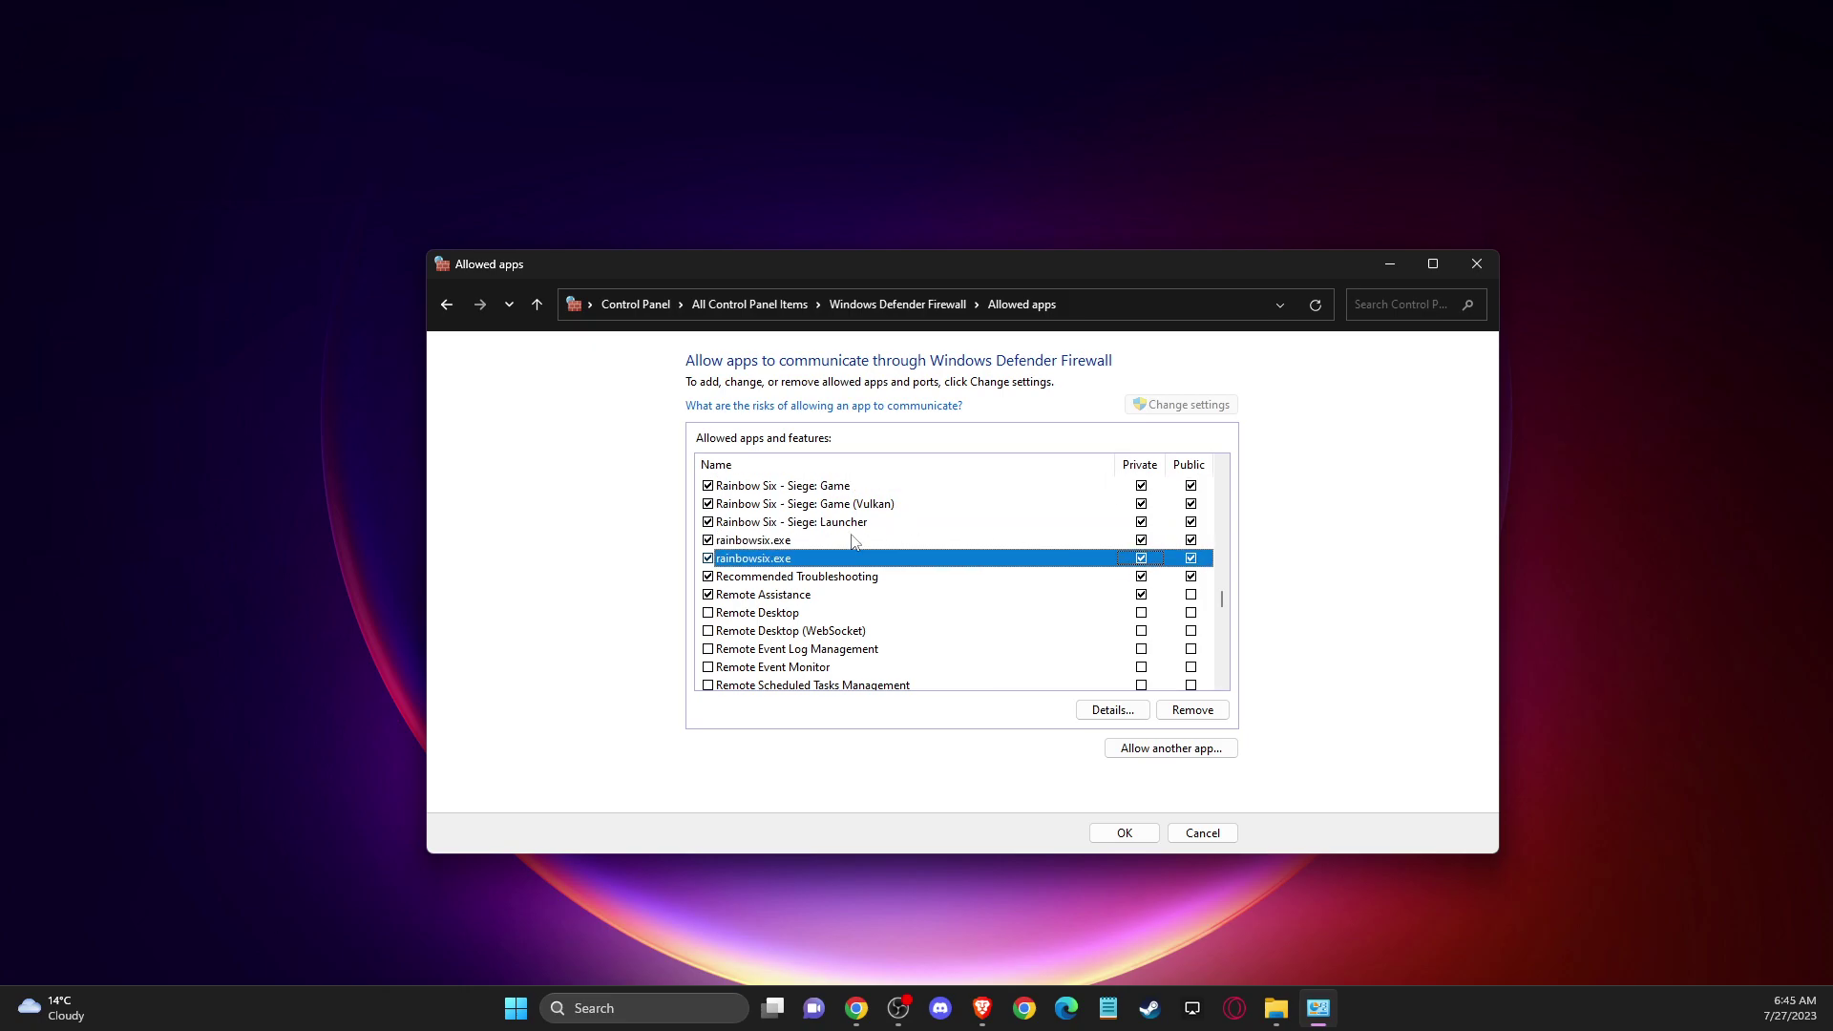
{"action": "scroll", "coordinate": [812, 549], "scroll_direction": "up", "scroll_amount": 2}
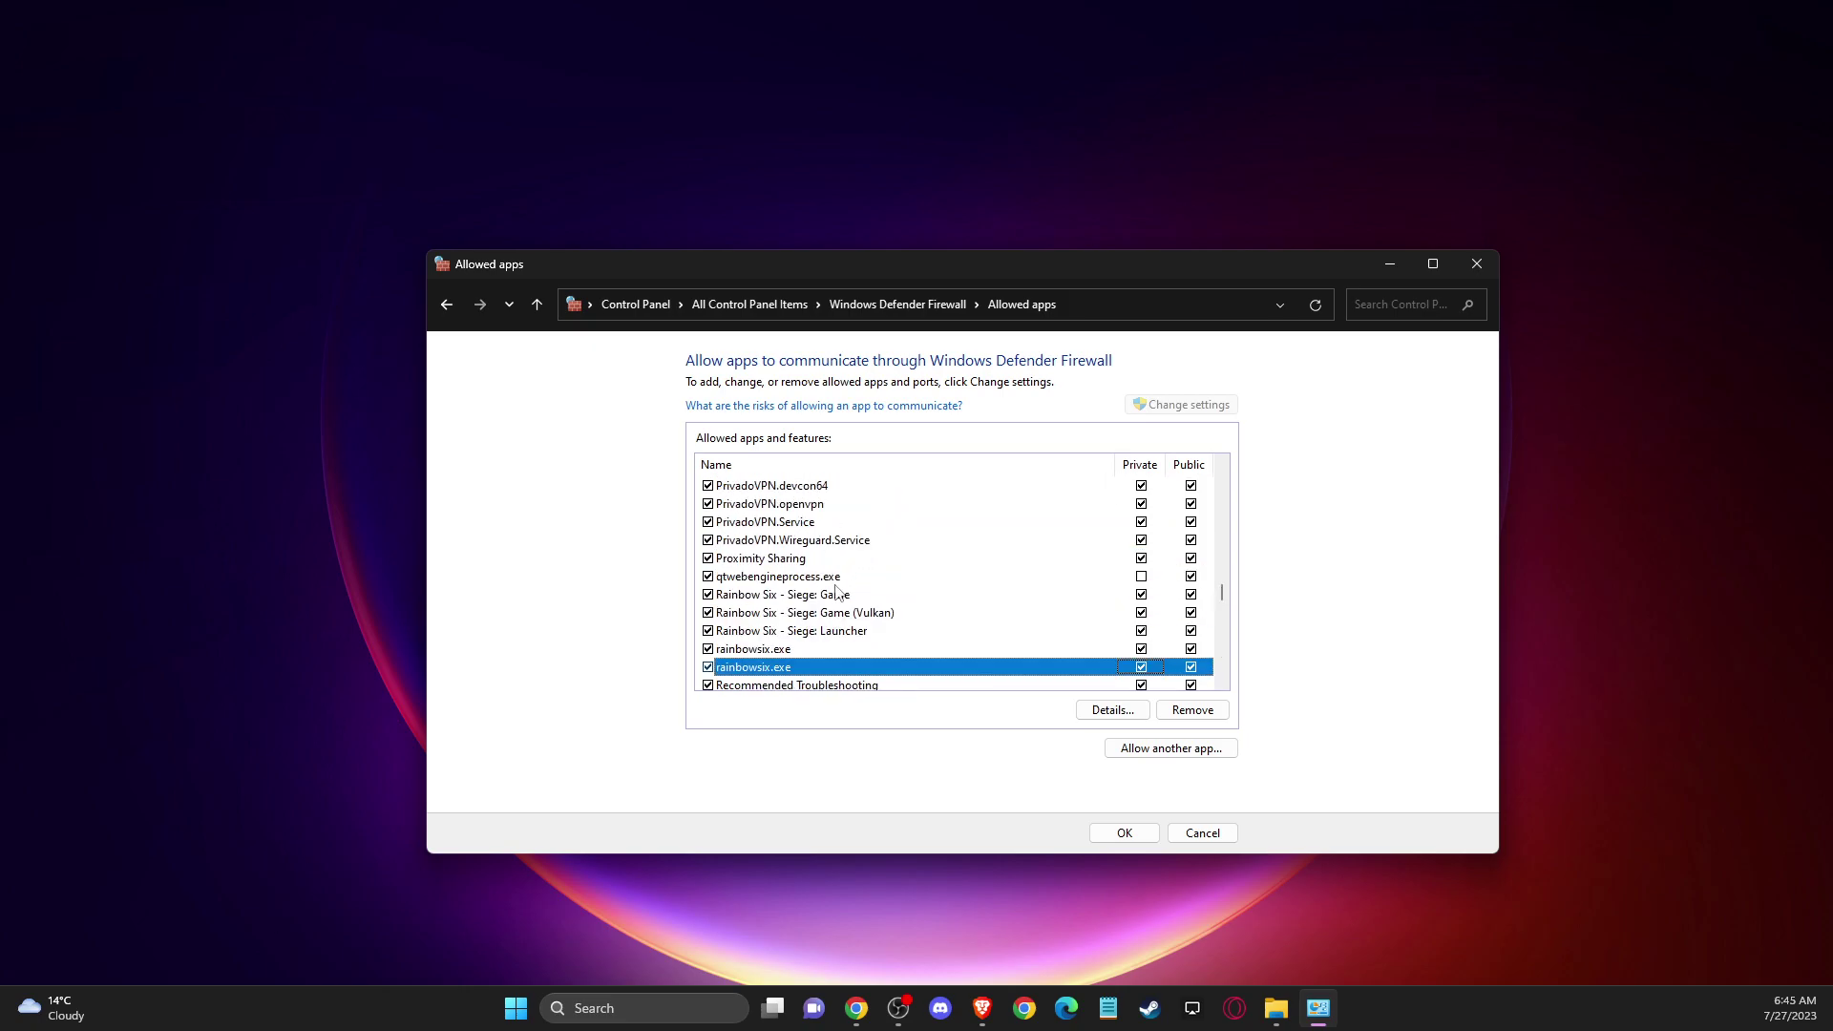
{"action": "scroll", "coordinate": [836, 568], "scroll_direction": "down", "scroll_amount": 1}
{"action": "scroll", "coordinate": [878, 579], "scroll_direction": "down", "scroll_amount": 1}
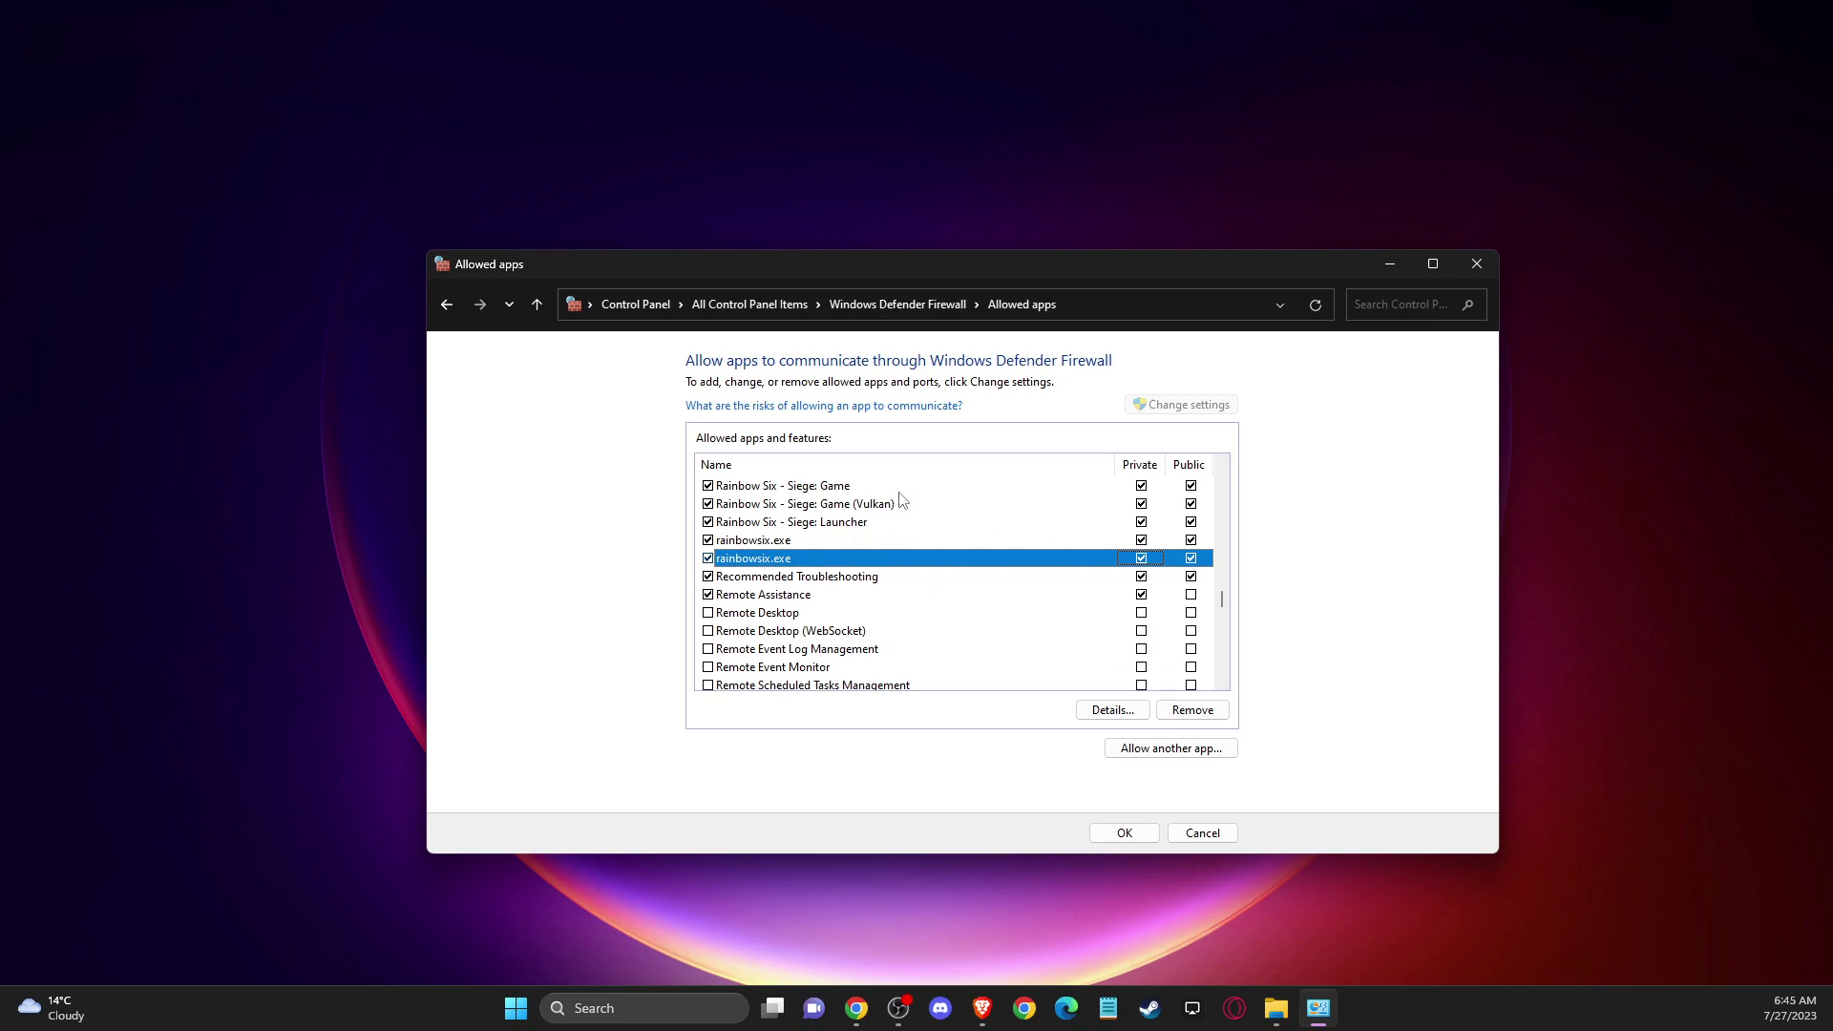
Start adding another app and browse into C:\Program Files (x86).
{"action": "left_click", "coordinate": [1130, 752]}
{"action": "left_click_drag", "start_coordinate": [1753, 368], "coordinate": [898, 369]}
{"action": "left_click", "coordinate": [1115, 656]}
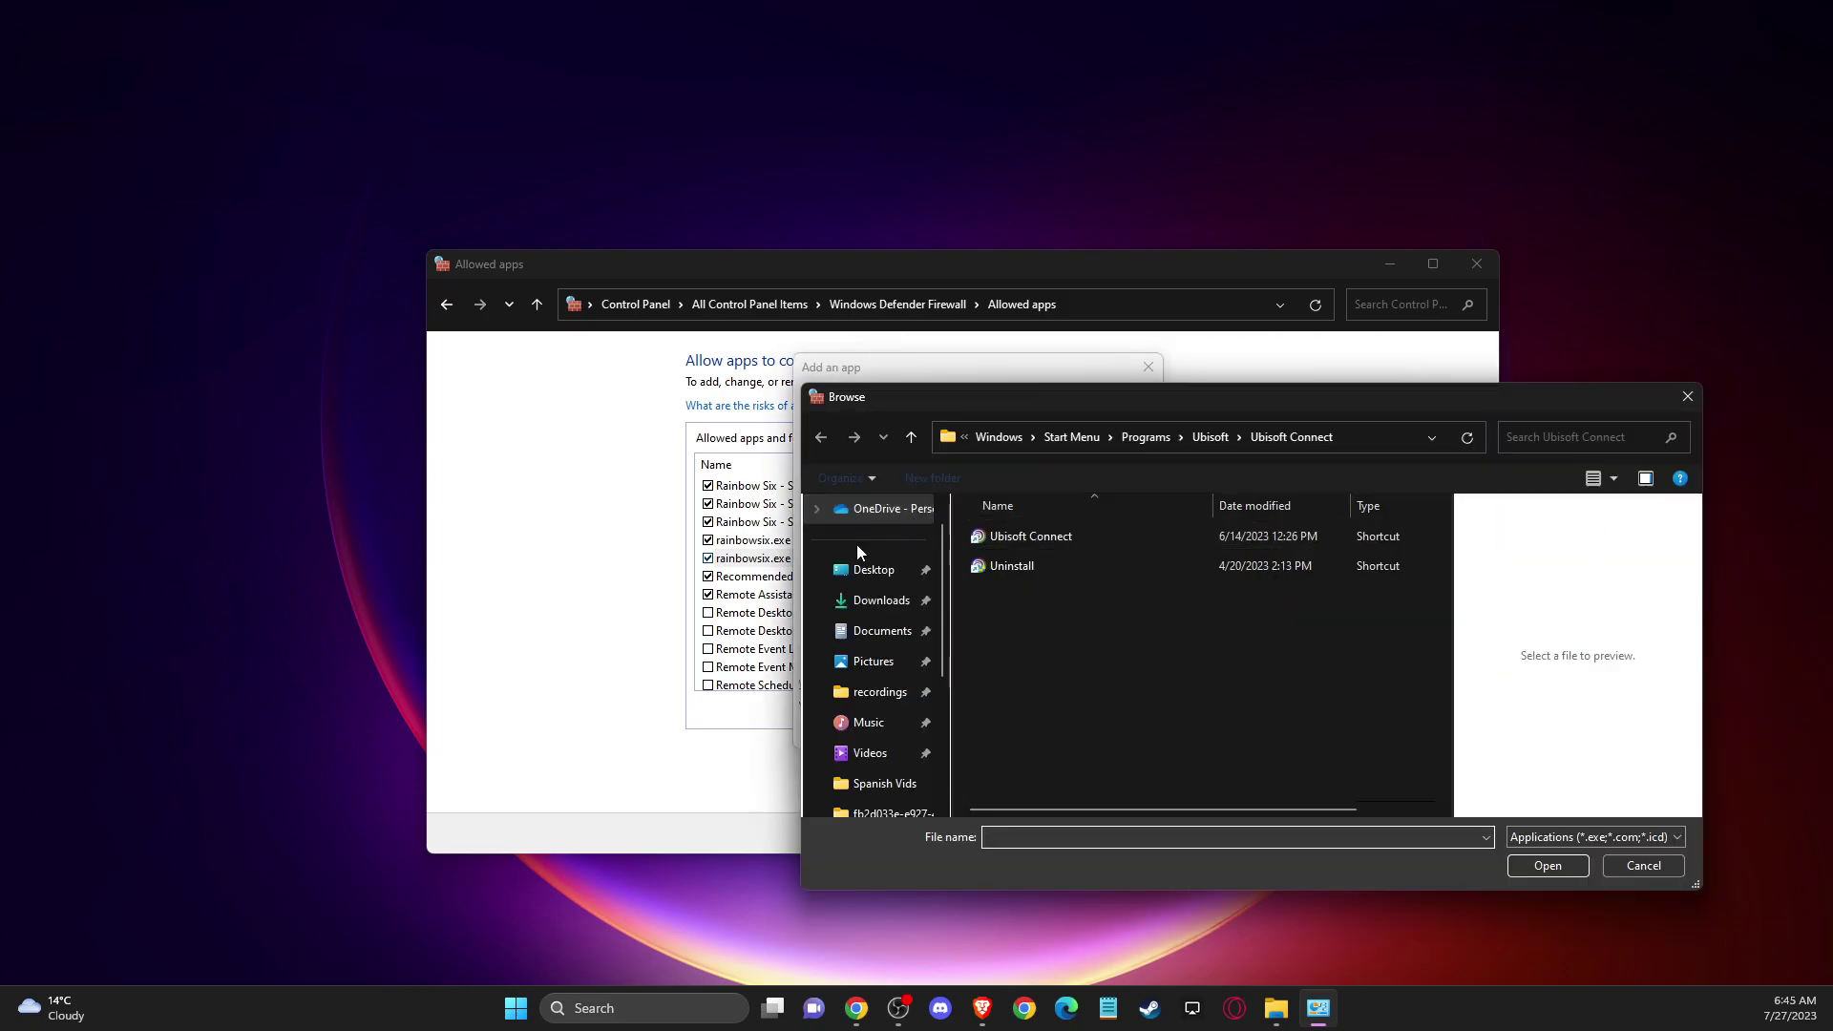
{"action": "scroll", "coordinate": [905, 616], "scroll_direction": "down", "scroll_amount": 3}
{"action": "scroll", "coordinate": [897, 635], "scroll_direction": "down", "scroll_amount": 1}
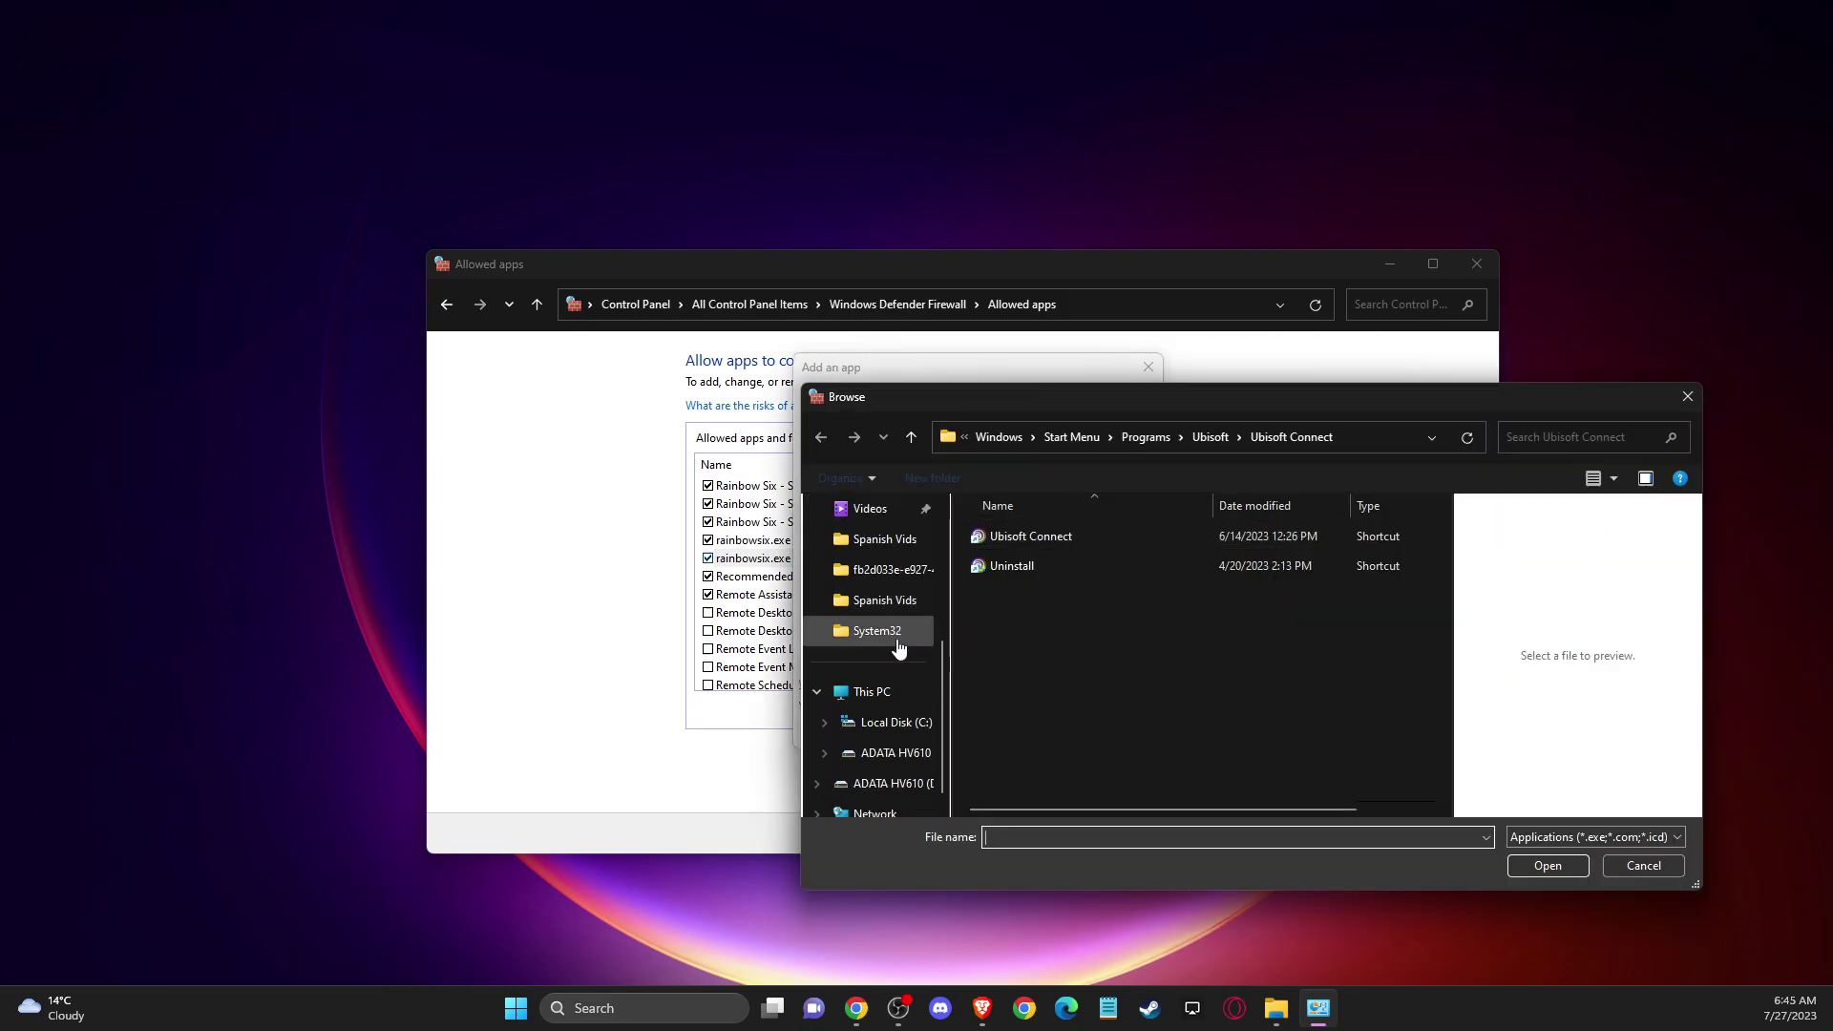
{"action": "left_click", "coordinate": [895, 722]}
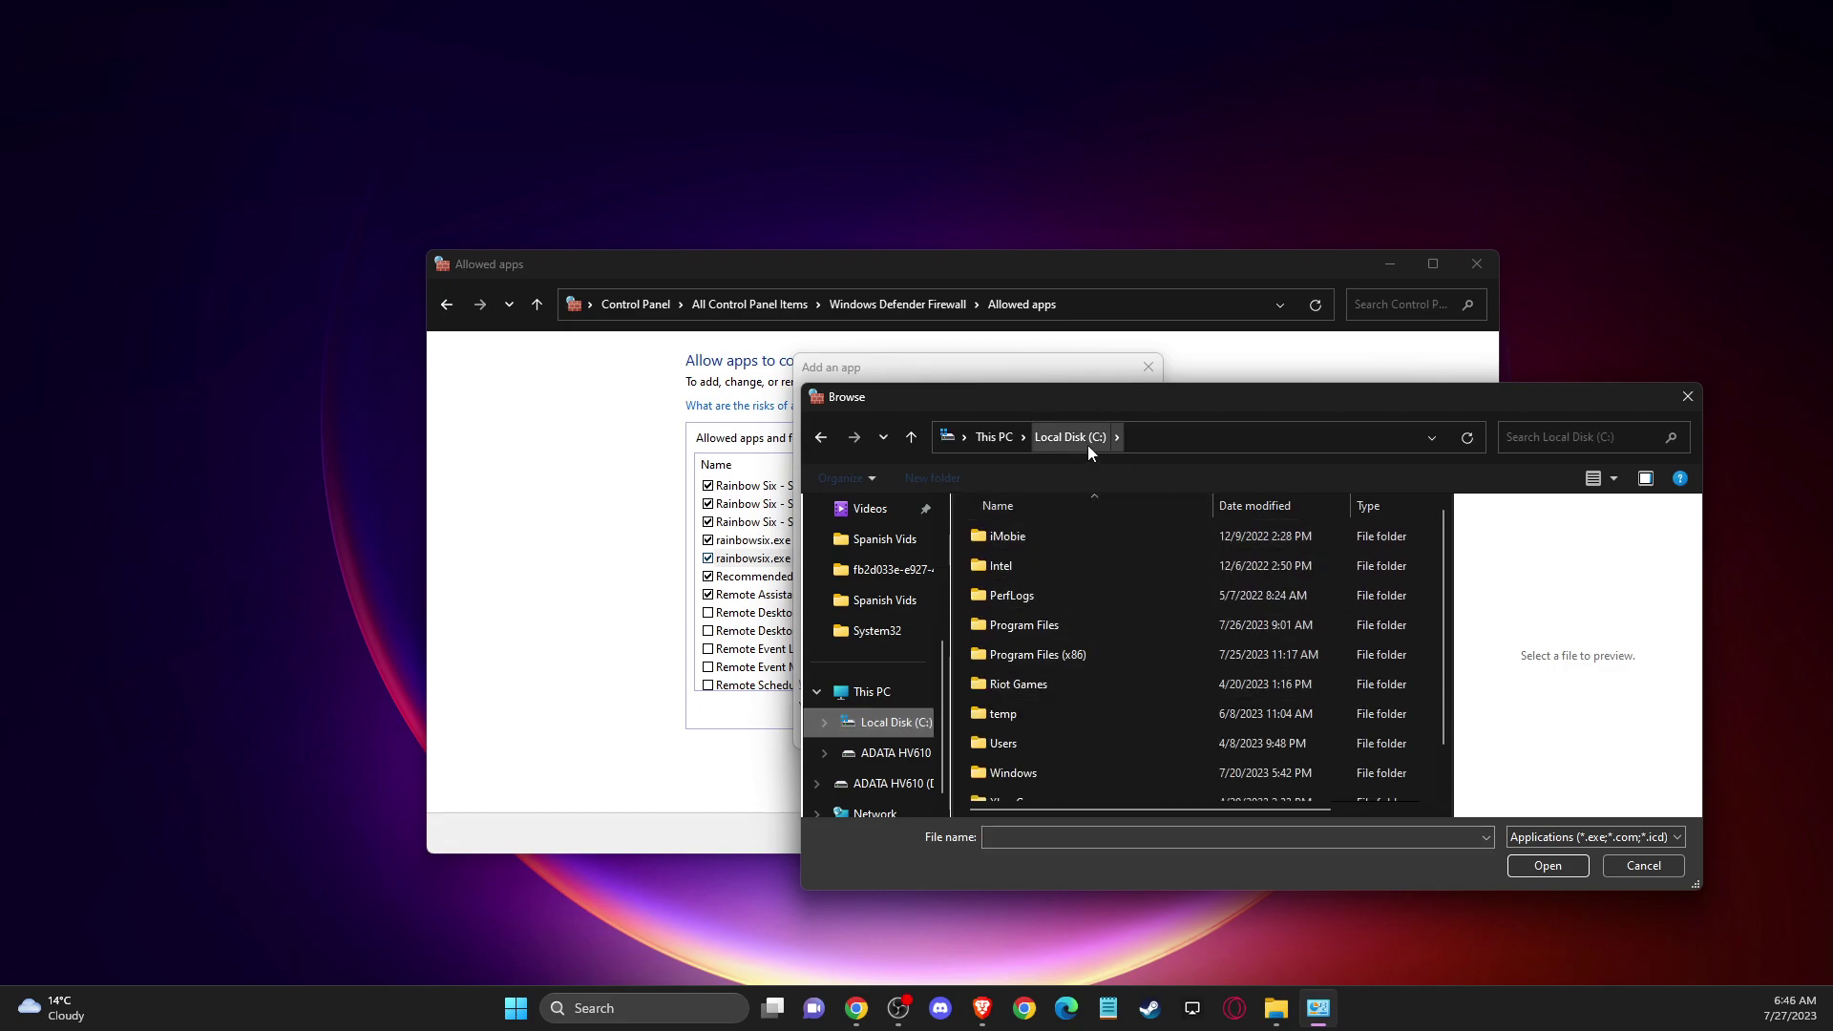
{"action": "double_click", "coordinate": [1046, 655]}
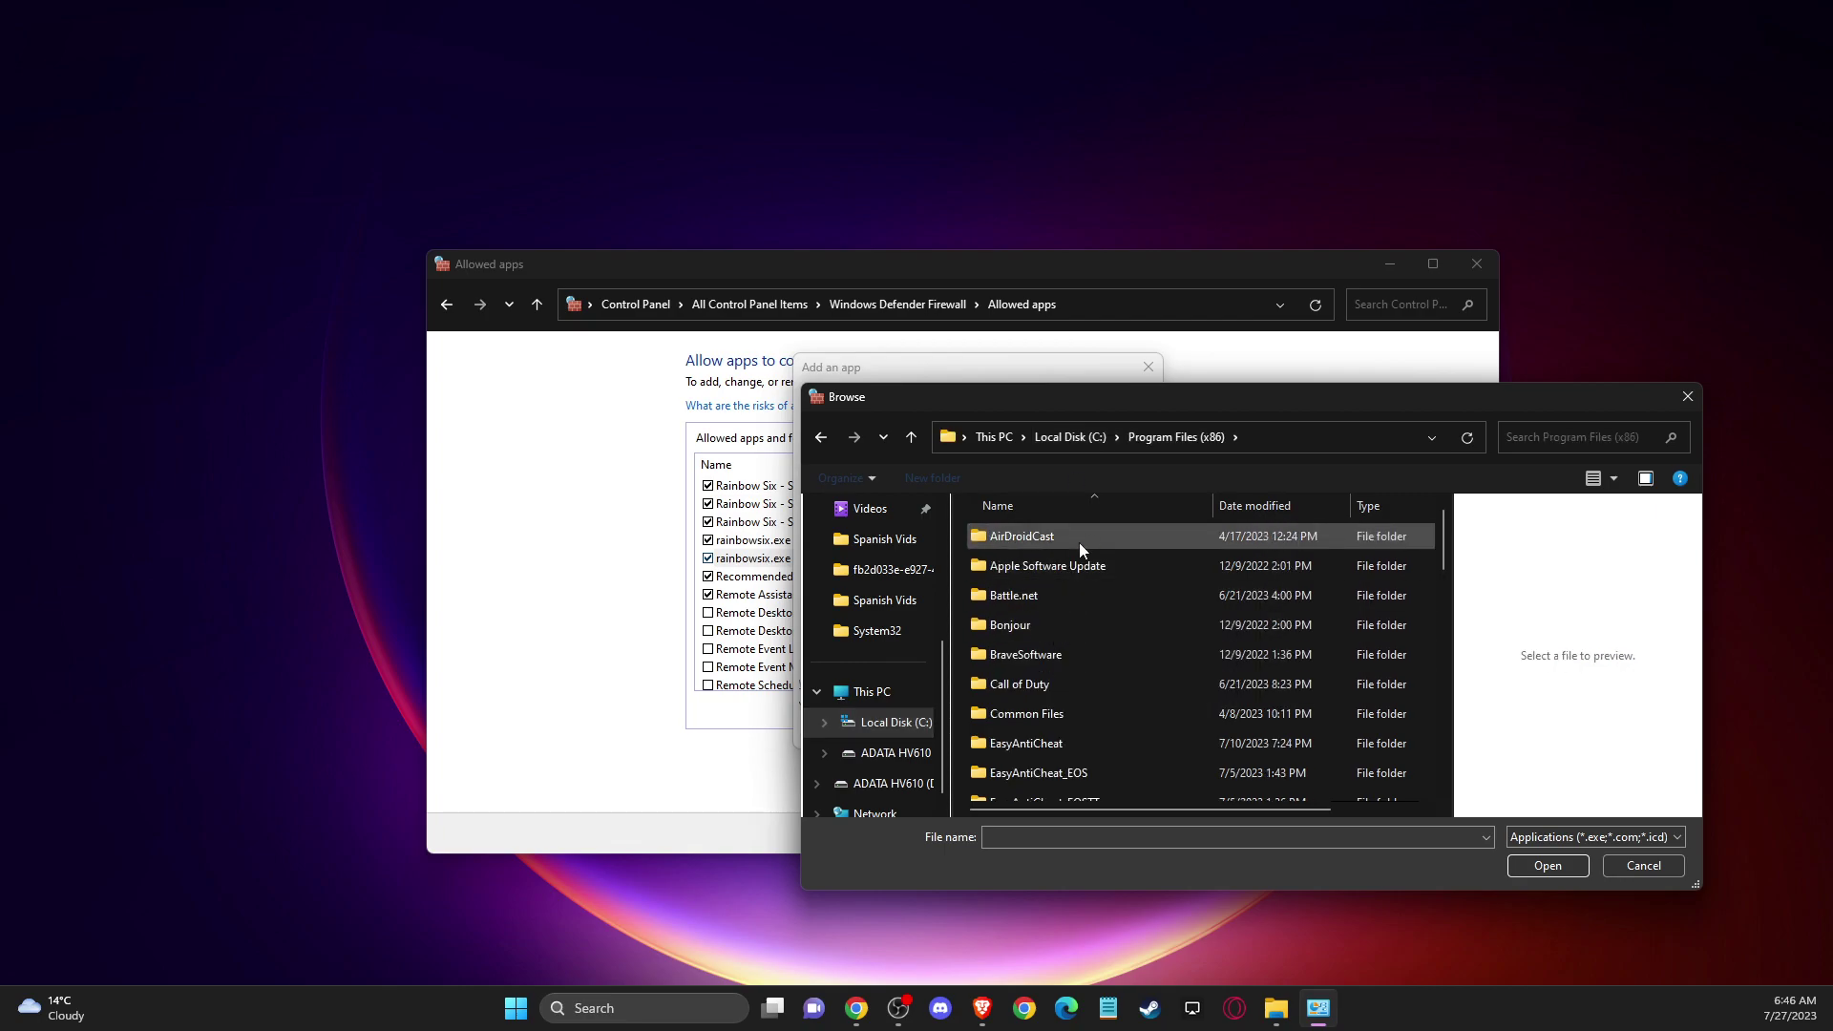
Go through Steam\steamapps\common to Tom Clancy's Rainbow Six Siege and select RainbowSix.
{"action": "left_click", "coordinate": [1062, 565]}
{"action": "scroll", "coordinate": [1062, 565], "scroll_direction": "down", "scroll_amount": 8}
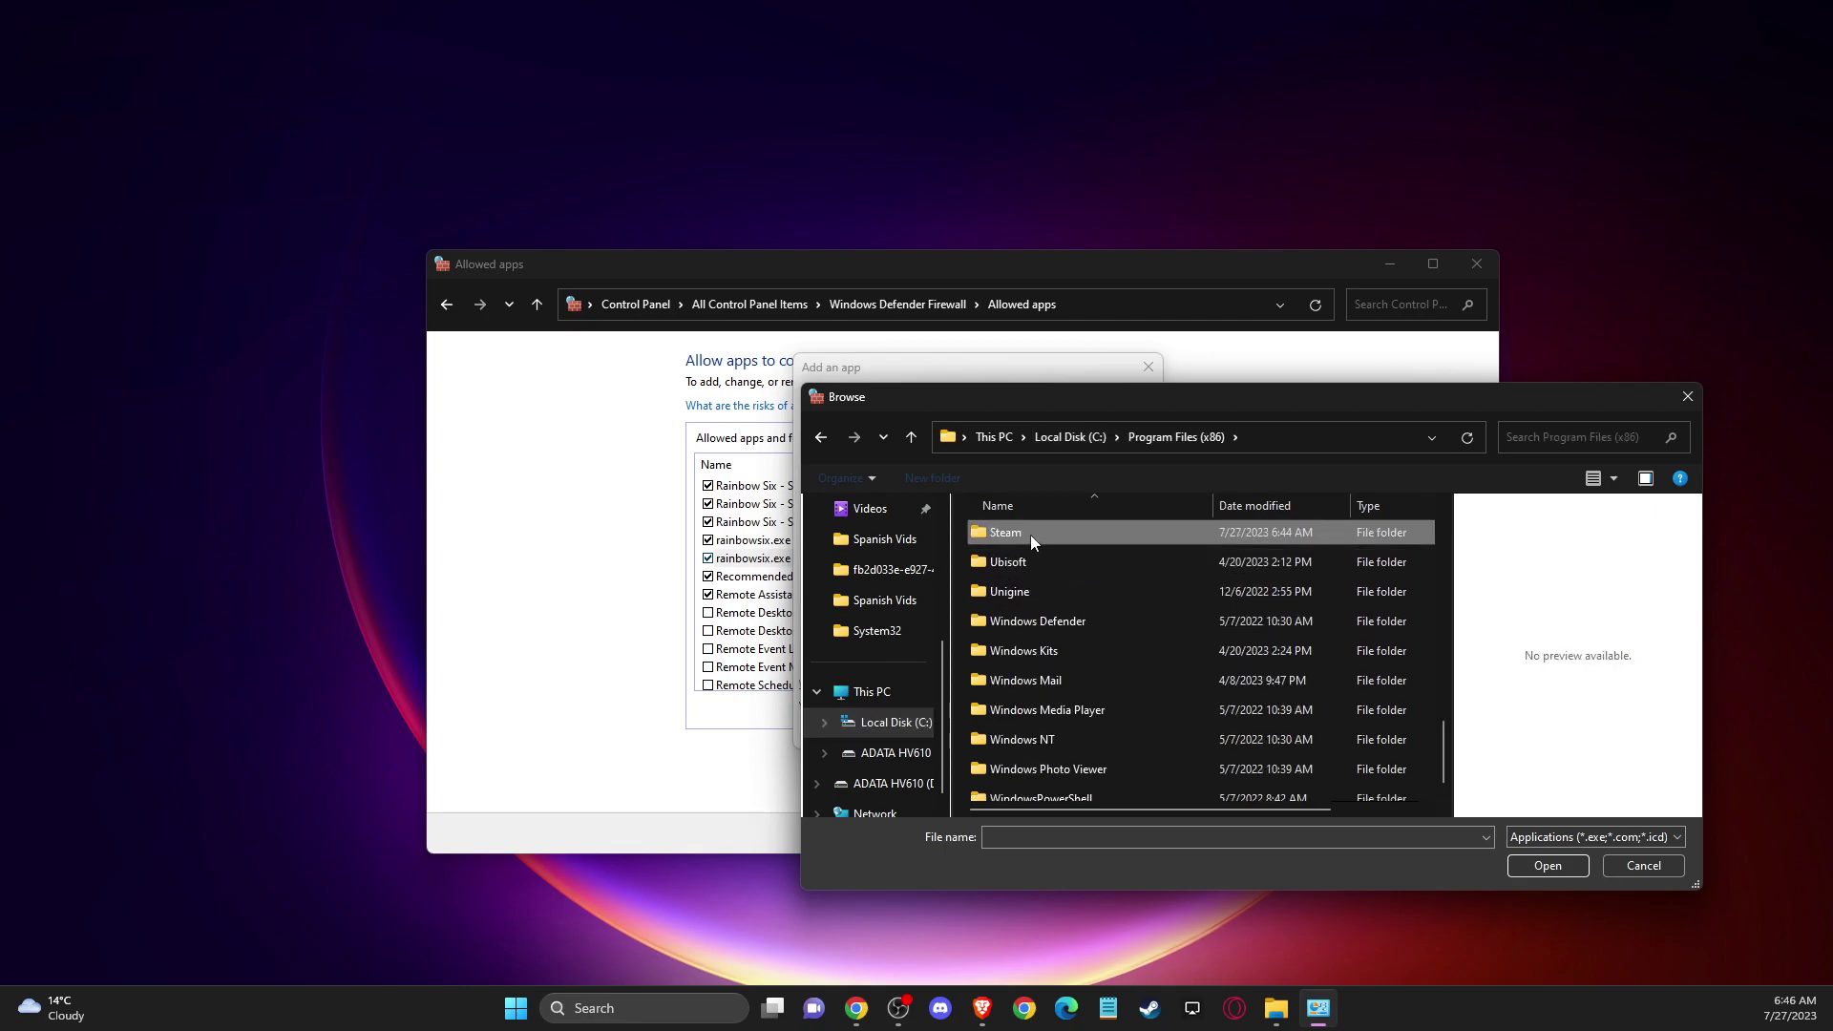
{"action": "double_click", "coordinate": [1030, 534]}
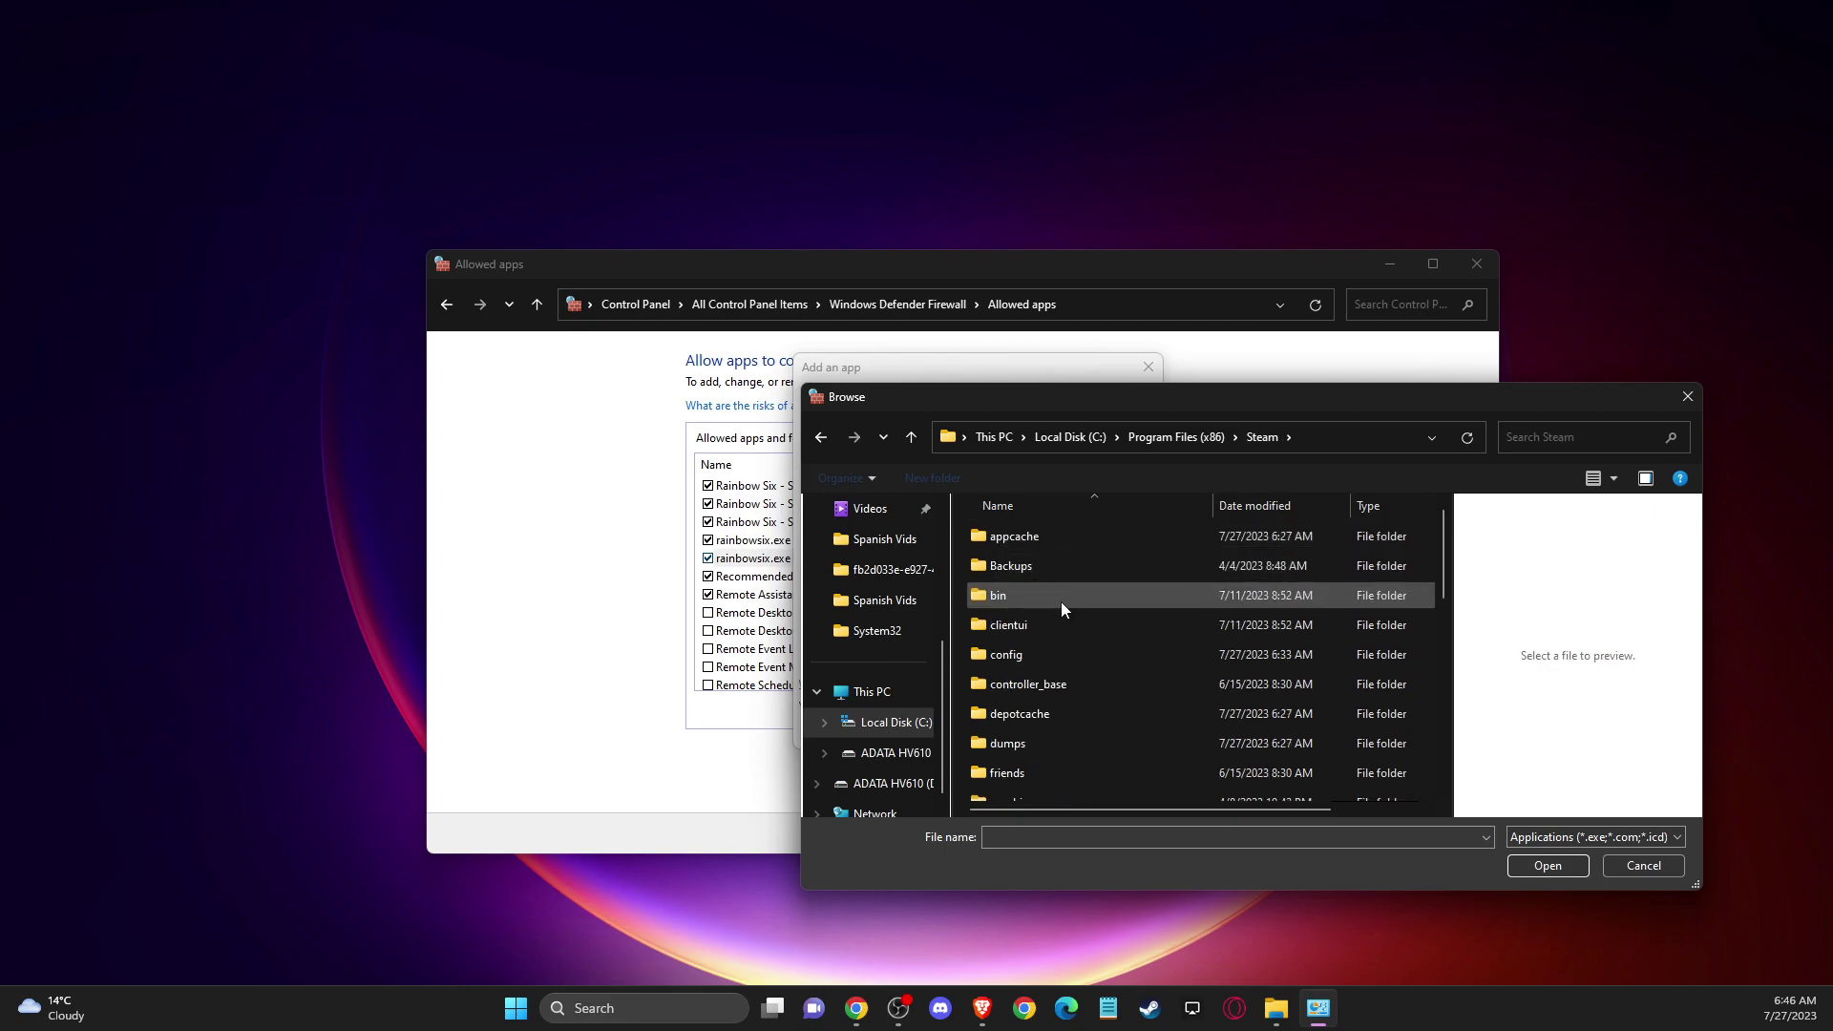
{"action": "scroll", "coordinate": [1056, 611], "scroll_direction": "down", "scroll_amount": 5}
{"action": "left_click", "coordinate": [1059, 589]}
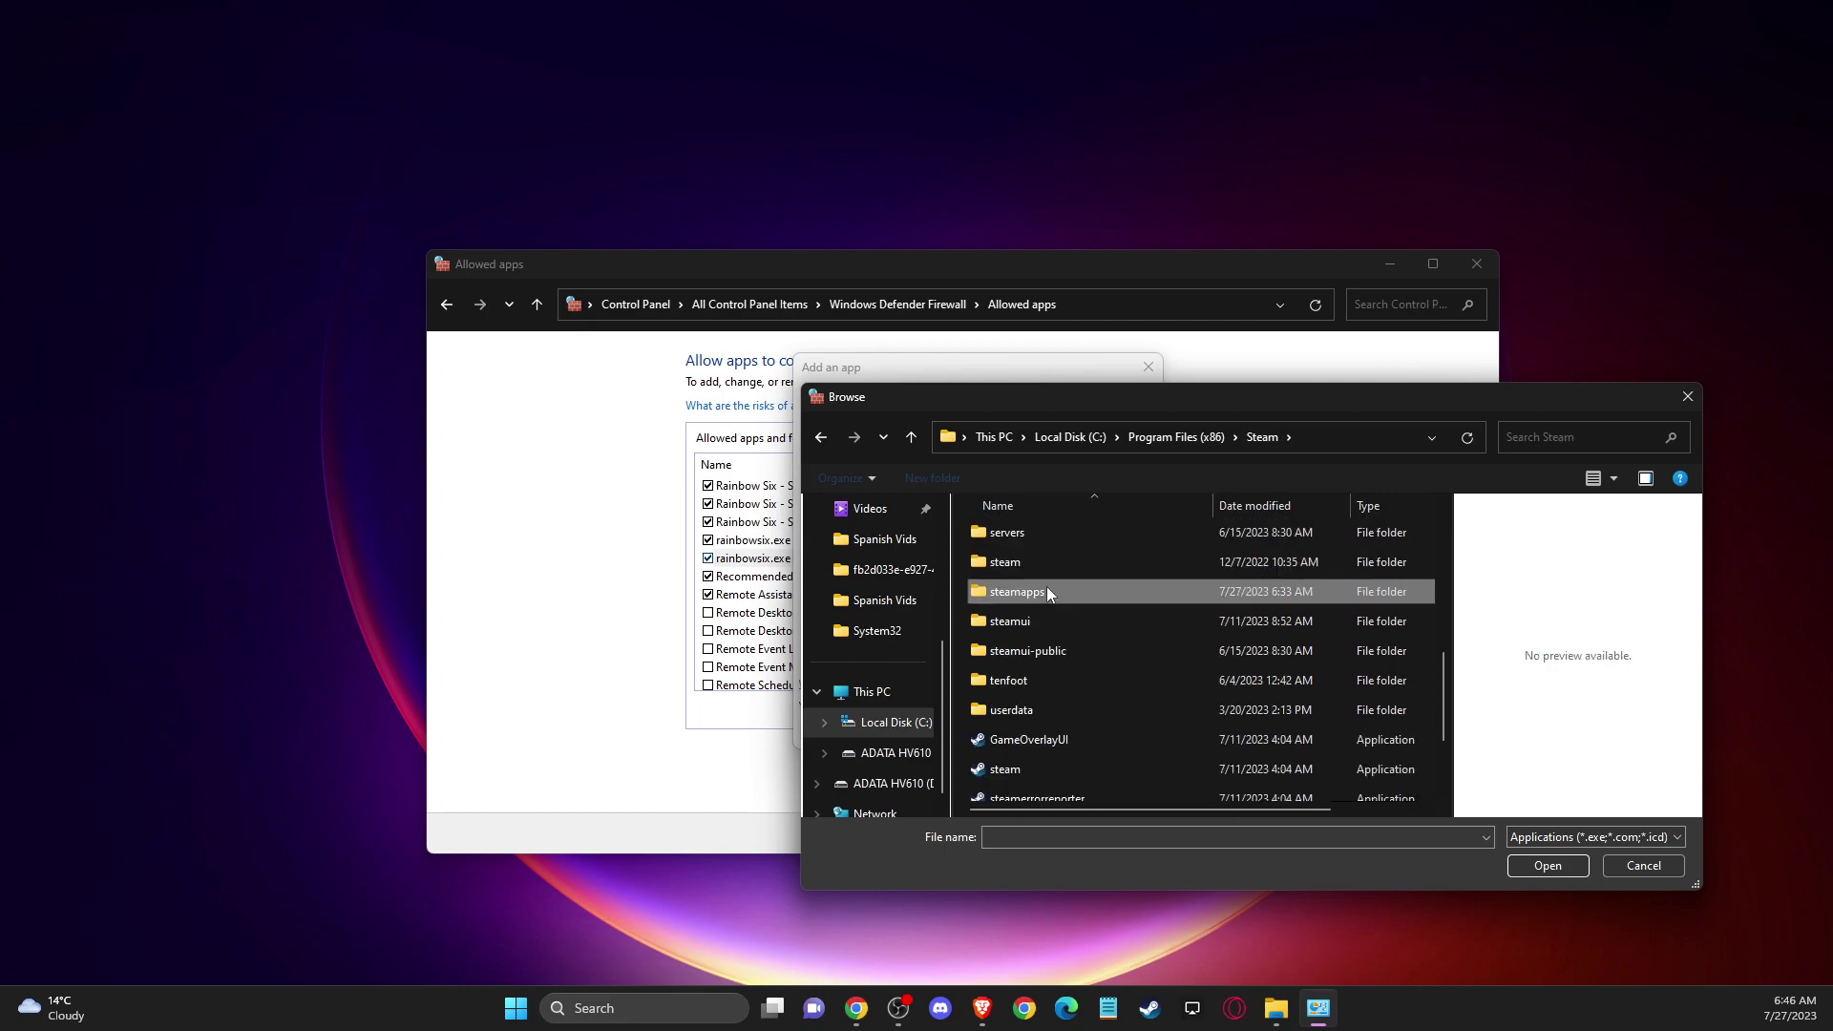
{"action": "double_click", "coordinate": [1045, 592]}
{"action": "double_click", "coordinate": [1027, 544]}
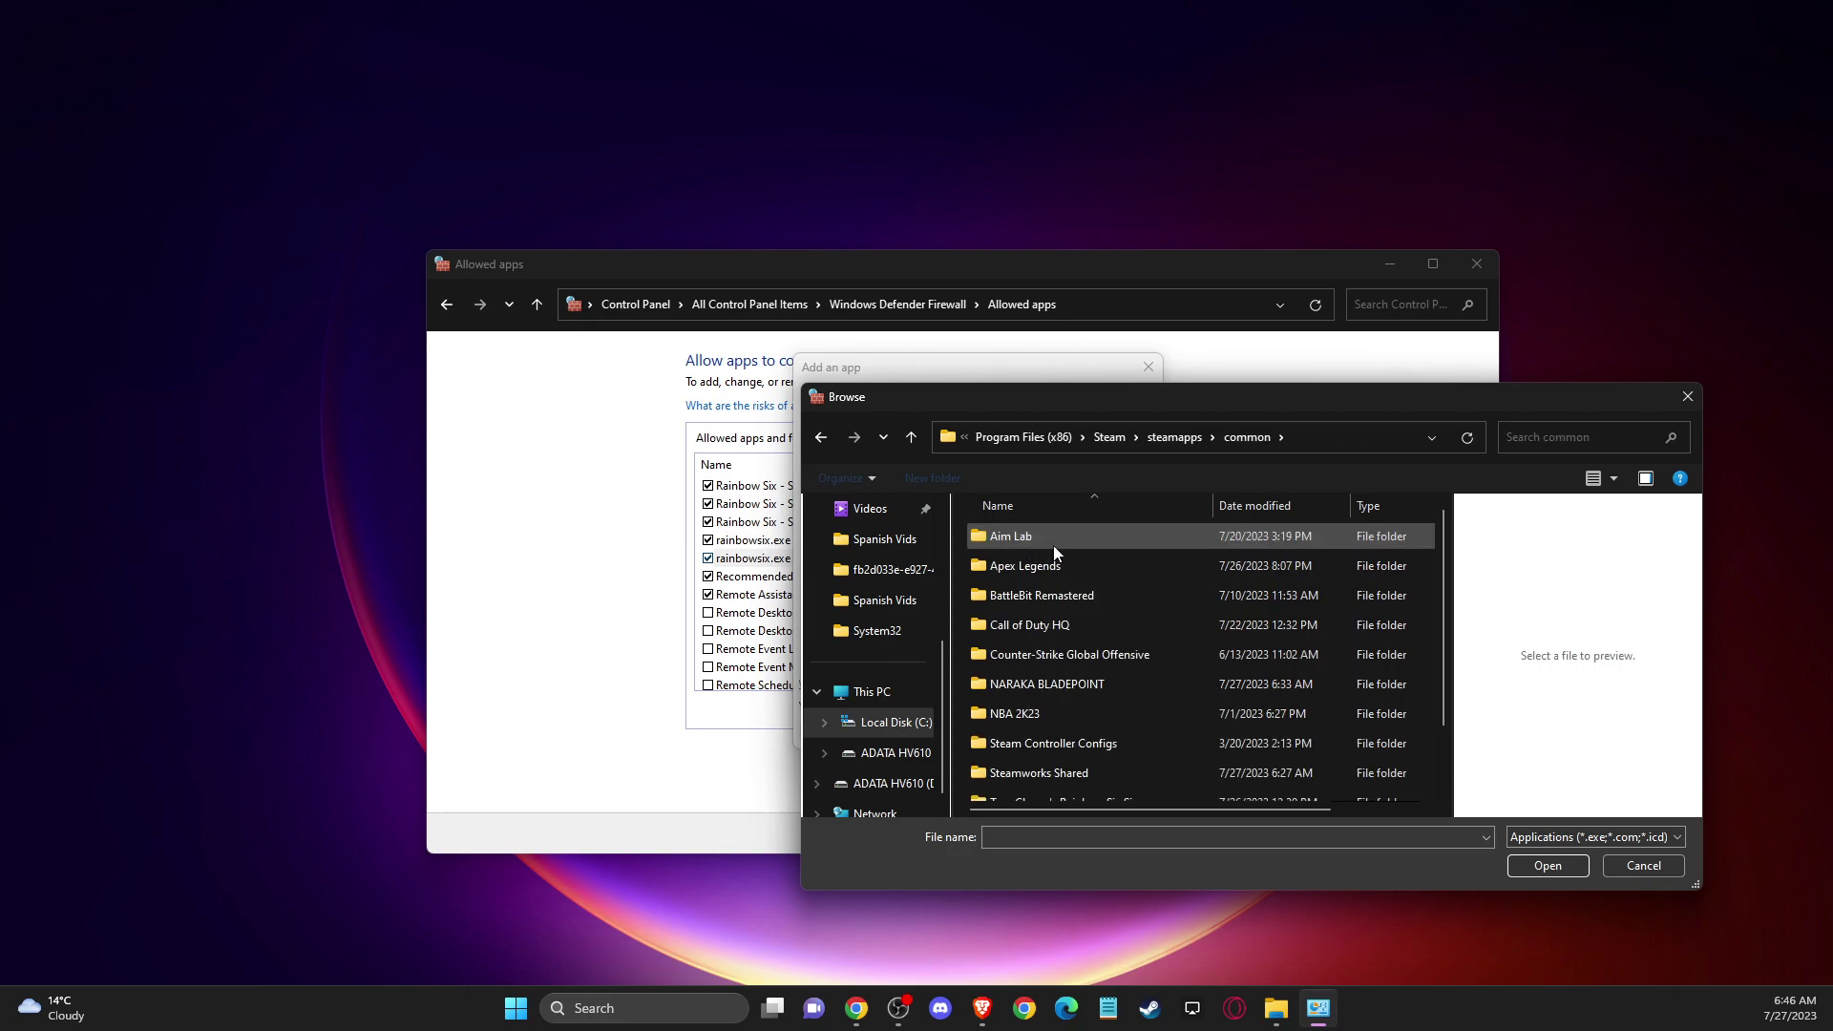
{"action": "scroll", "coordinate": [1065, 601], "scroll_direction": "down", "scroll_amount": 1}
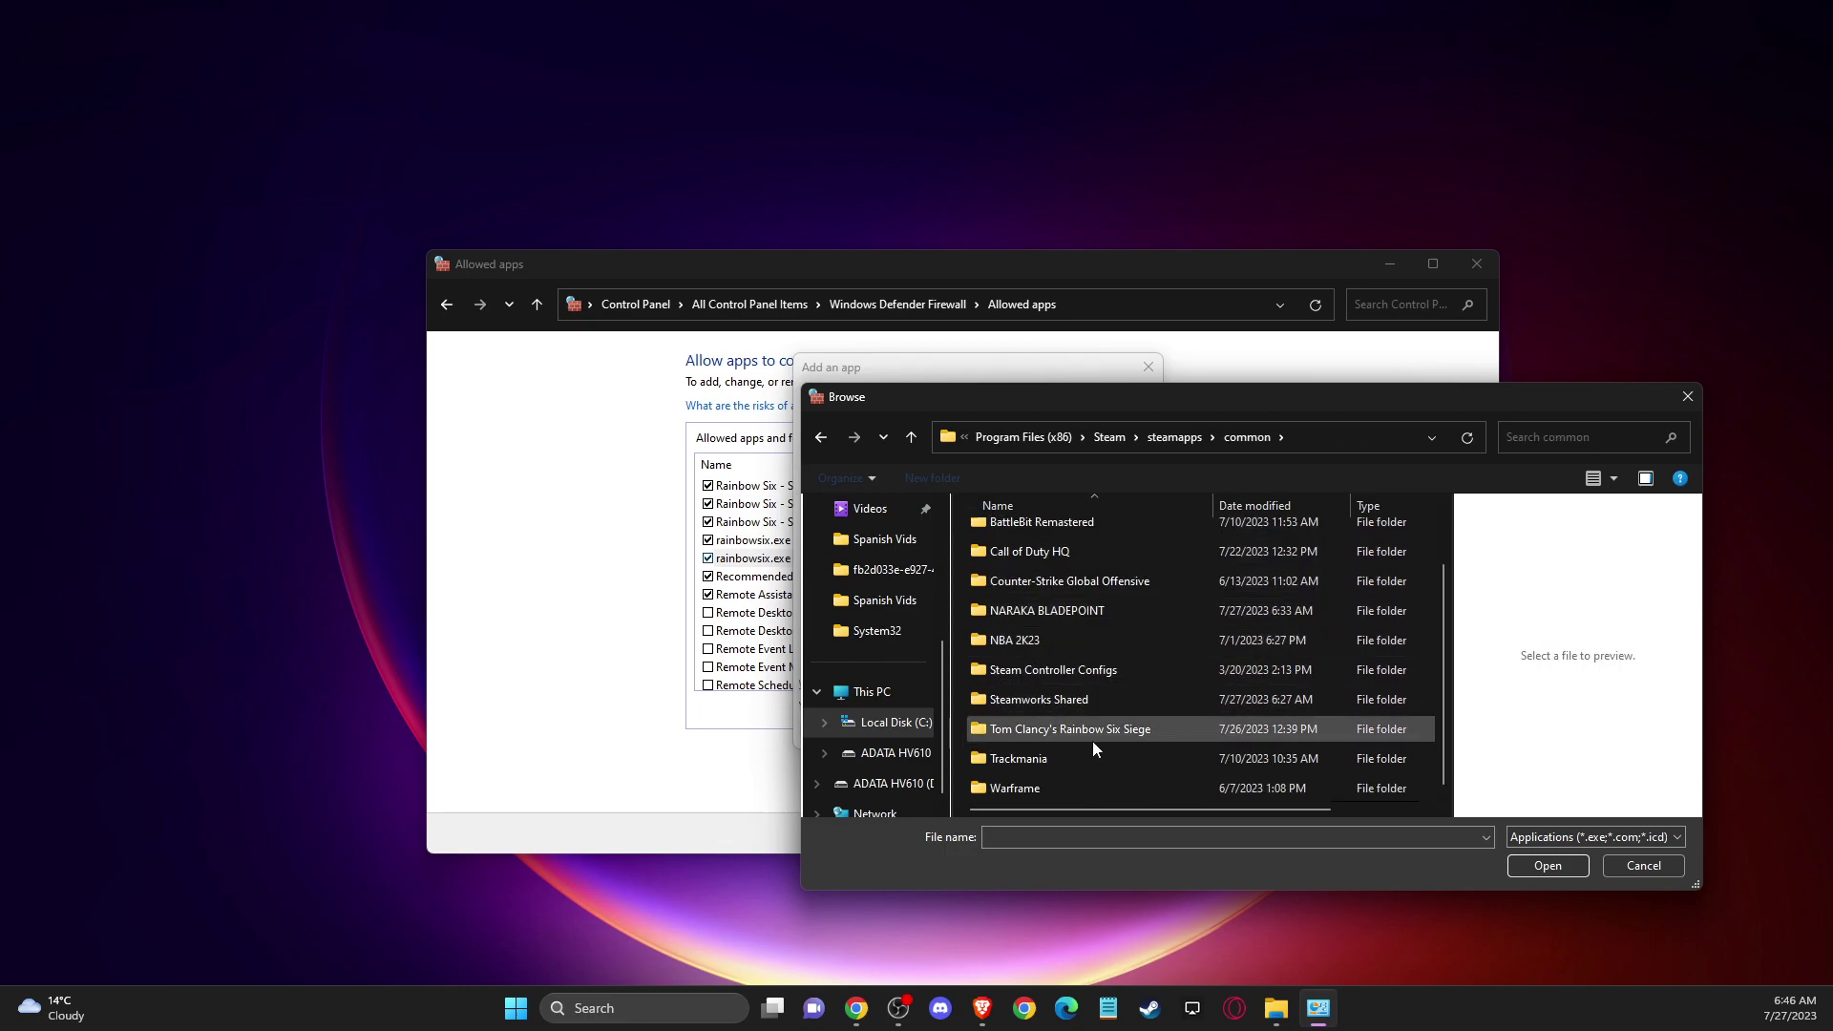
{"action": "double_click", "coordinate": [1035, 735]}
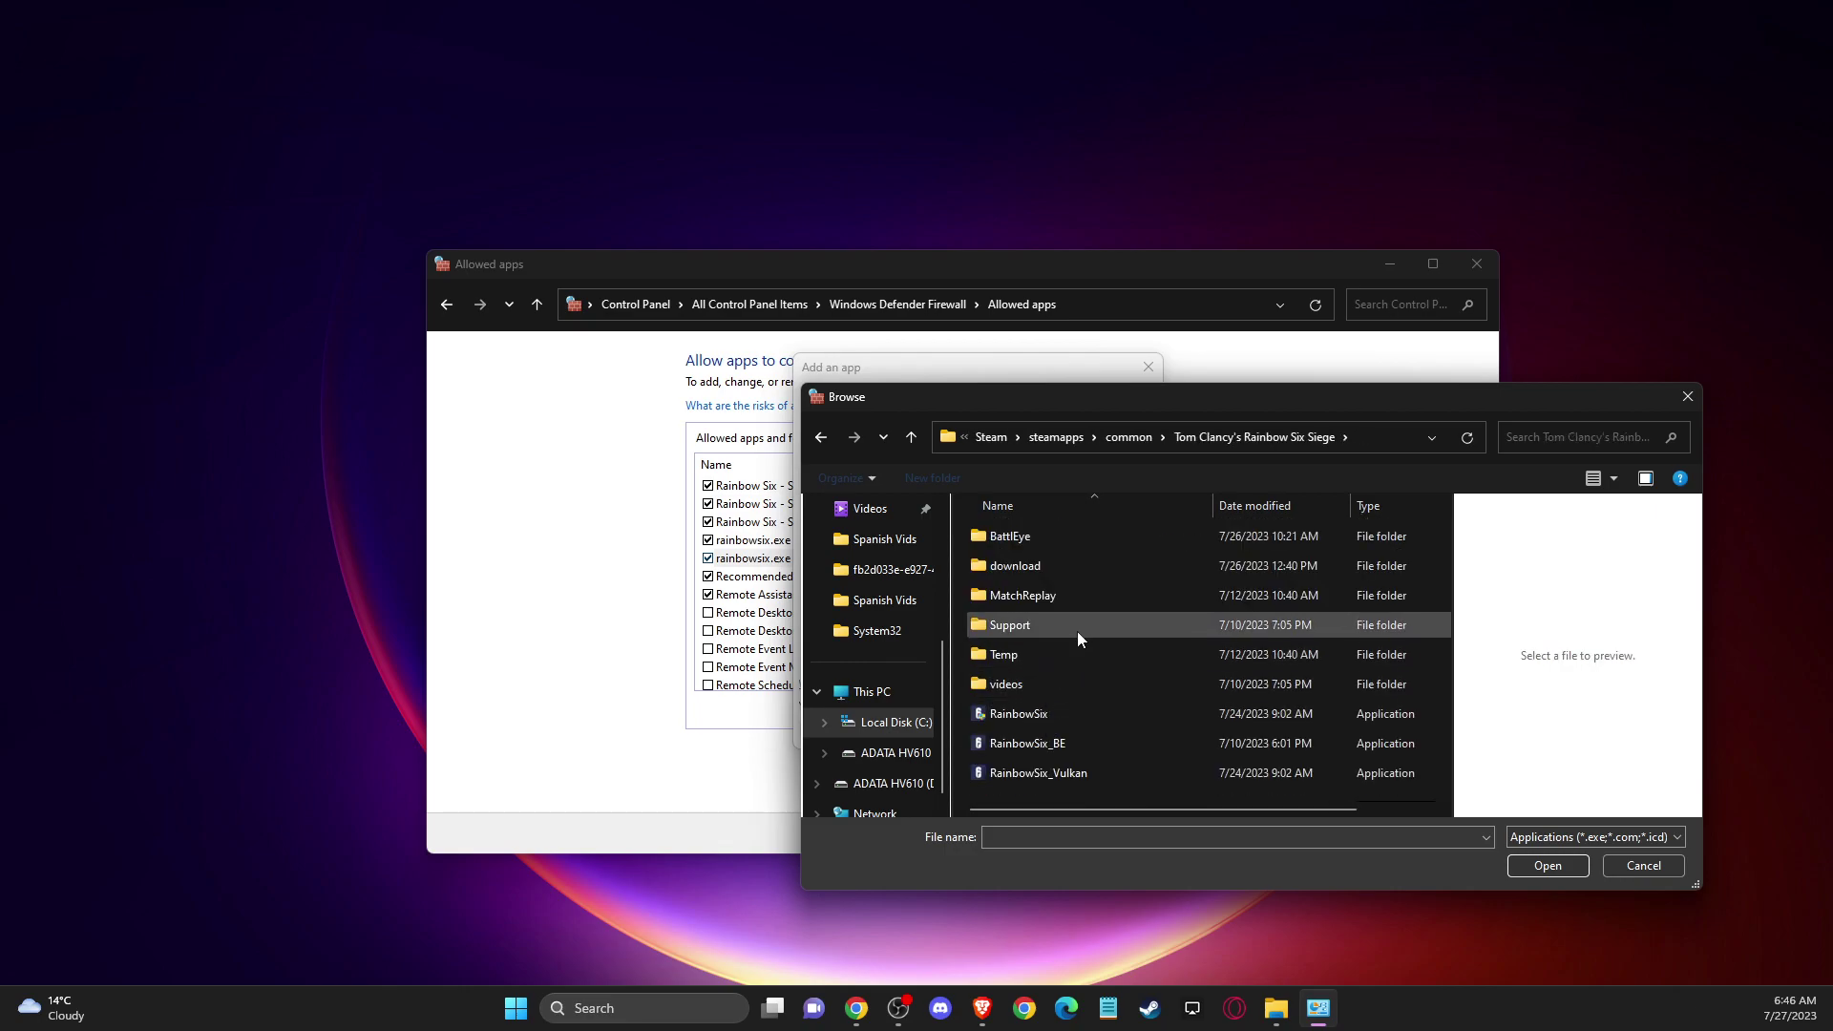
{"action": "left_click", "coordinate": [1020, 716]}
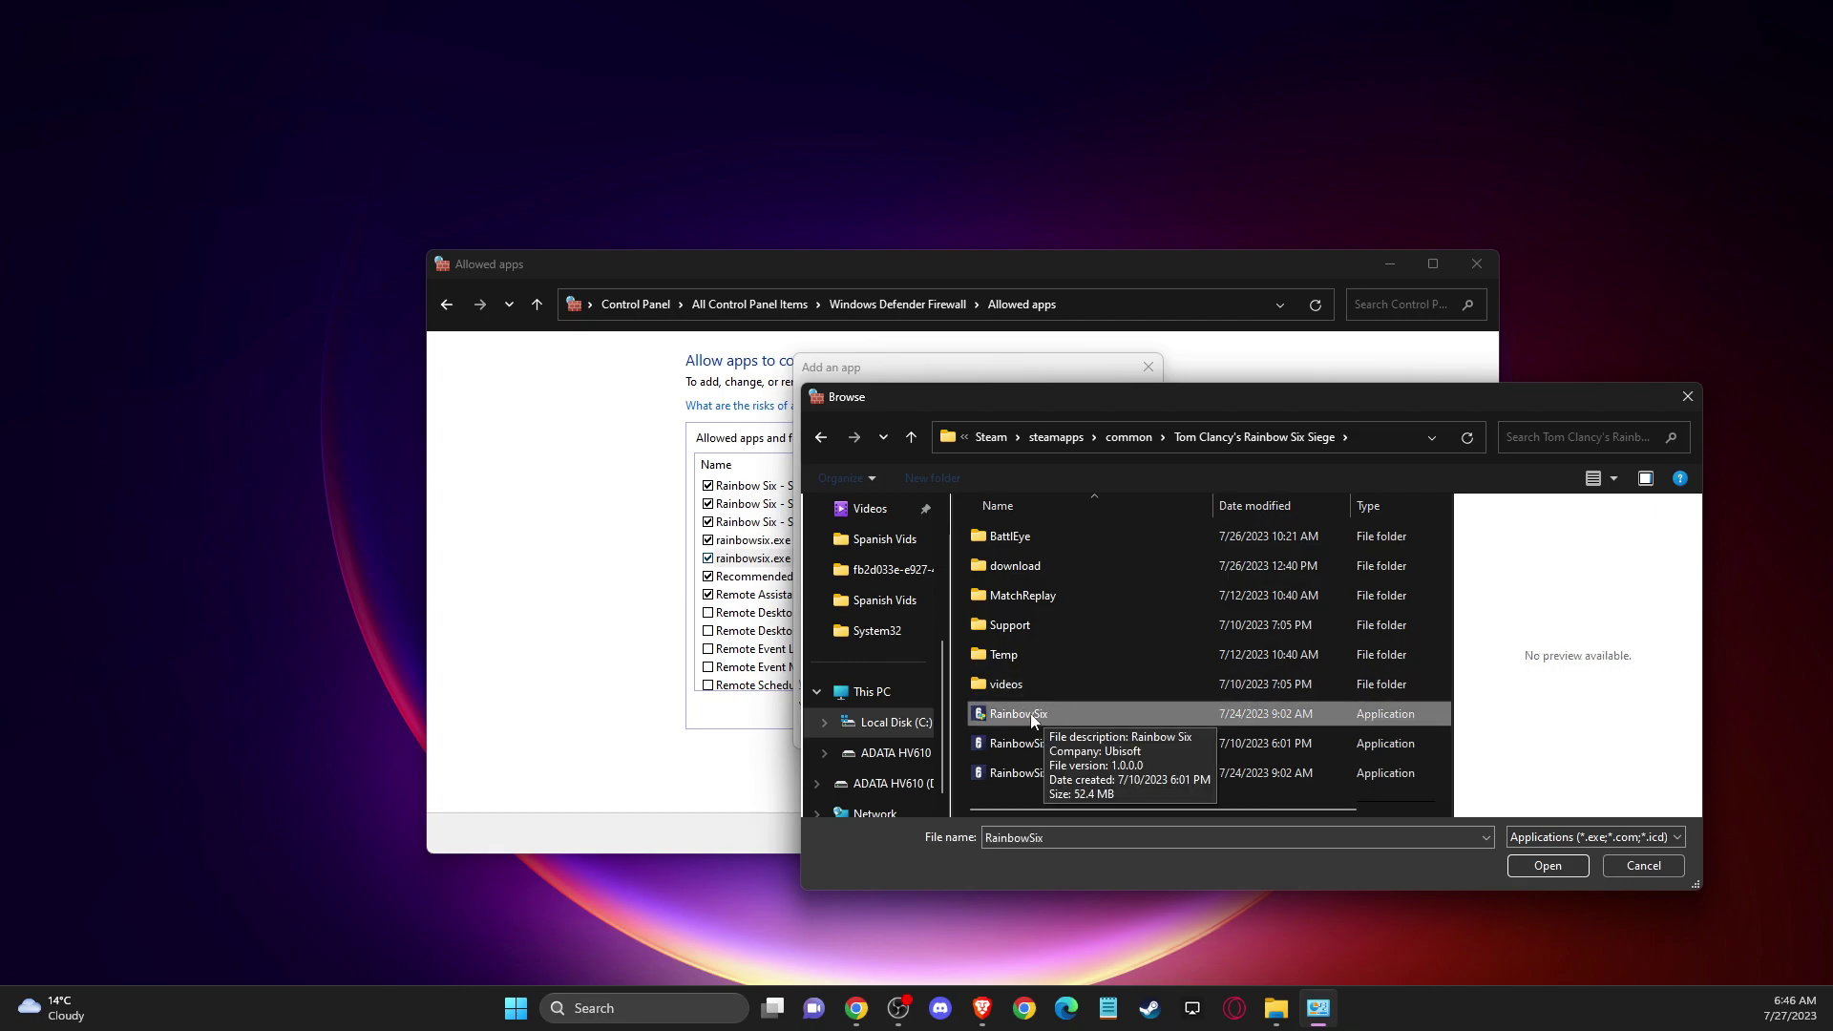
Try adding RainbowSix, dismiss the 'already in the list' error, cancel, and close Allowed apps.
{"action": "left_click", "coordinate": [1549, 866]}
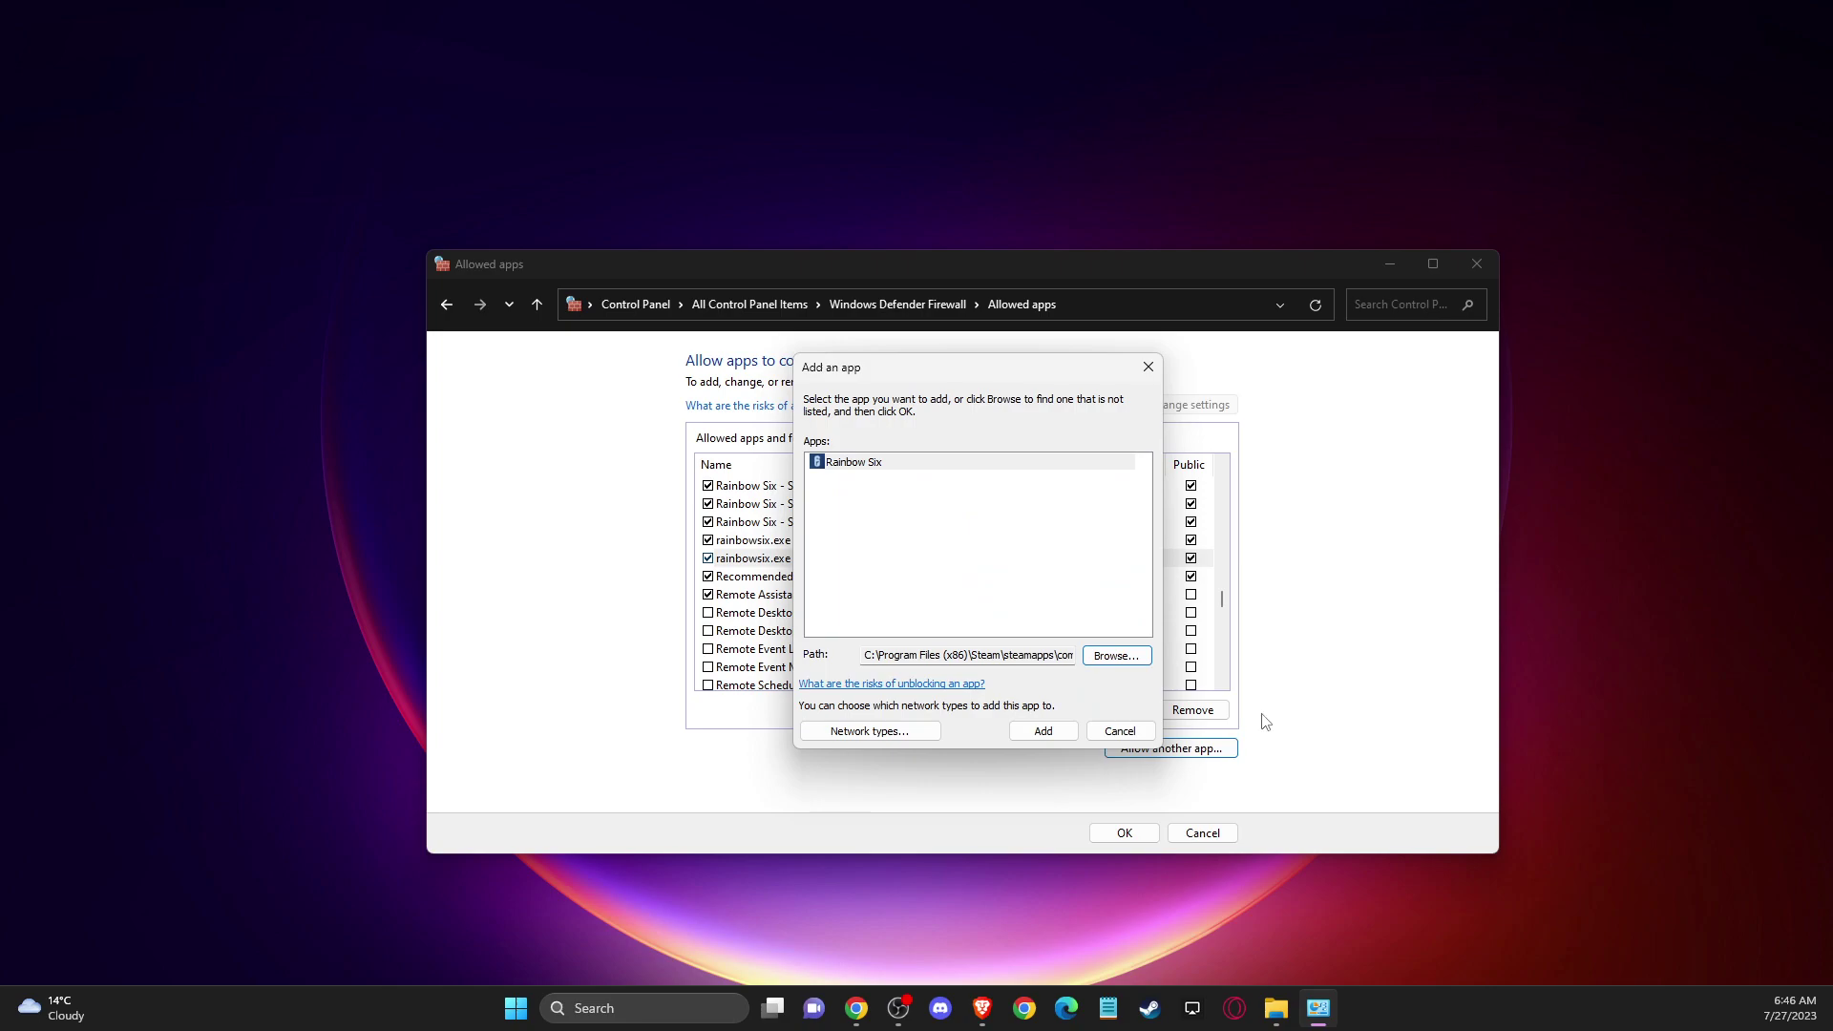
{"action": "left_click", "coordinate": [1043, 731]}
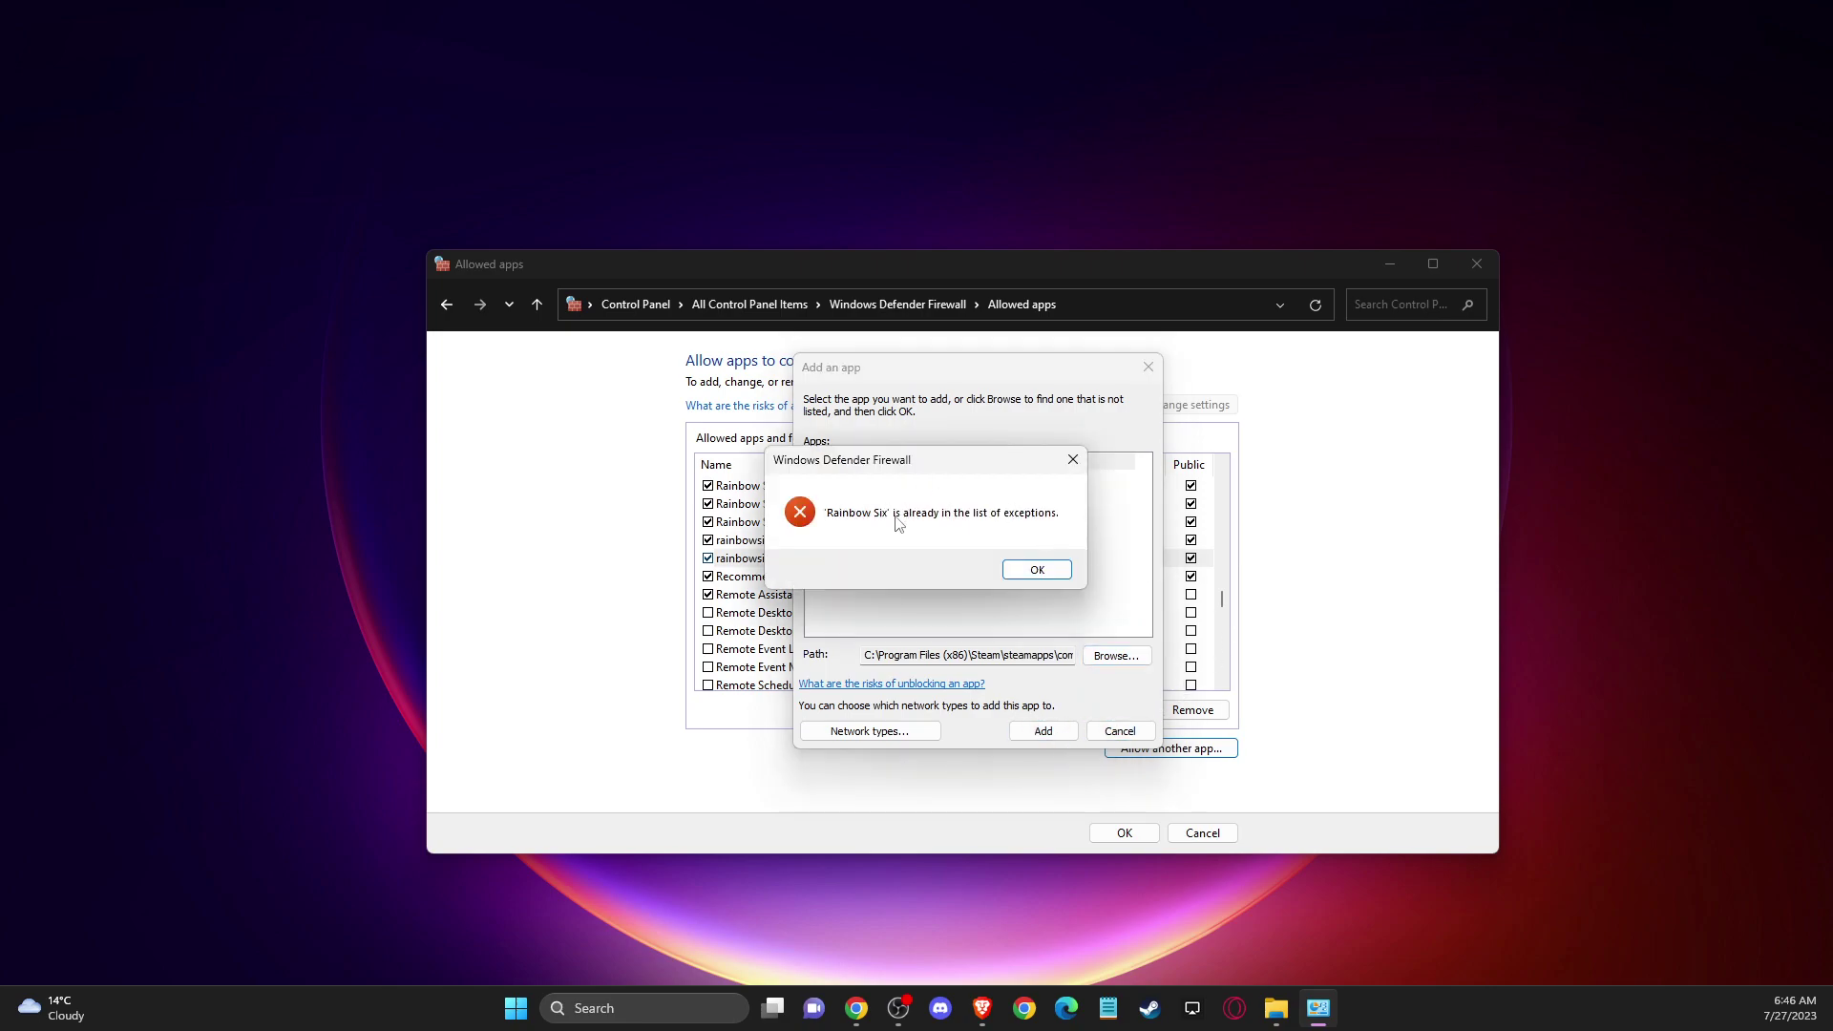
{"action": "left_click", "coordinate": [1031, 570]}
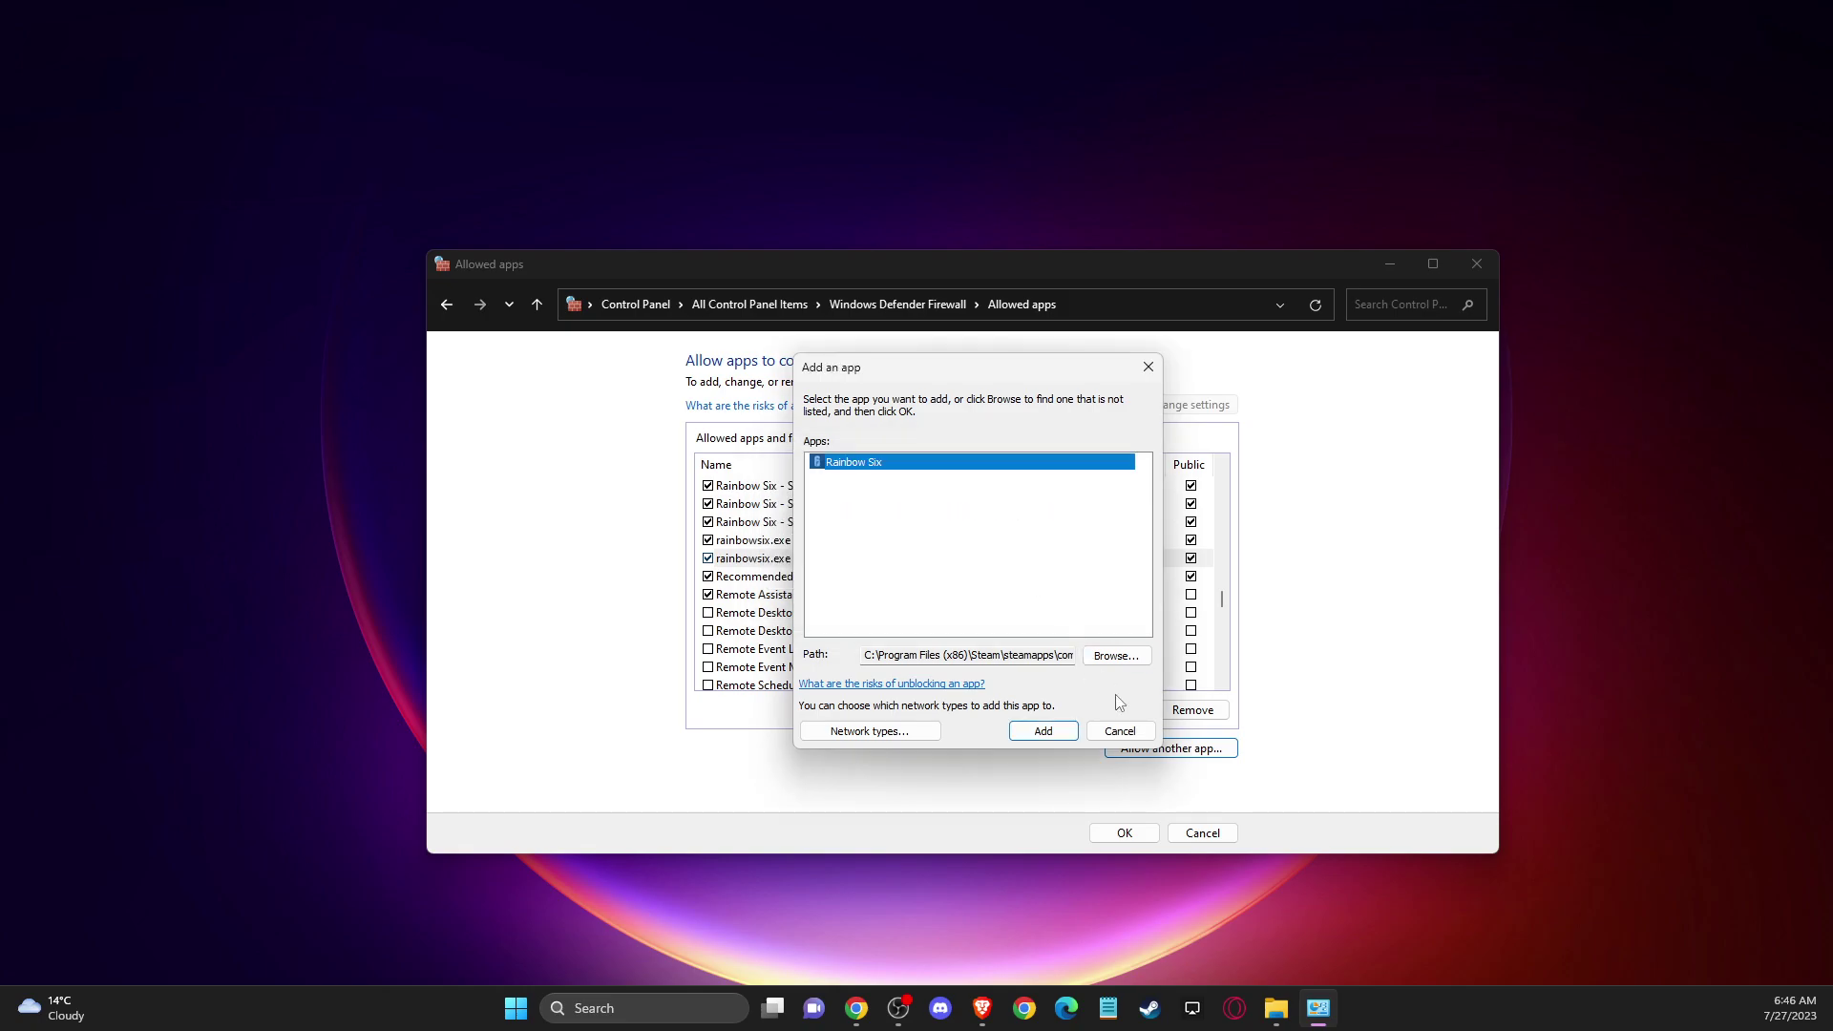
{"action": "left_click", "coordinate": [1120, 732]}
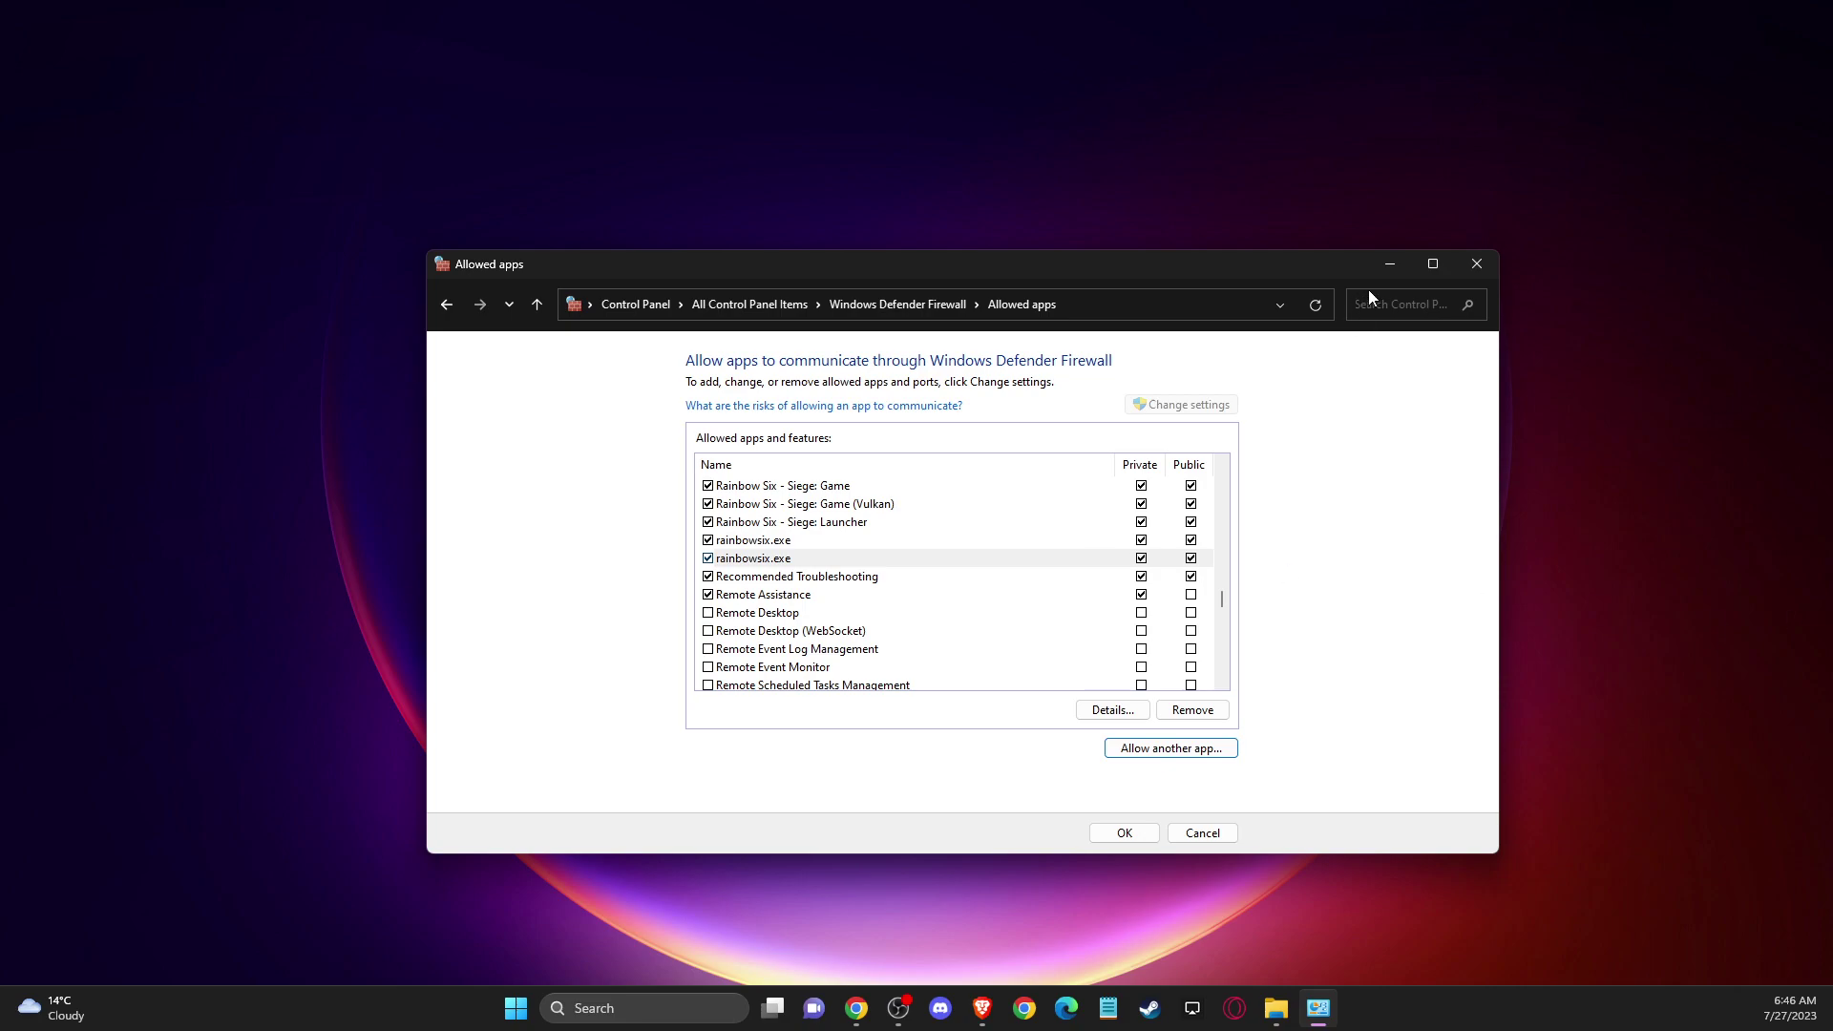
{"action": "left_click", "coordinate": [1478, 269]}
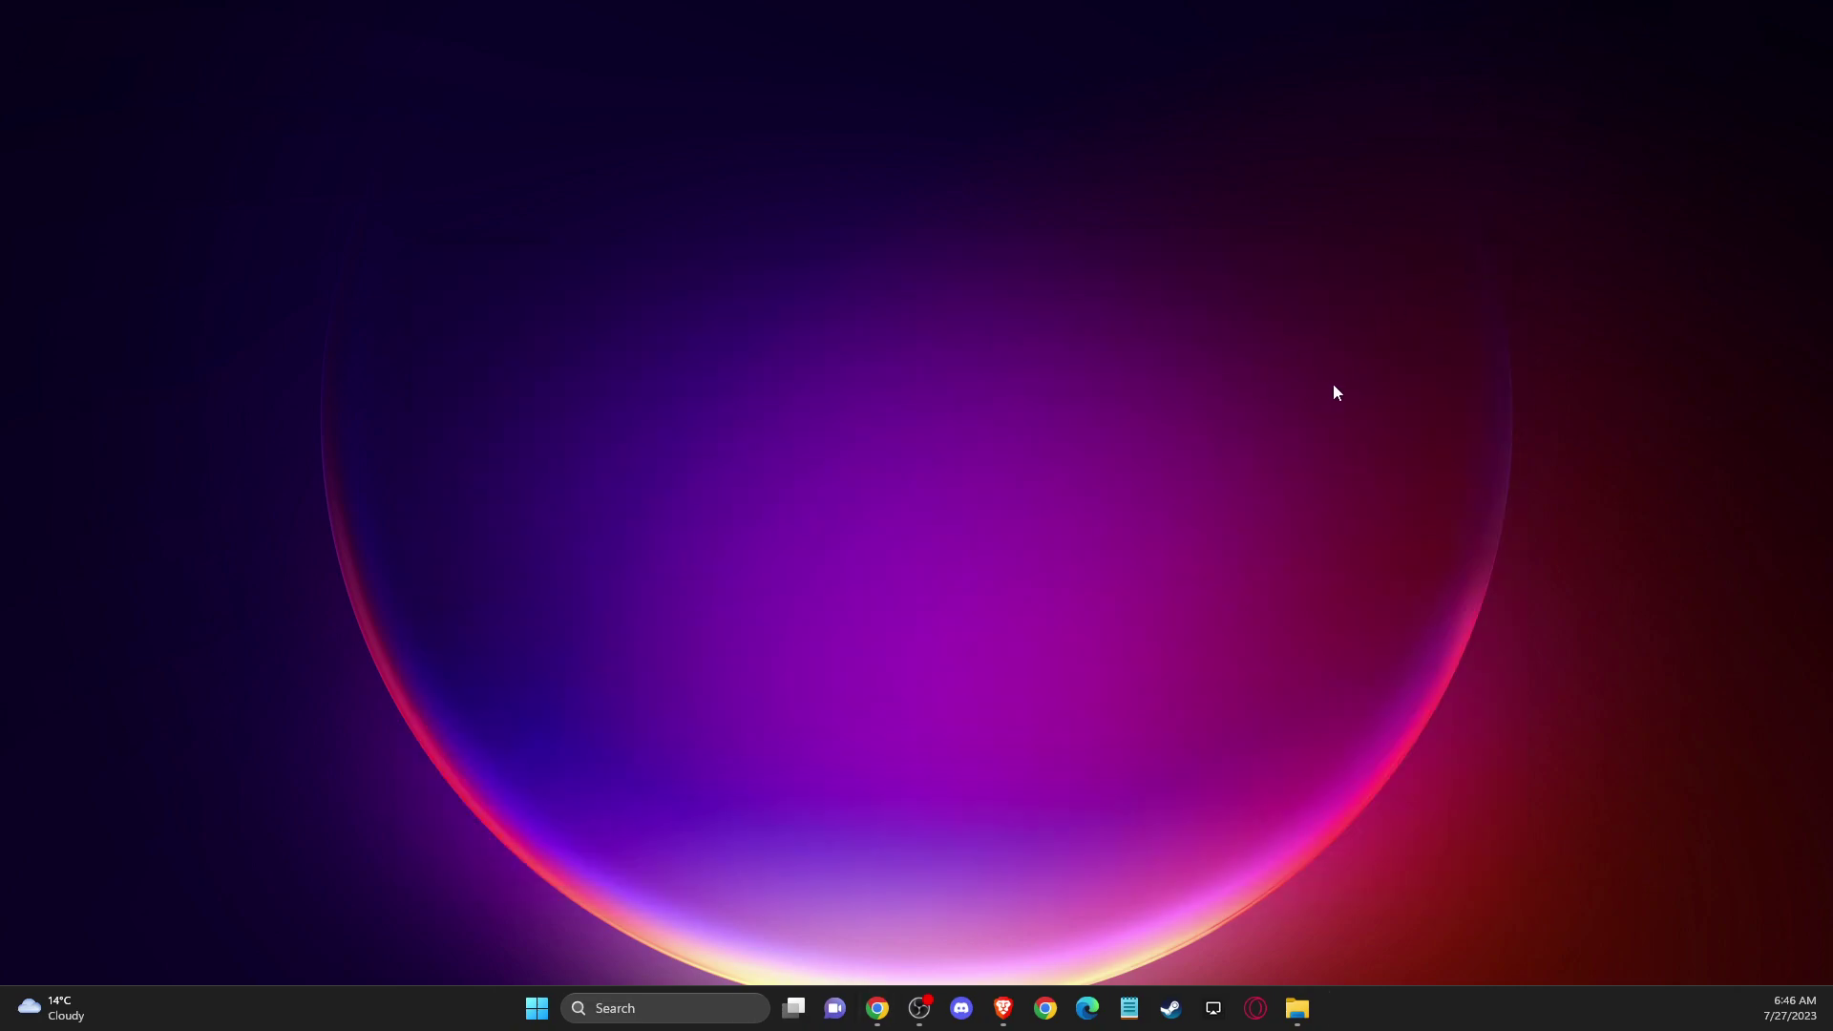